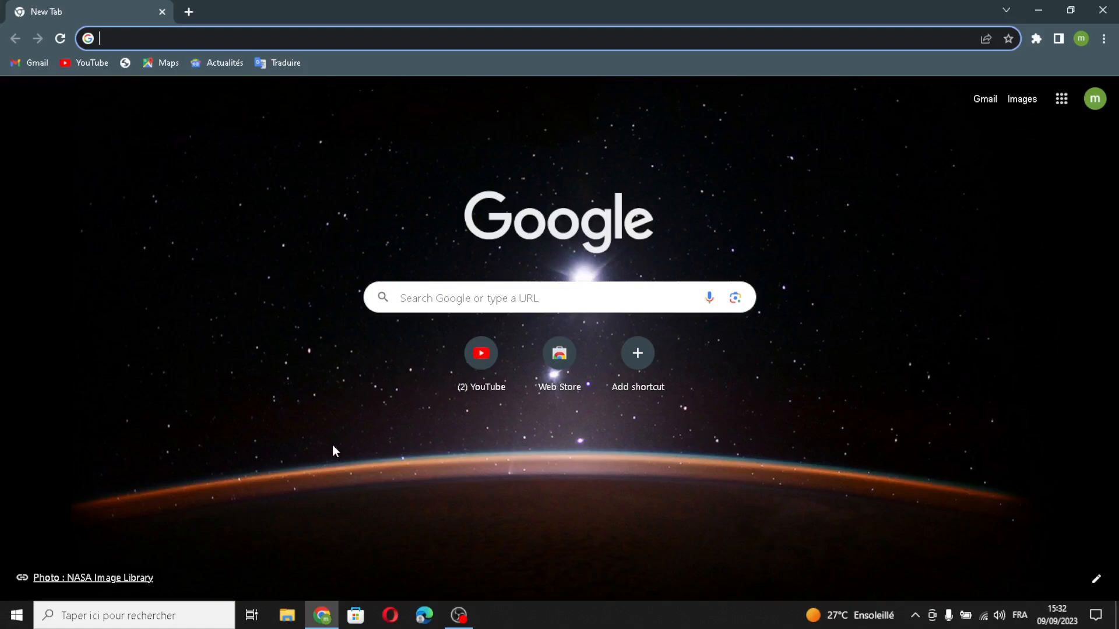
# - Search for Shopify, enter the email address on its free-trial page and start the free trial
pyautogui.write('s')
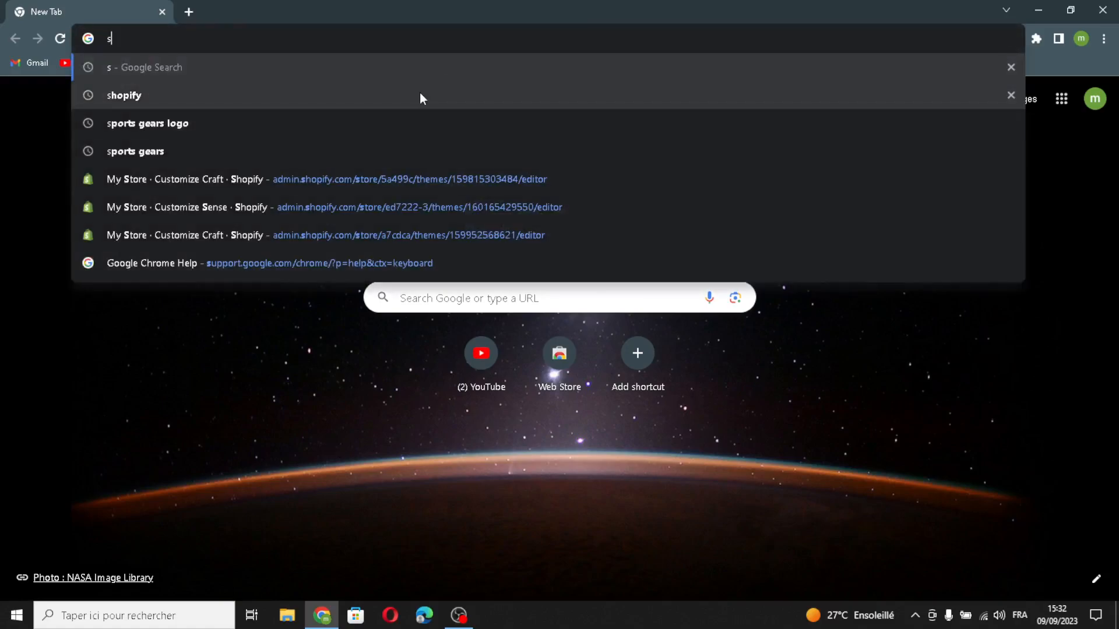
pyautogui.click(419, 95)
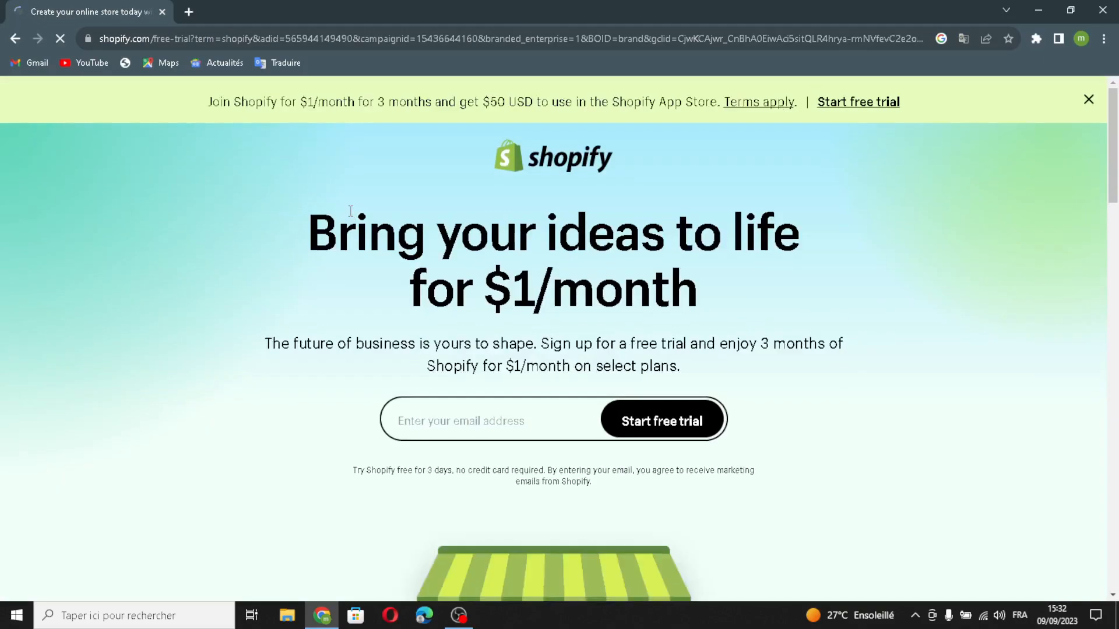
pyautogui.click(426, 431)
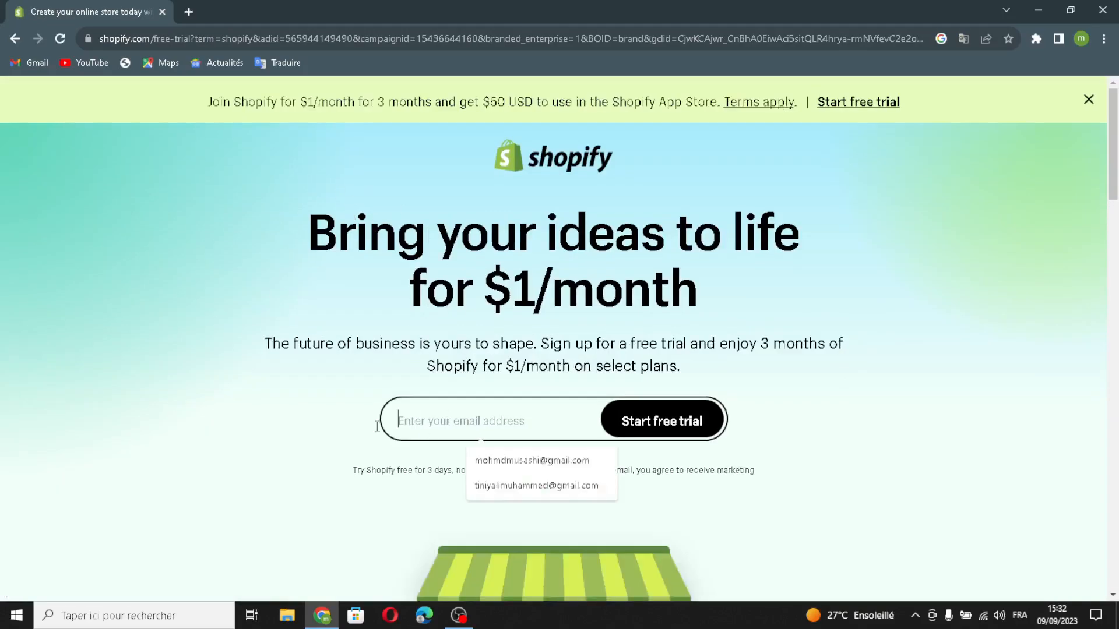
pyautogui.click(471, 460)
pyautogui.click(679, 415)
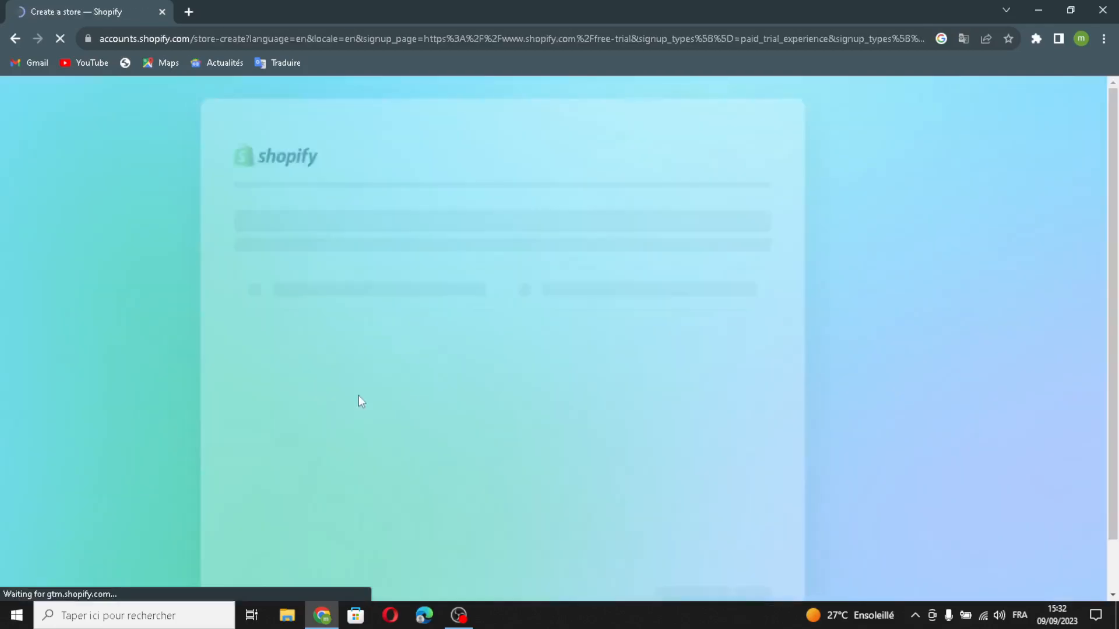
# - Skip all the business questions, accept Morocco as the business location, and choose the account to create the store
pyautogui.scroll(-2, 703, 490)
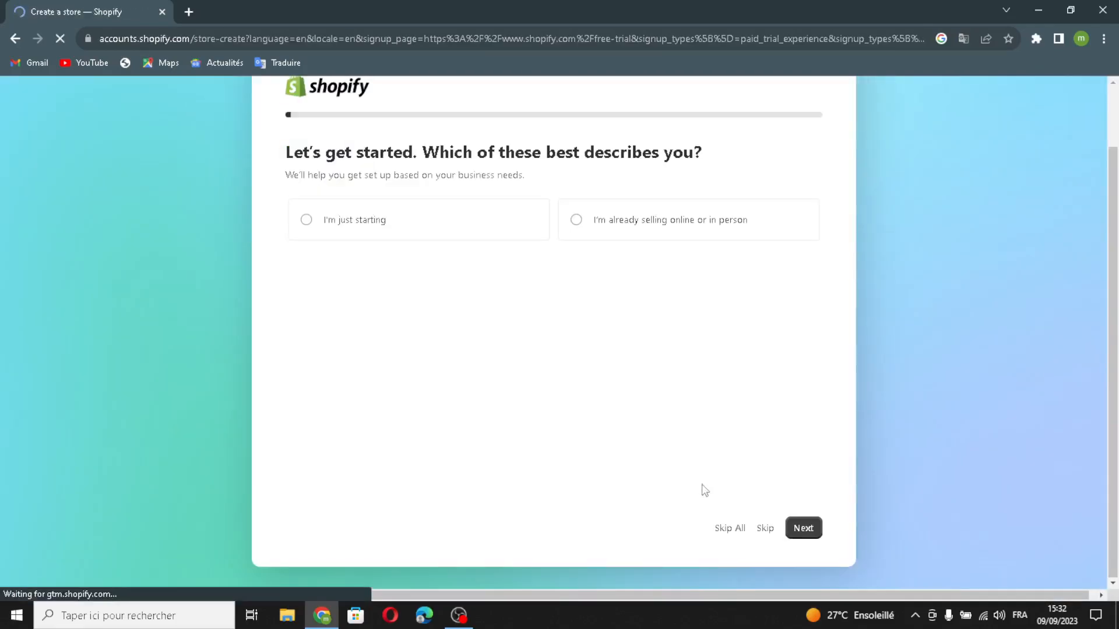
pyautogui.click(737, 529)
pyautogui.click(702, 443)
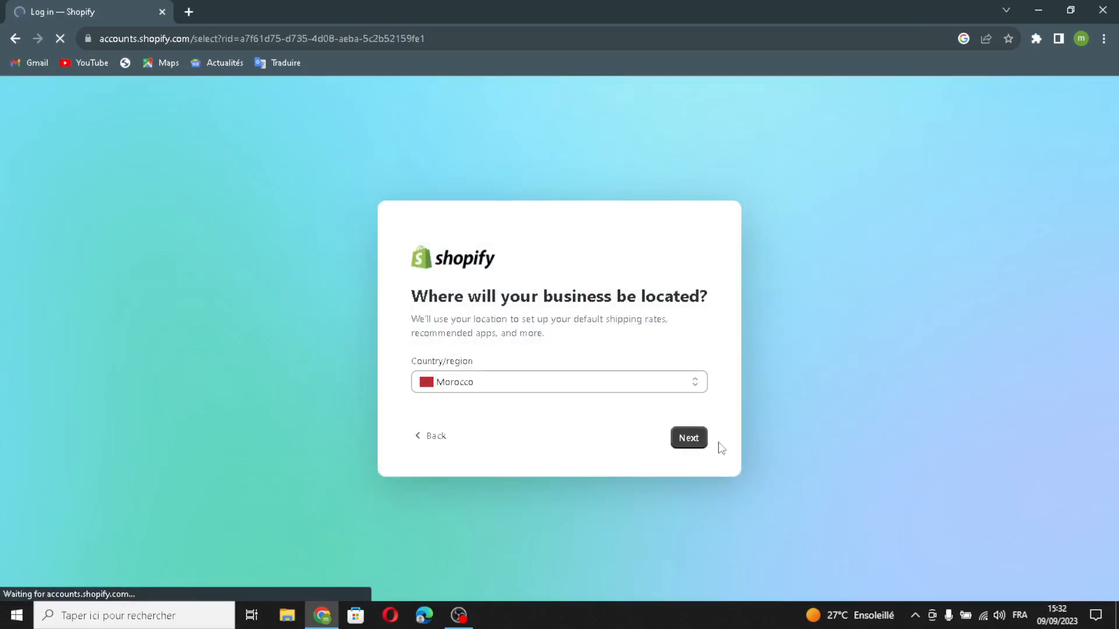
pyautogui.click(447, 364)
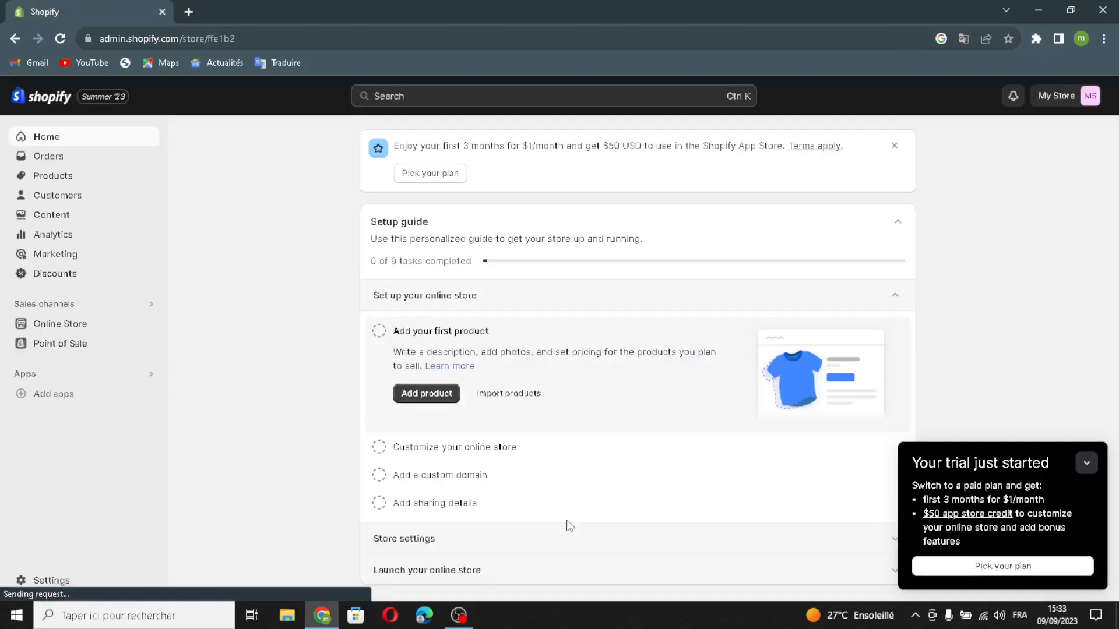
# - Collapse the trial notice and add the free Refresh theme to the online store's theme library
pyautogui.click(1091, 469)
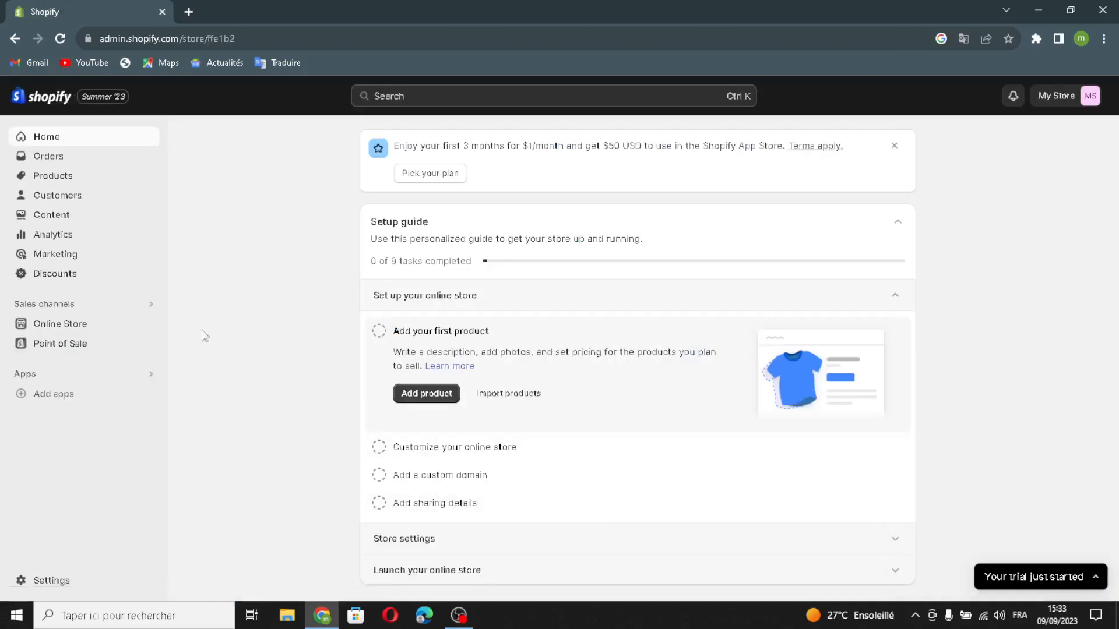
pyautogui.click(87, 326)
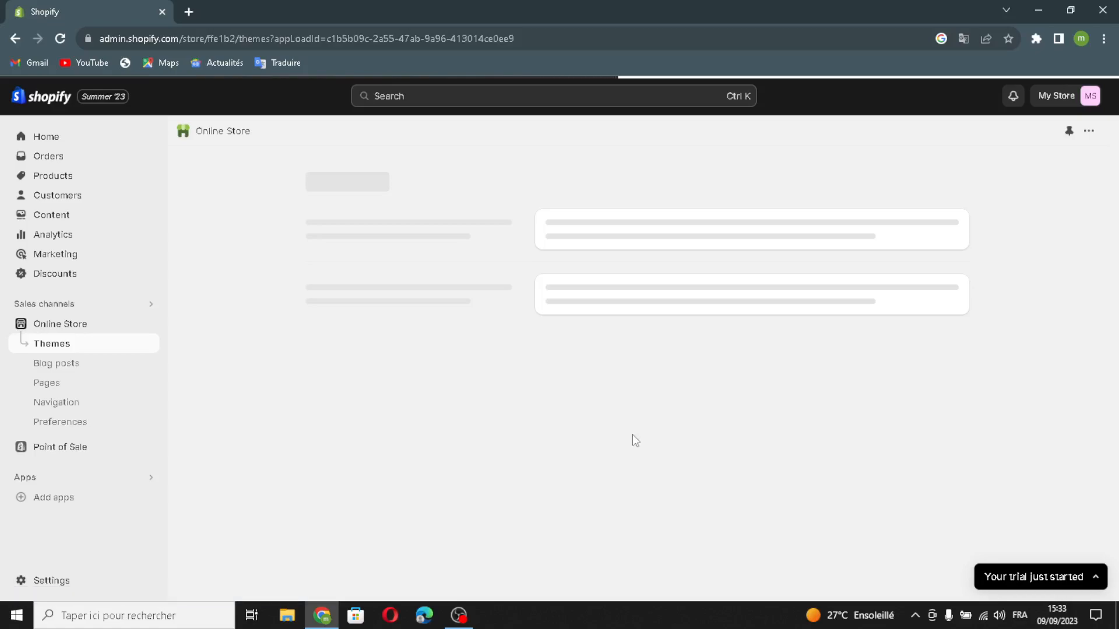
pyautogui.scroll(-2, 711, 417)
pyautogui.scroll(-5, 546, 484)
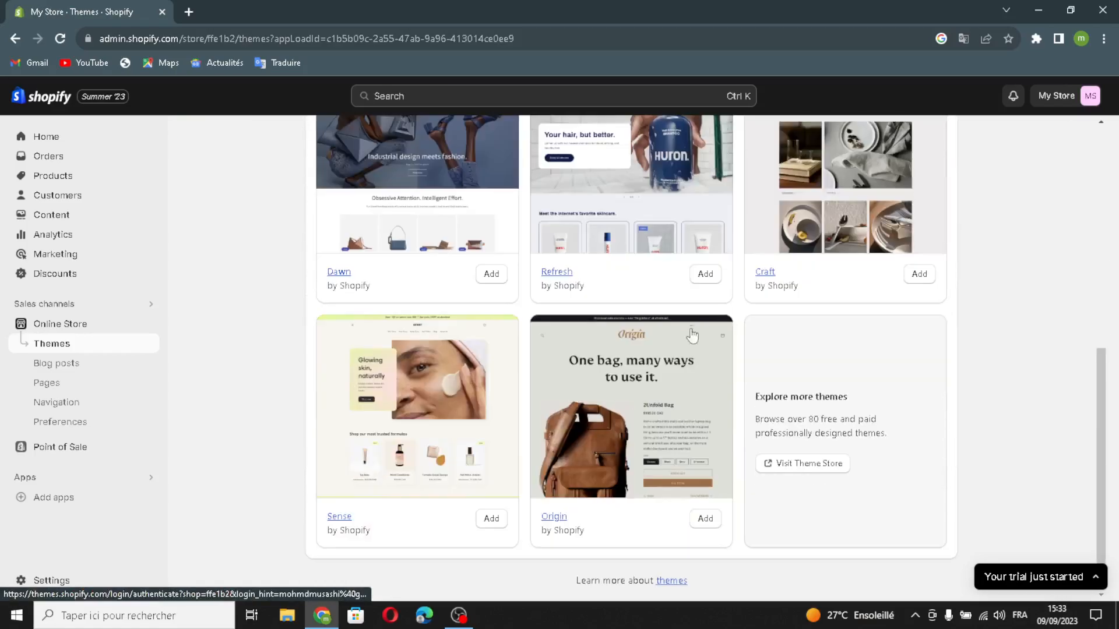
pyautogui.click(705, 273)
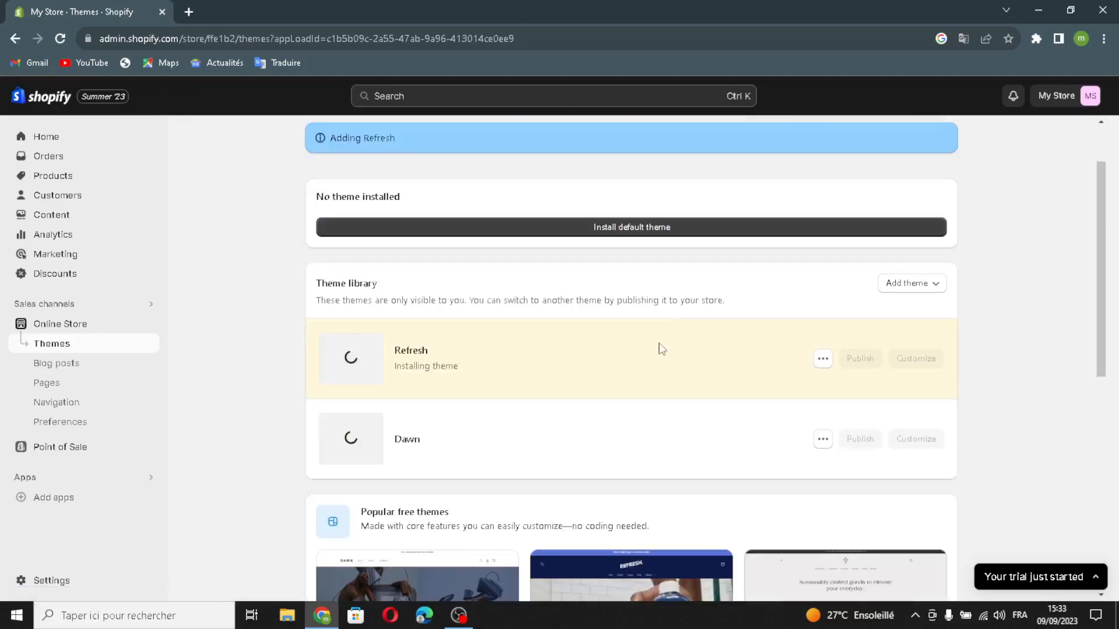
# - Publish the Refresh theme as the store's current theme and open it for customization
pyautogui.scroll(-1, 826, 436)
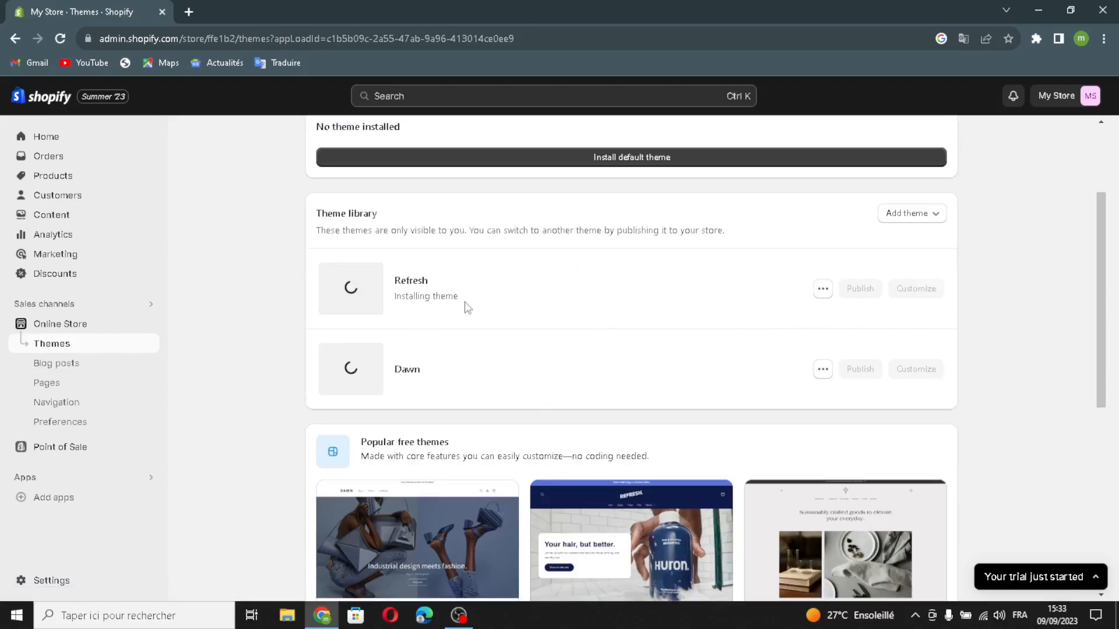
pyautogui.scroll(-3, 599, 393)
pyautogui.scroll(3, 596, 392)
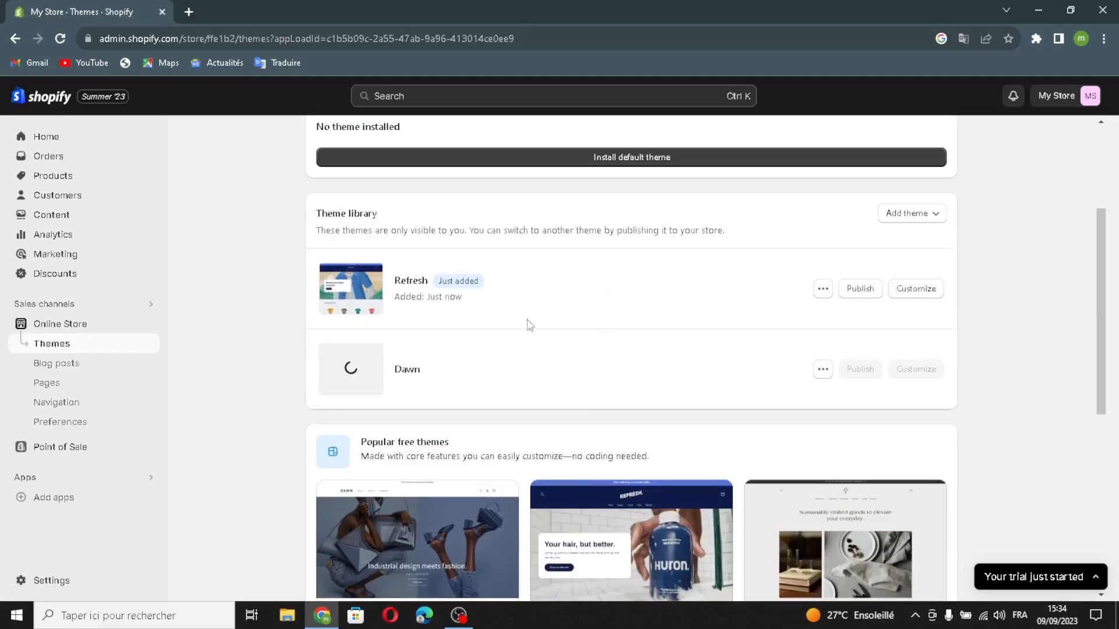
pyautogui.click(861, 291)
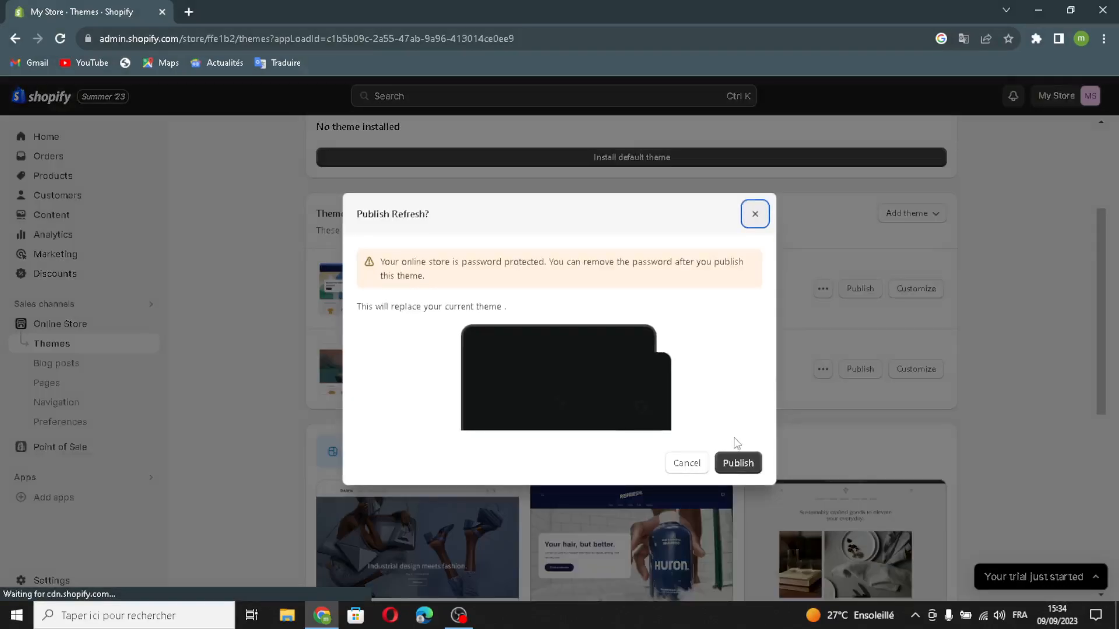
pyautogui.click(737, 462)
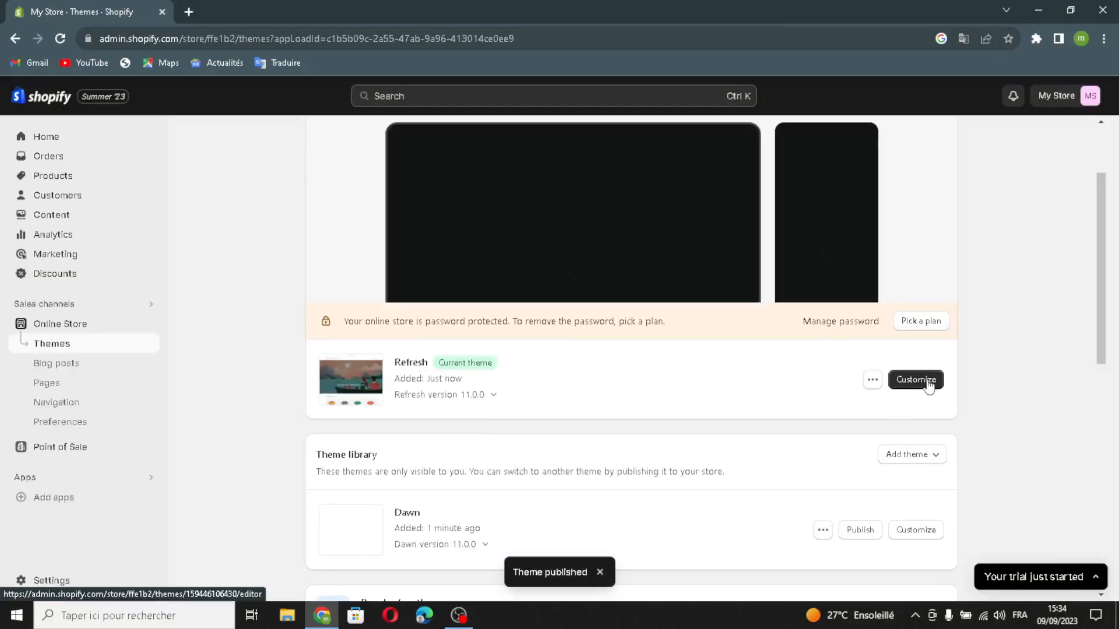
pyautogui.click(743, 459)
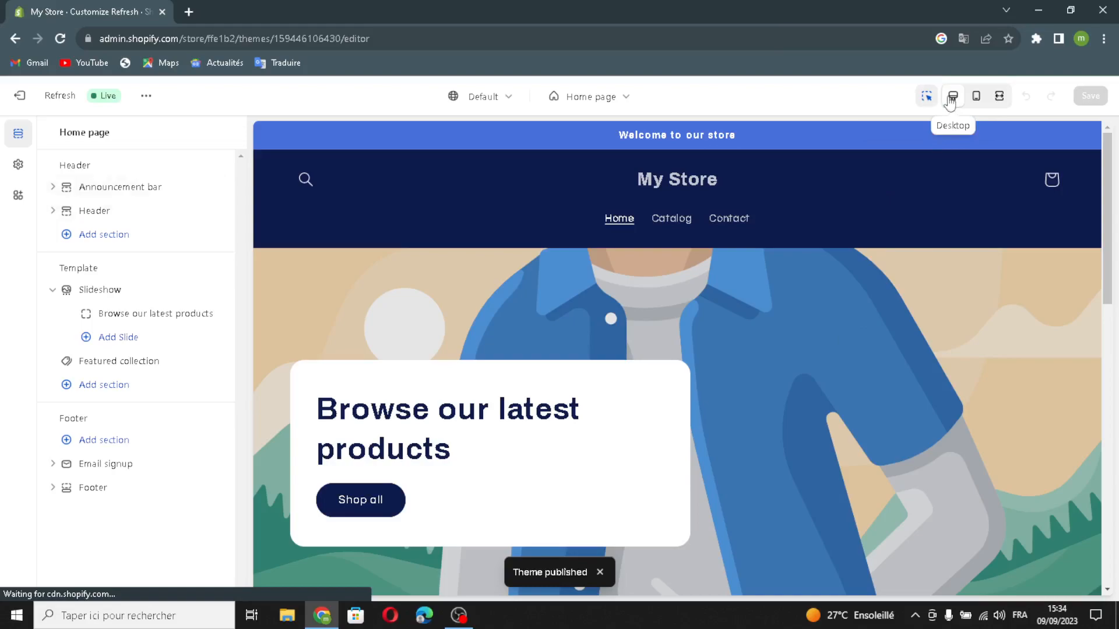
# - Preview the home page in mobile and fullscreen views, and return to the desktop view
pyautogui.click(975, 97)
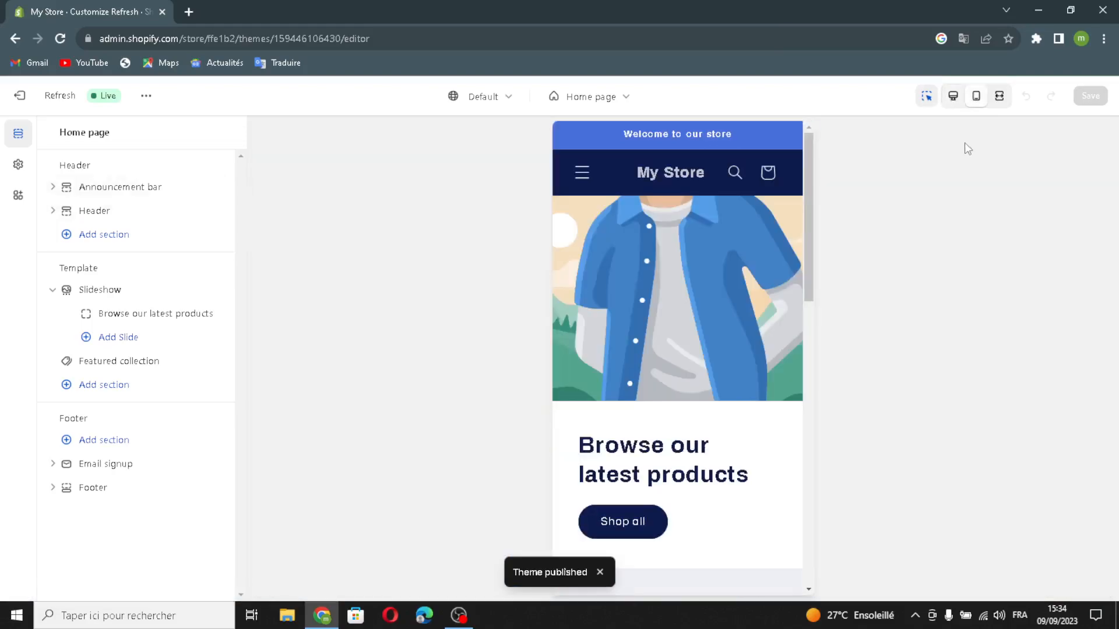
pyautogui.click(996, 100)
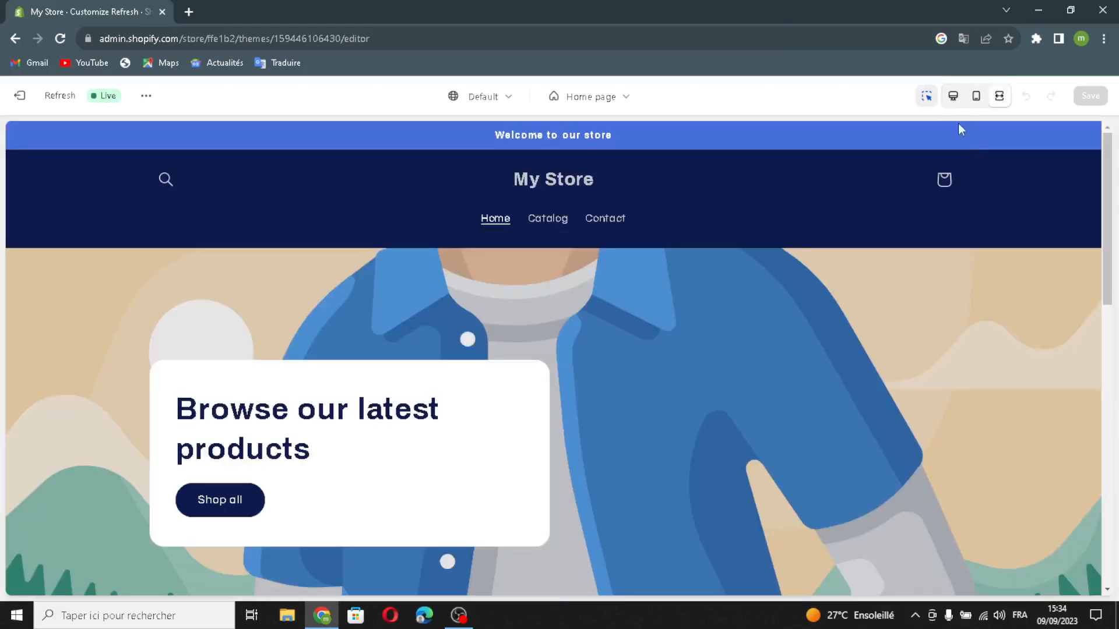
pyautogui.click(952, 98)
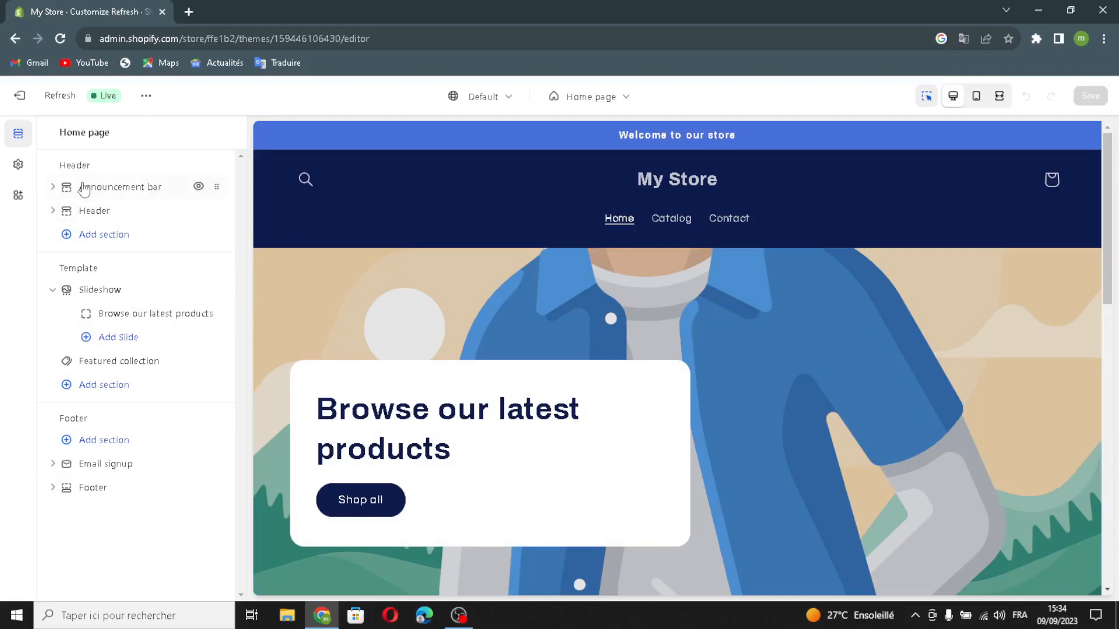
# - Set the announcement bar's color scheme to Scheme 3, and toggle its separator line off and on again
pyautogui.click(117, 186)
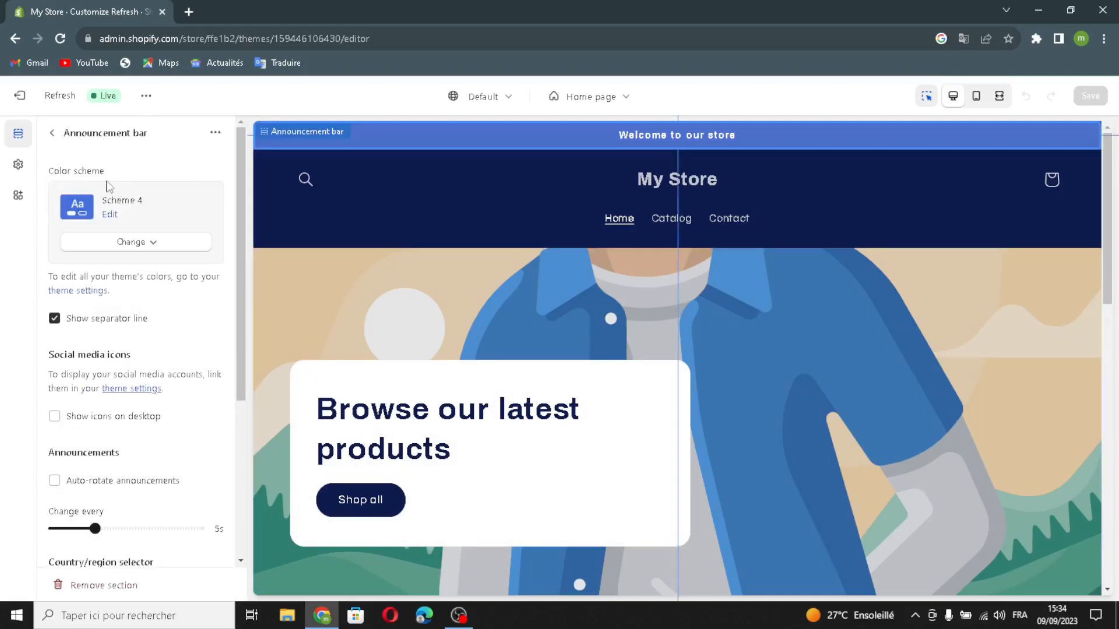
pyautogui.click(133, 243)
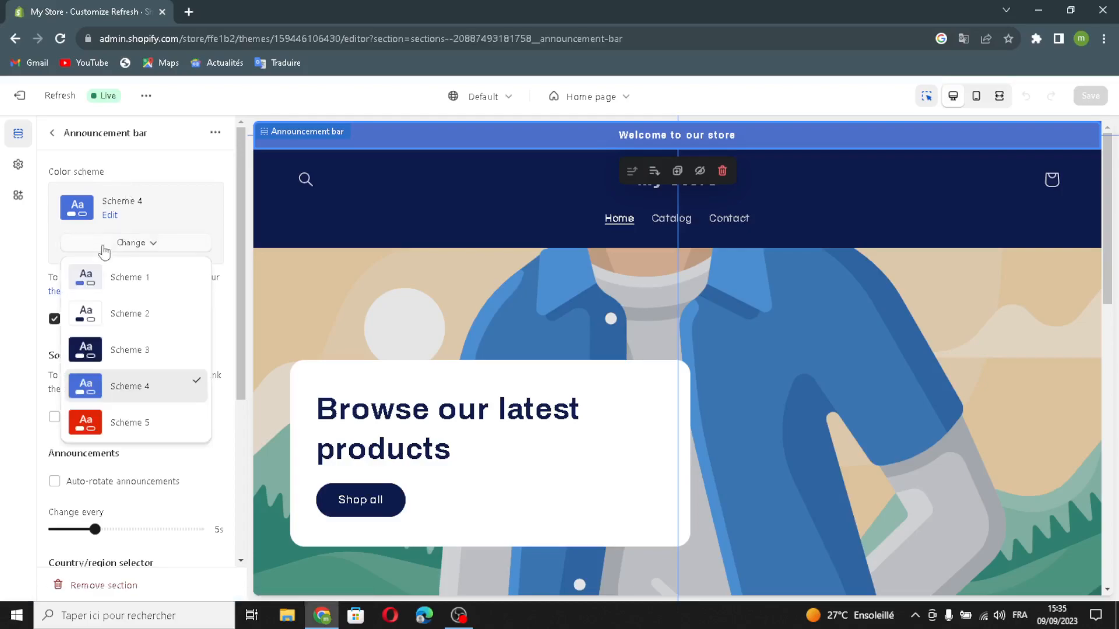
pyautogui.click(88, 351)
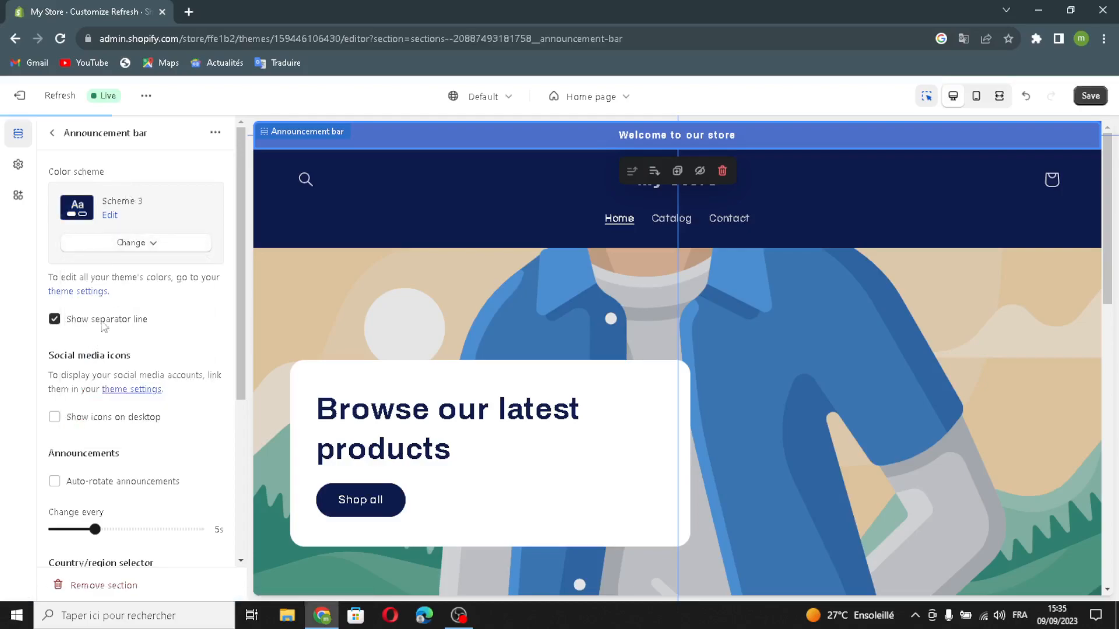
pyautogui.click(56, 323)
pyautogui.click(59, 325)
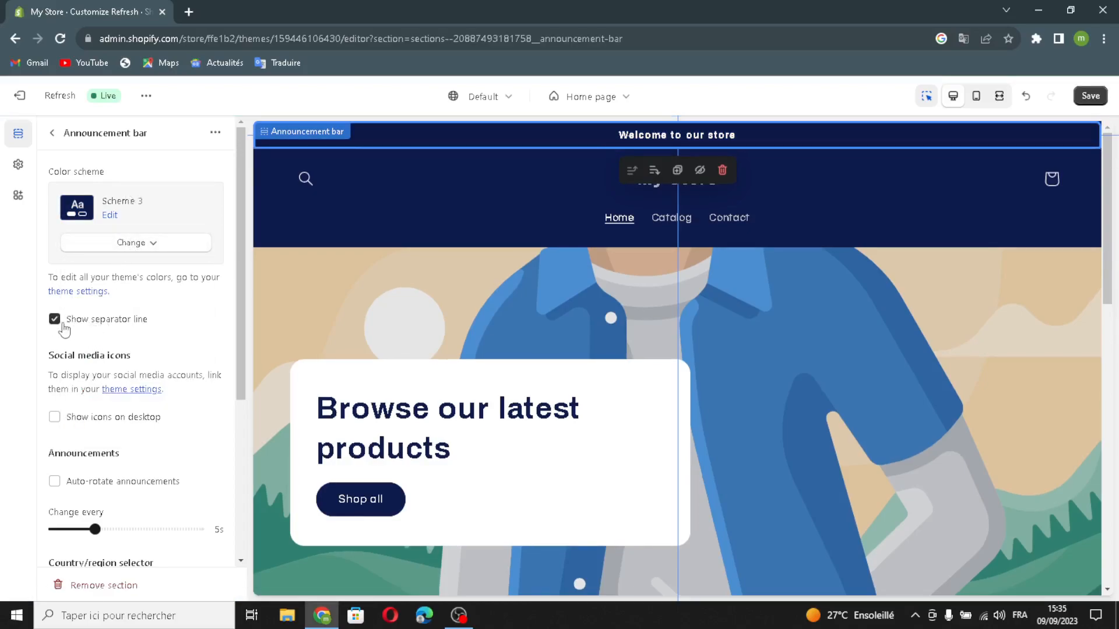
# - Enable desktop social media icons, auto-rotating announcements, the country/region selector and the language selector for the announcement bar
pyautogui.click(55, 417)
pyautogui.scroll(-3, 68, 490)
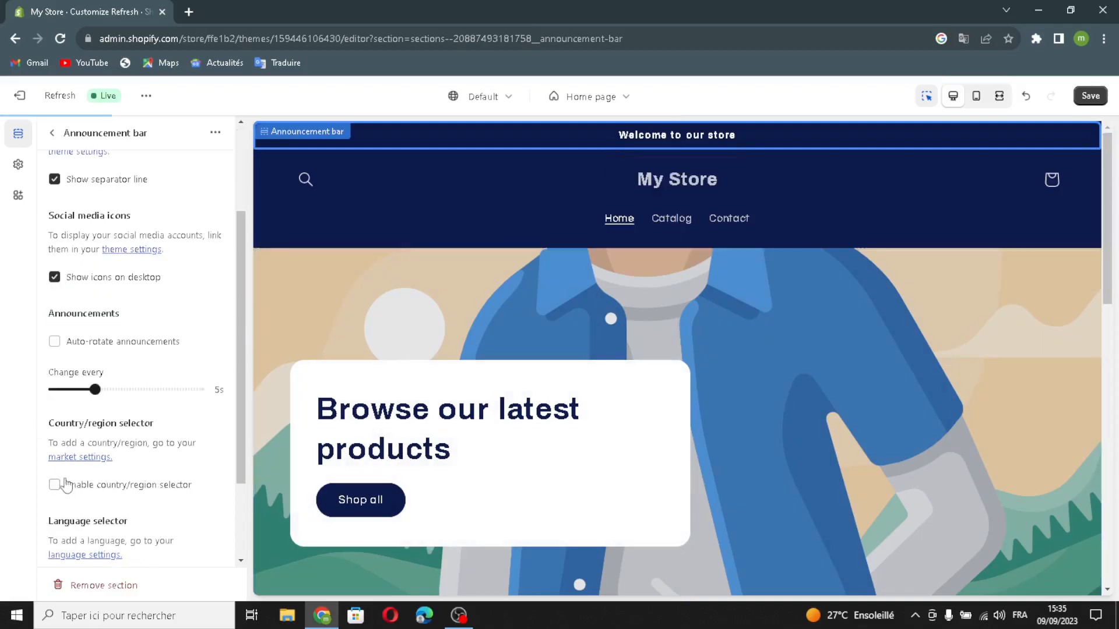
pyautogui.click(54, 341)
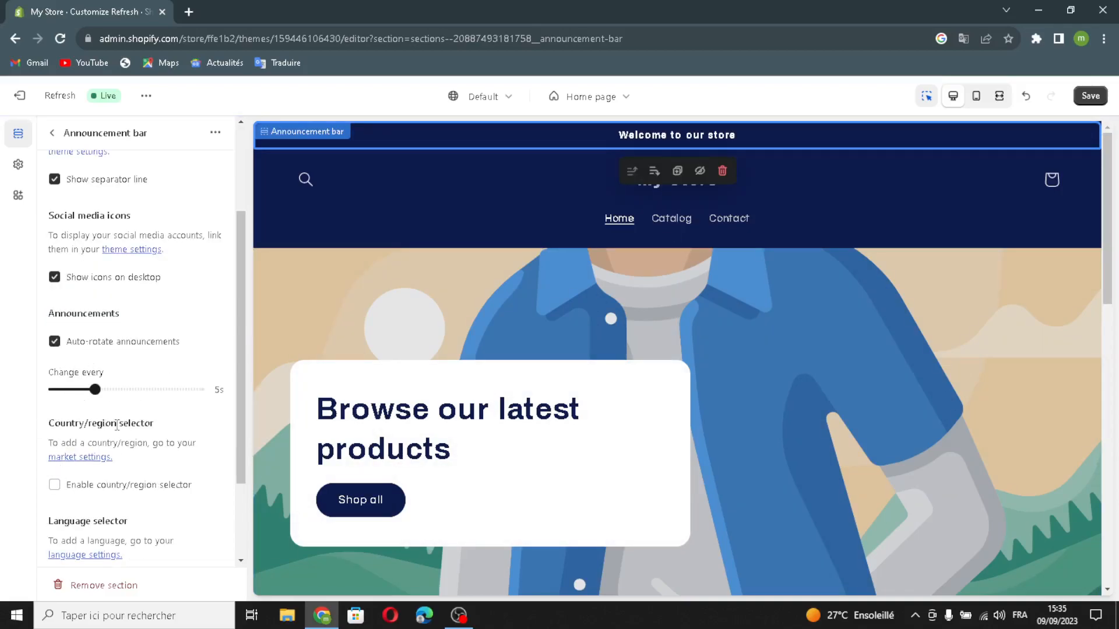
pyautogui.scroll(-1, 87, 430)
pyautogui.click(55, 414)
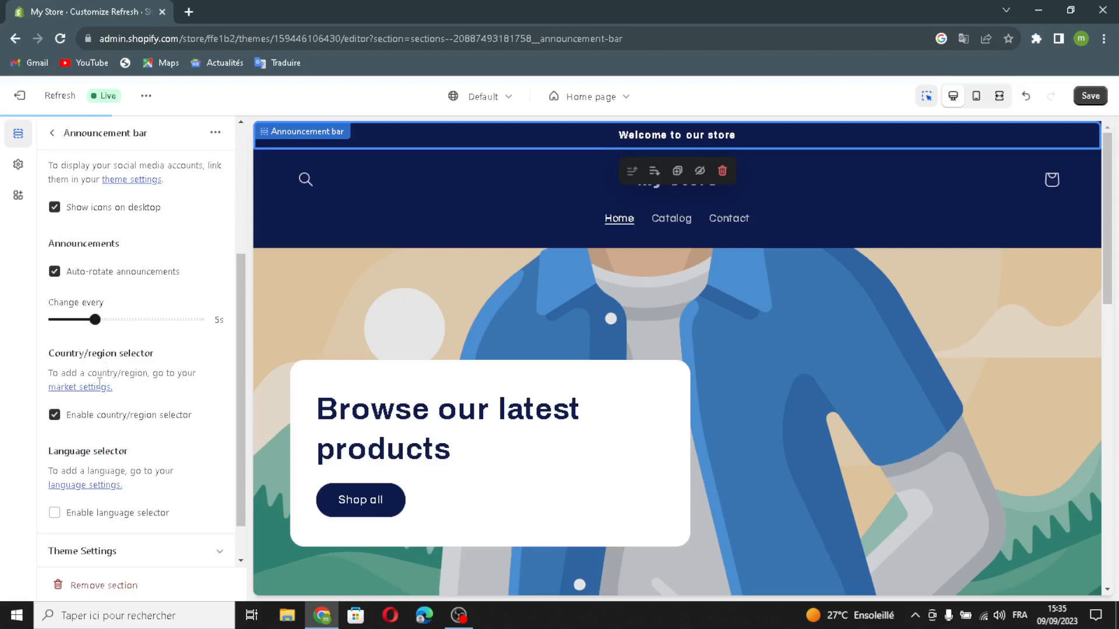
pyautogui.click(55, 513)
pyautogui.scroll(-1, 114, 532)
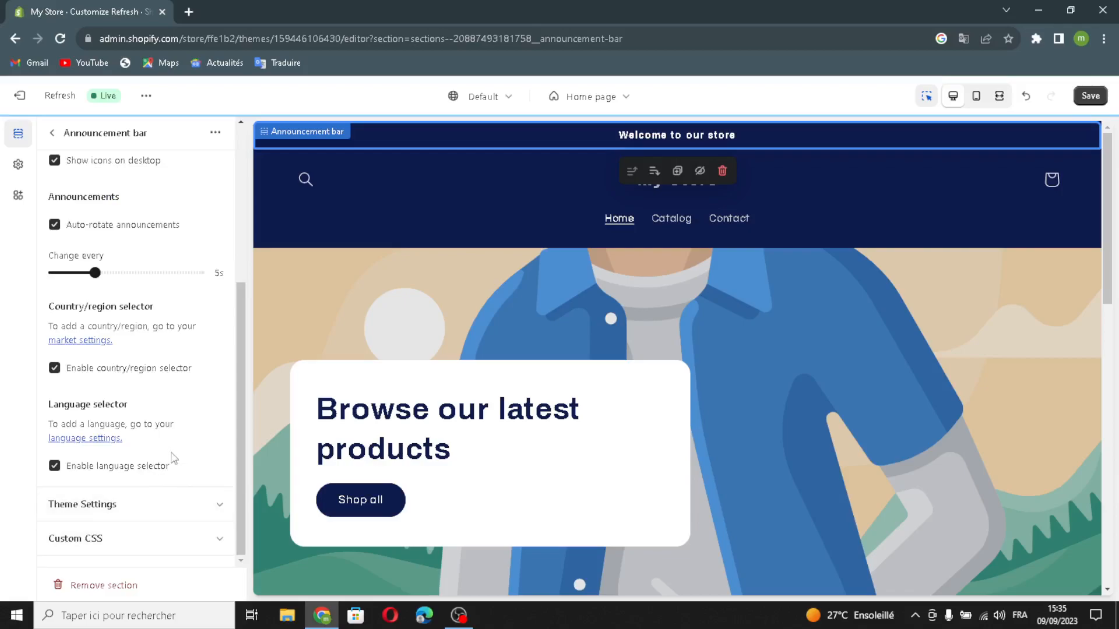
pyautogui.scroll(5, 124, 476)
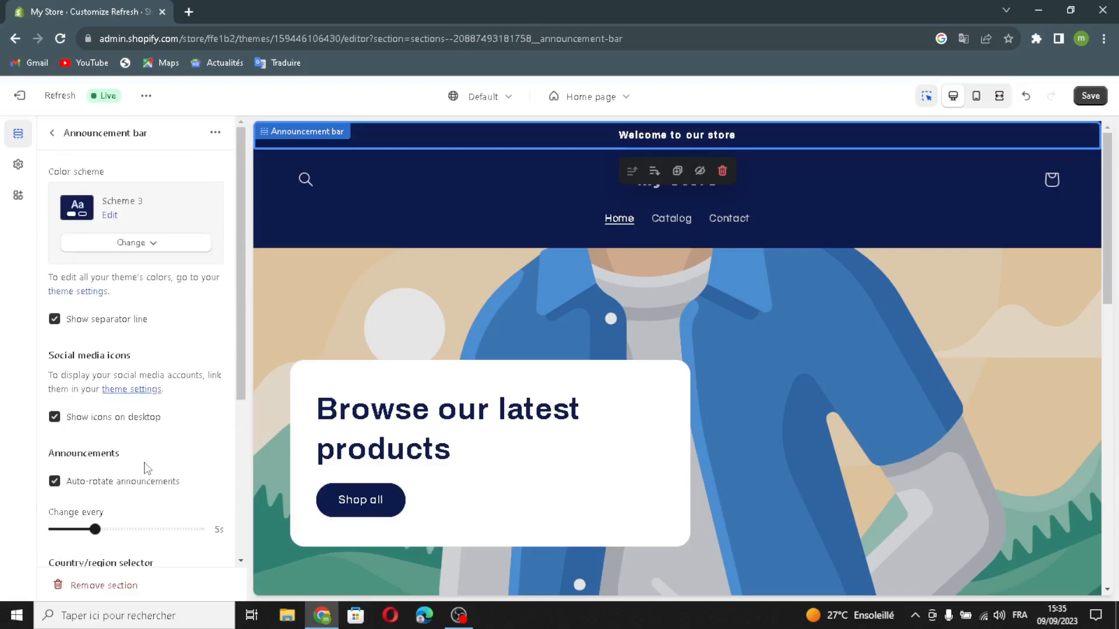
pyautogui.click(52, 132)
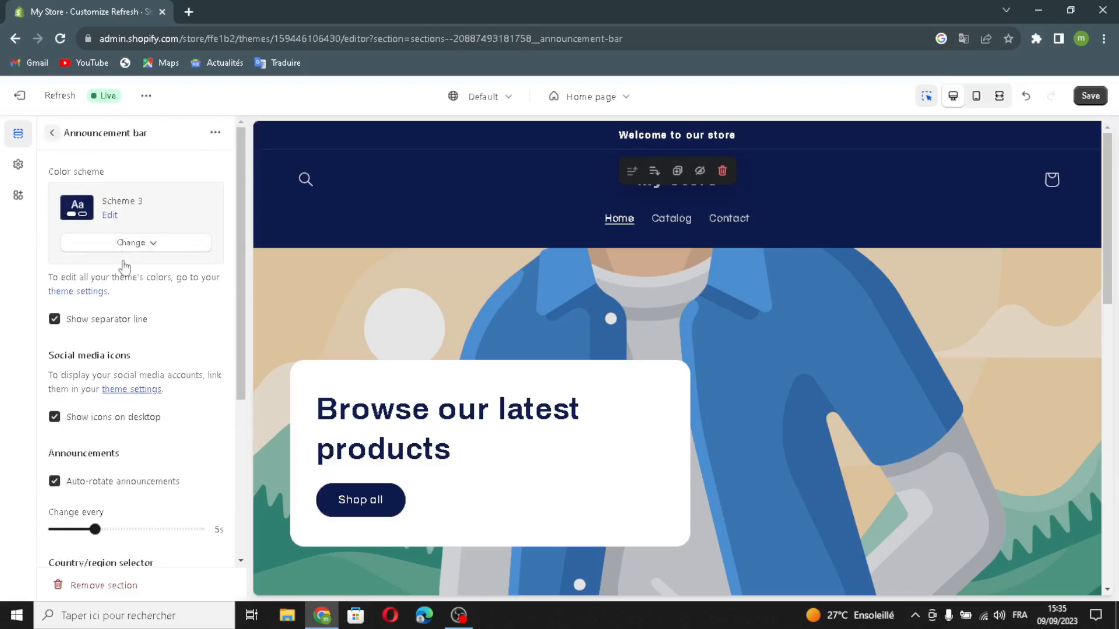
# - Link the "Welcome to our store" announcement to All collections and return to the home page's section list
pyautogui.click(88, 215)
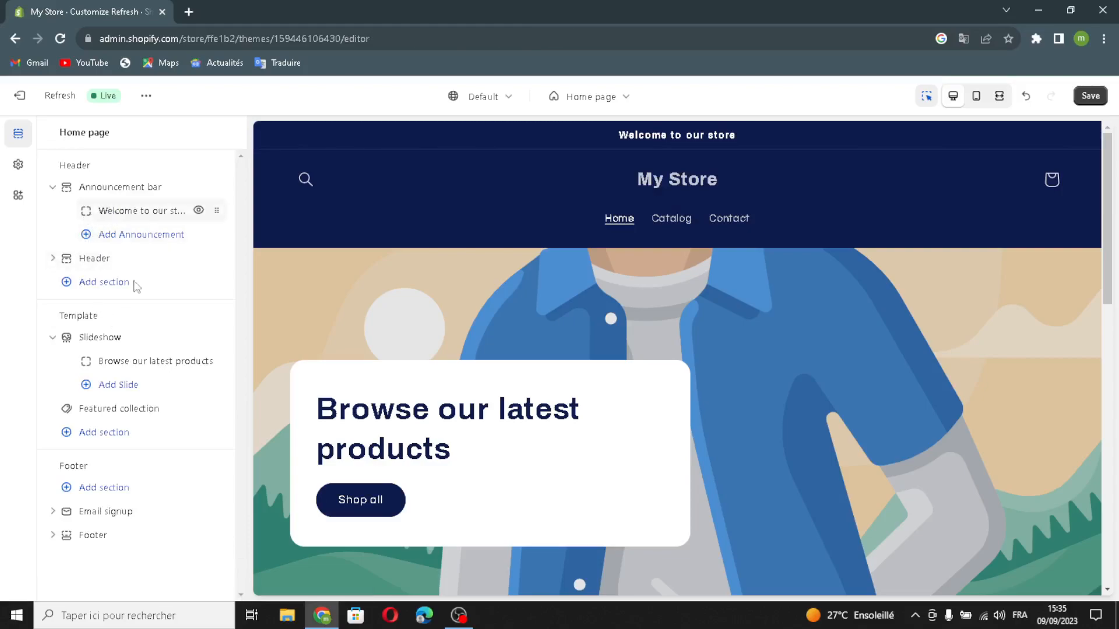
pyautogui.tripleClick(172, 193)
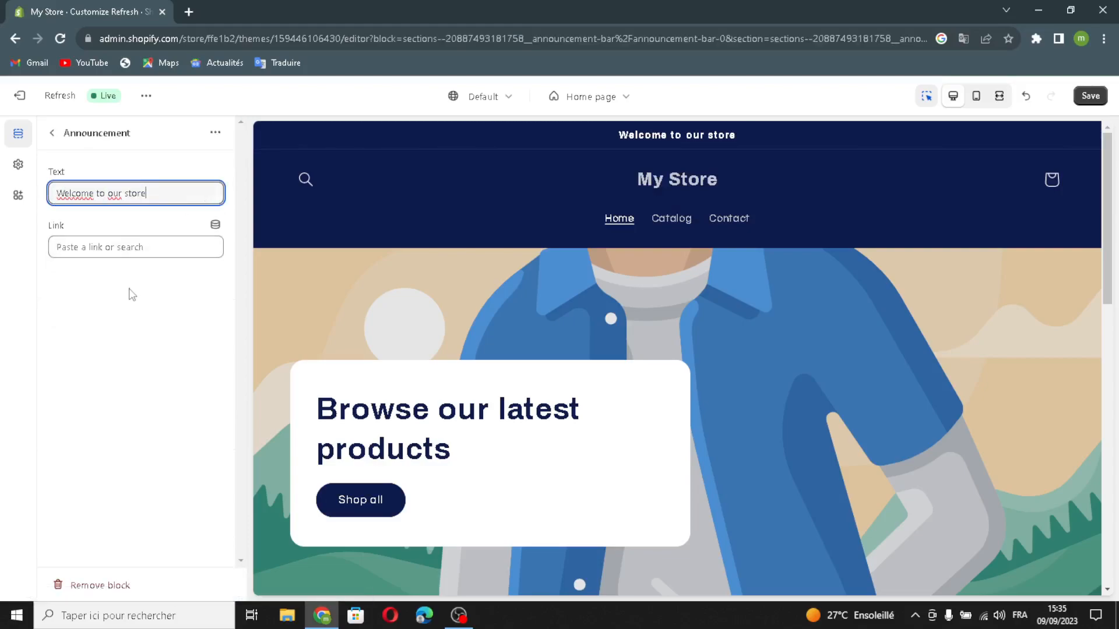
pyautogui.click(73, 247)
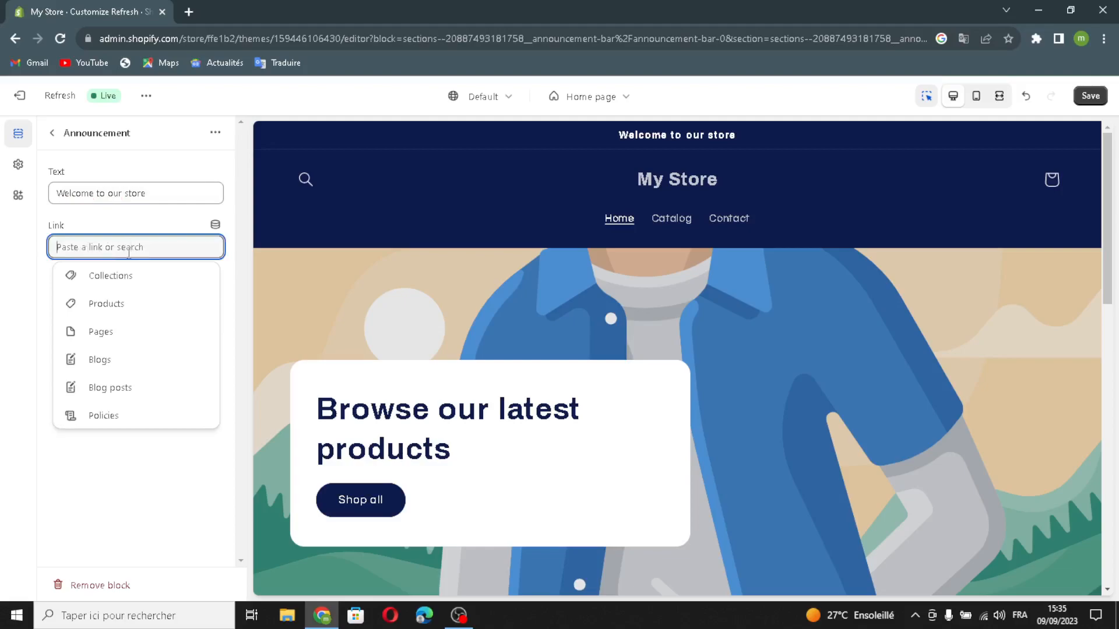
pyautogui.click(106, 284)
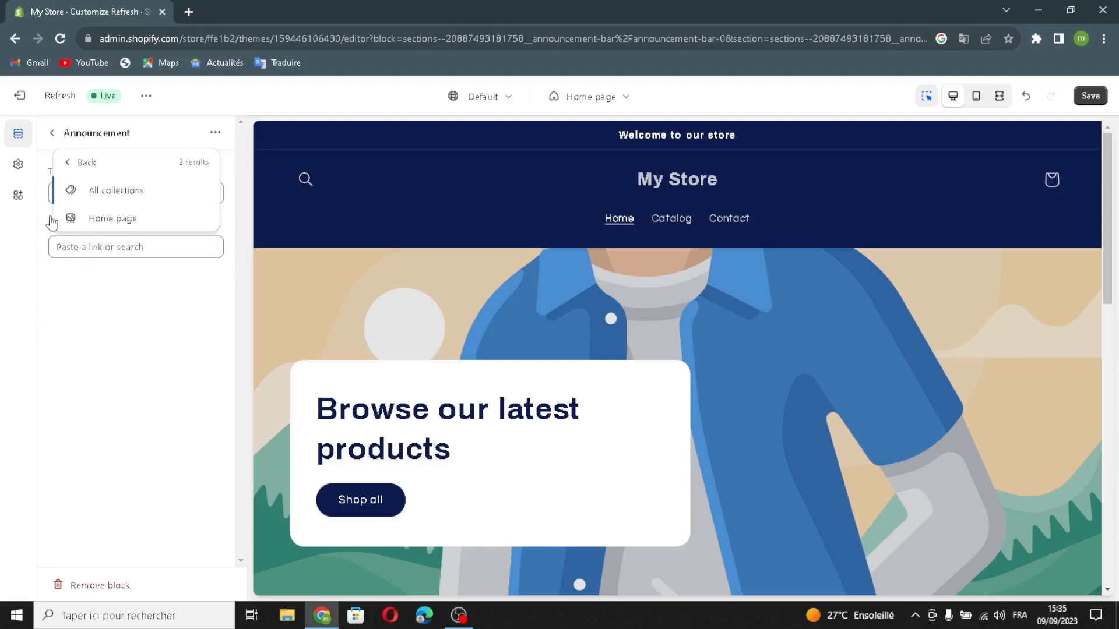
pyautogui.click(110, 200)
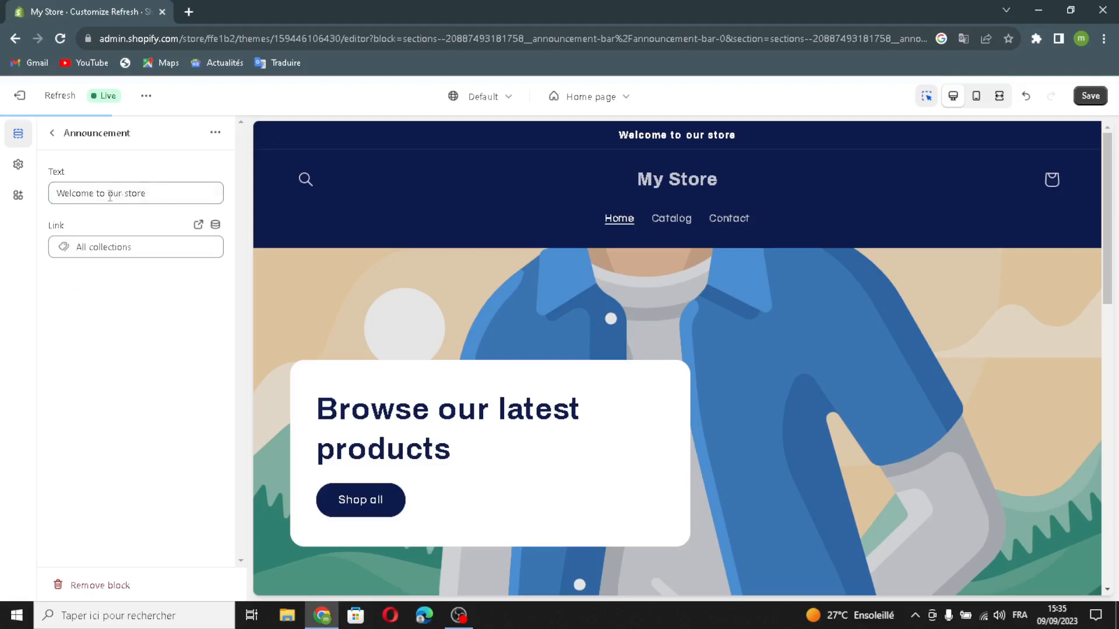
pyautogui.click(53, 137)
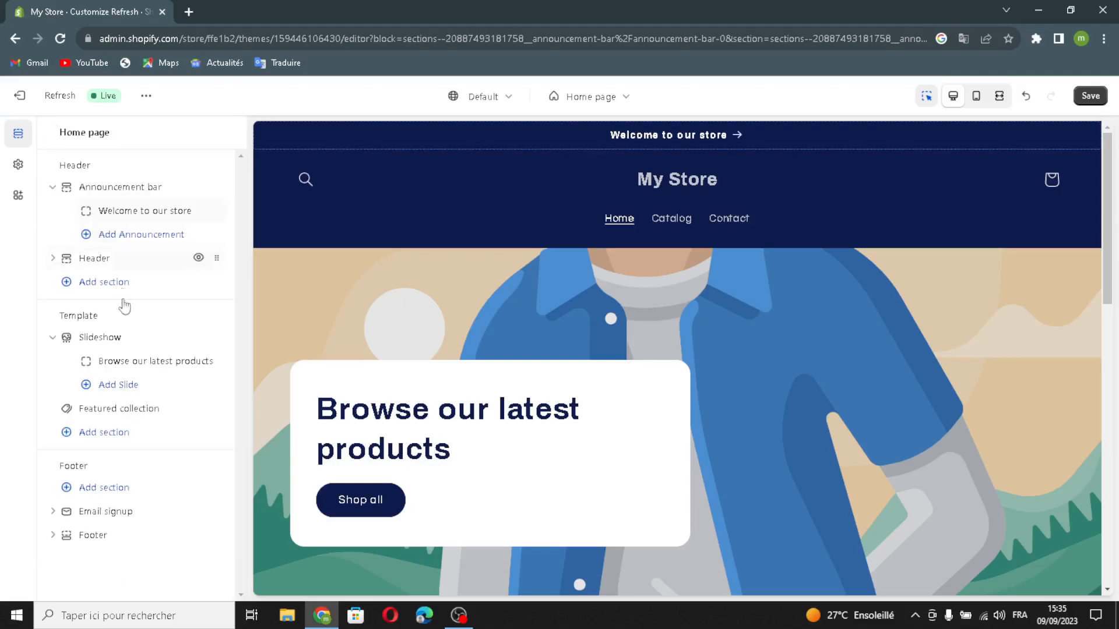
# - Open the Header section's settings, set its sticky header to Always, and enable its separator line
pyautogui.click(96, 259)
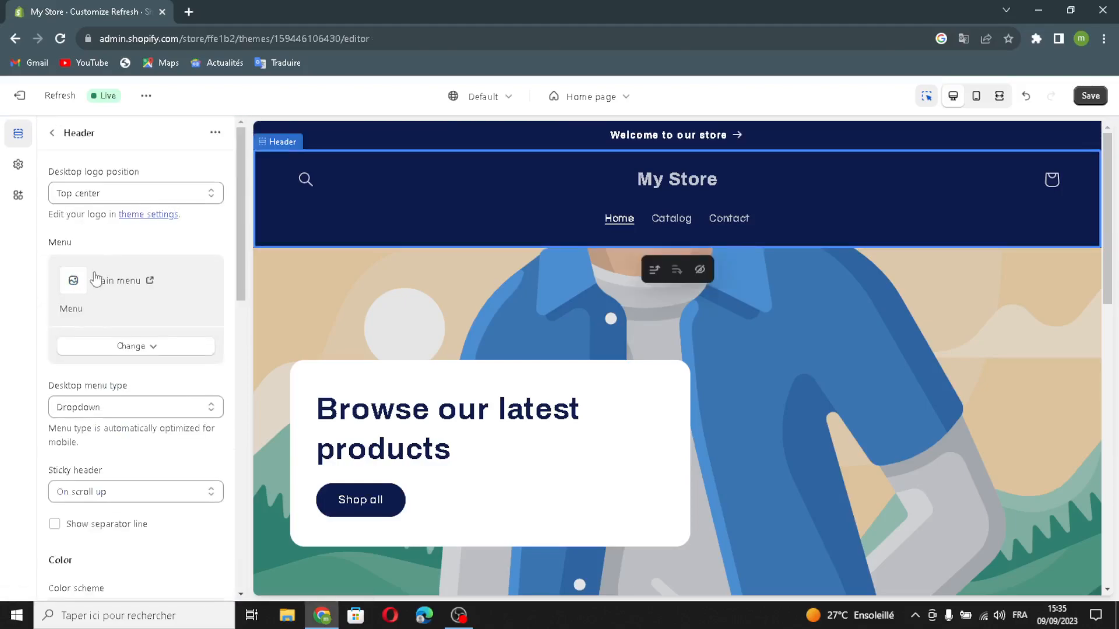
pyautogui.click(102, 194)
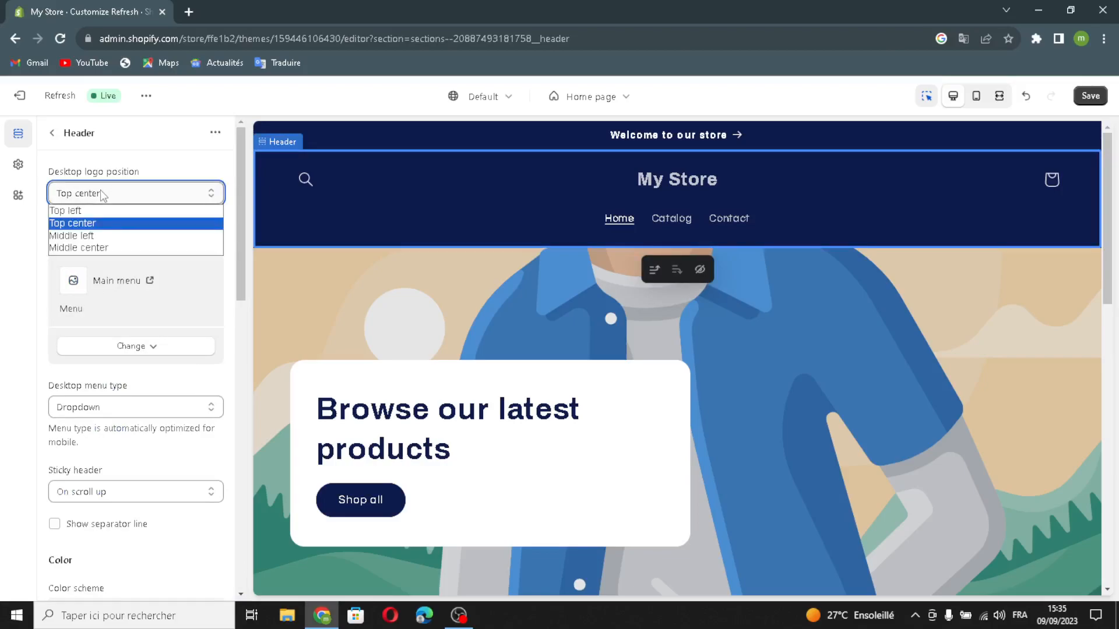
pyautogui.click(124, 198)
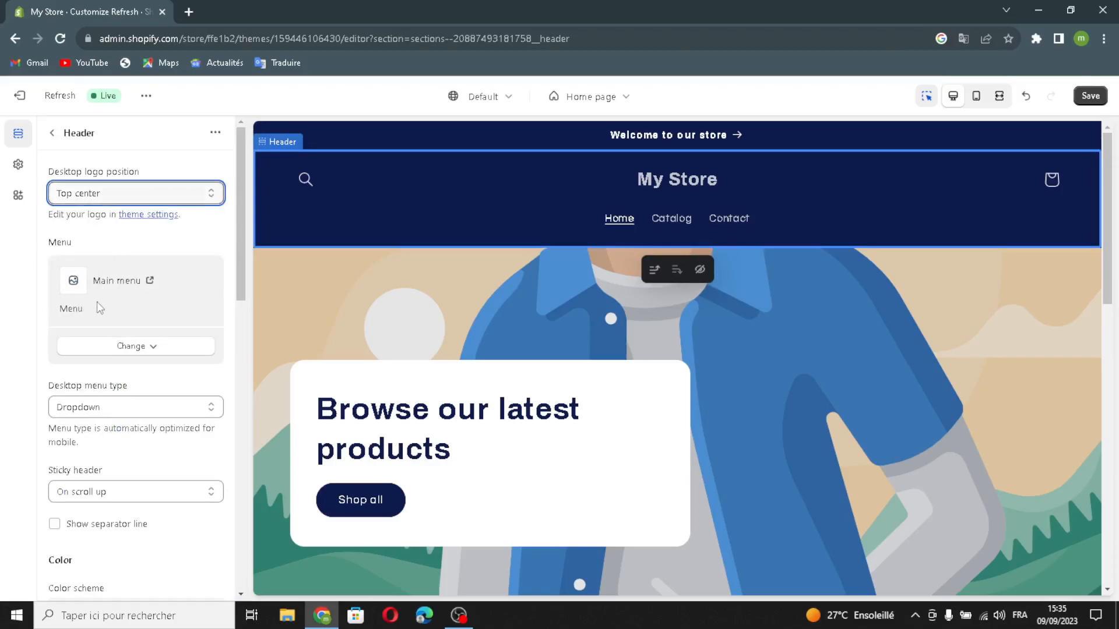
pyautogui.click(140, 351)
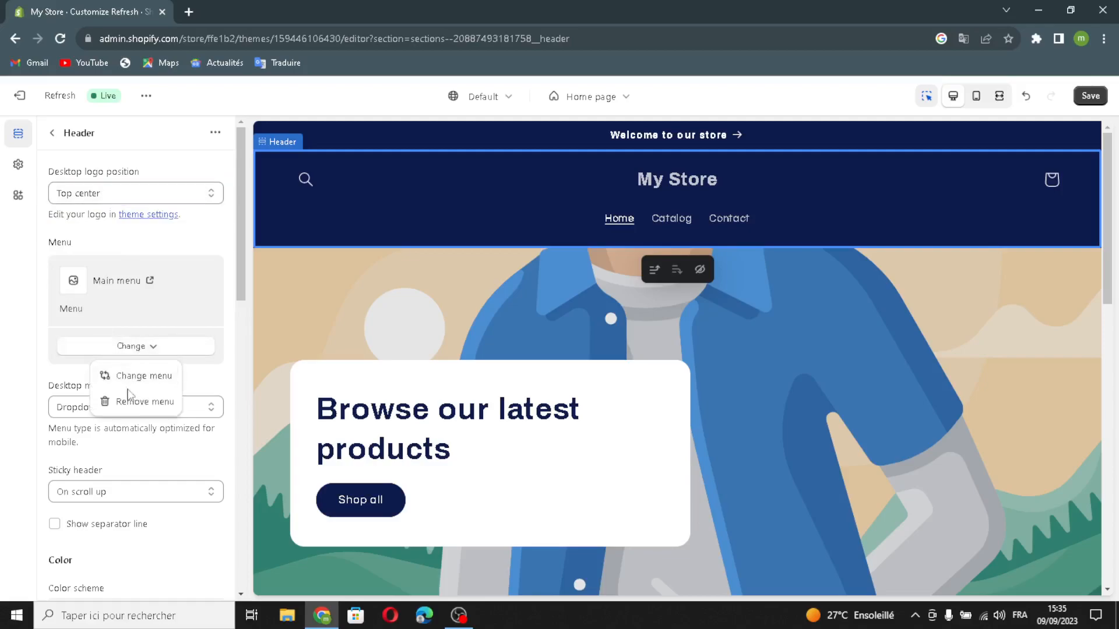
pyautogui.click(148, 348)
pyautogui.scroll(-3, 100, 415)
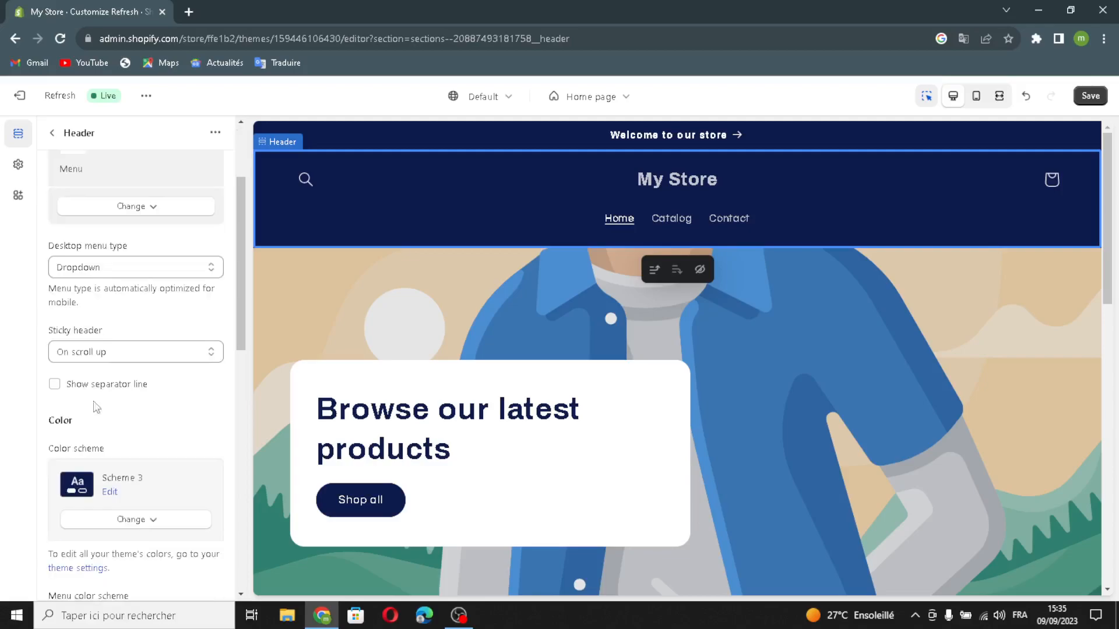
pyautogui.click(104, 355)
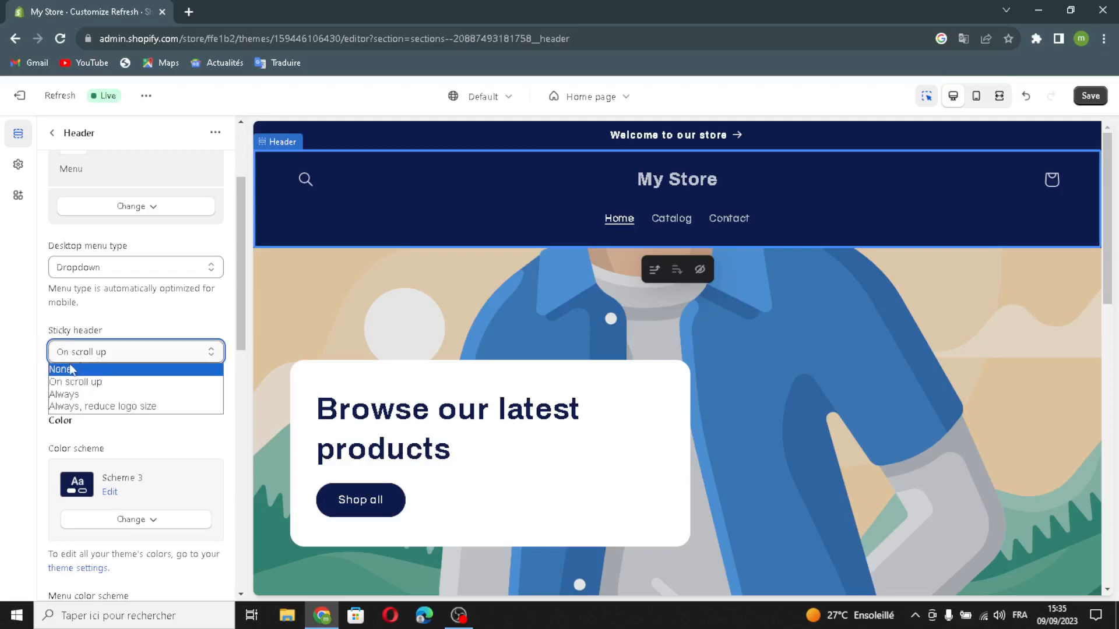
pyautogui.click(101, 394)
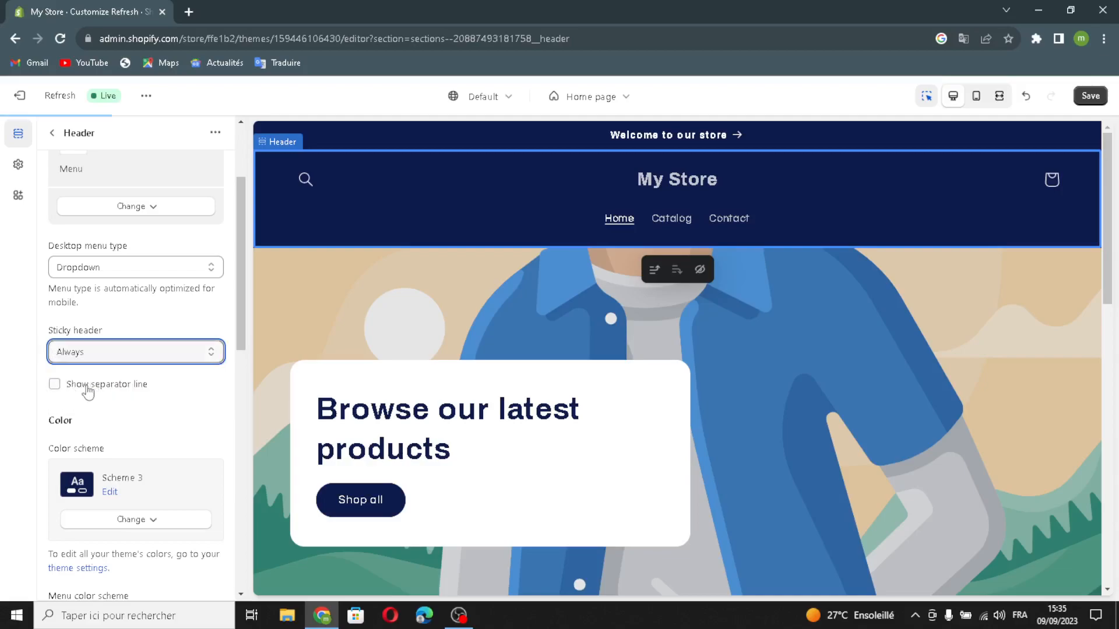
pyautogui.click(54, 384)
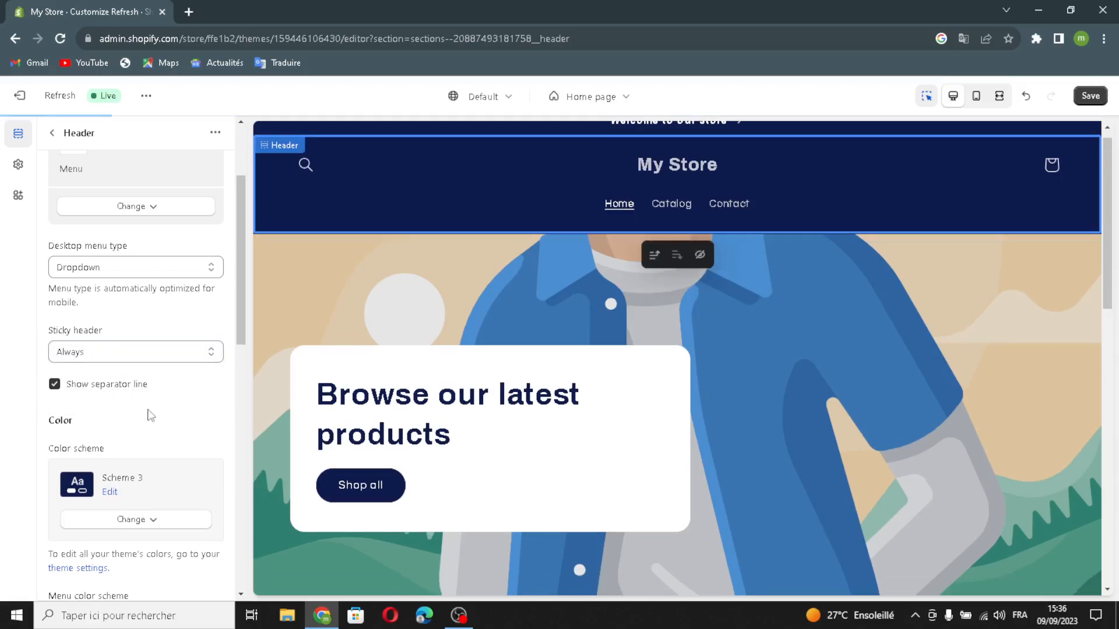
# - Set the header's bottom margin to 40px
pyautogui.scroll(-1, 150, 415)
pyautogui.scroll(-1, 138, 436)
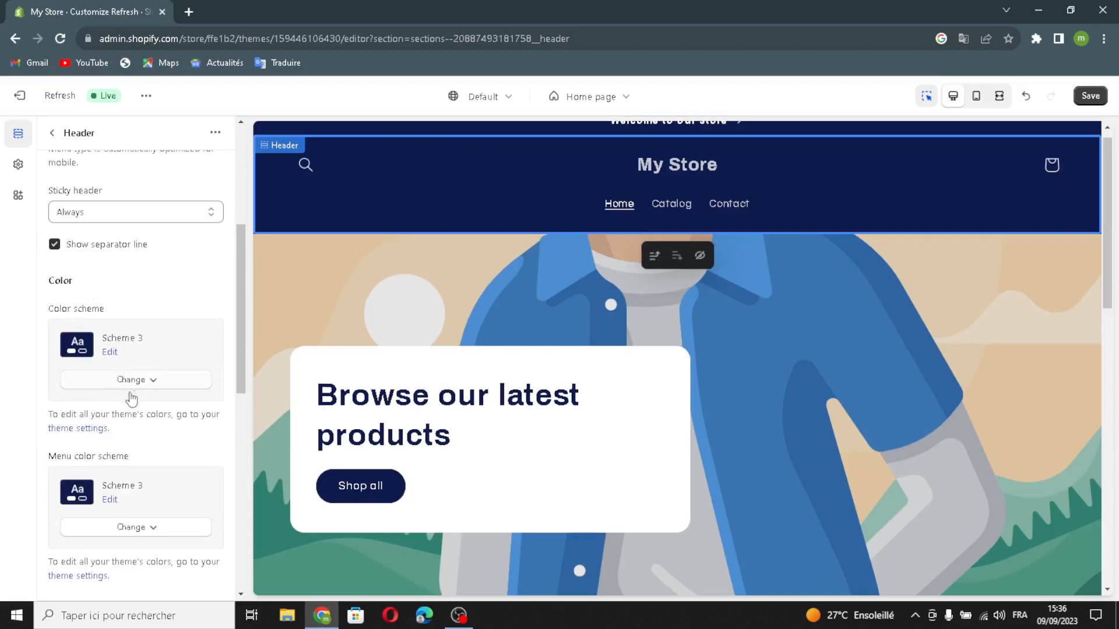
pyautogui.scroll(-1, 134, 408)
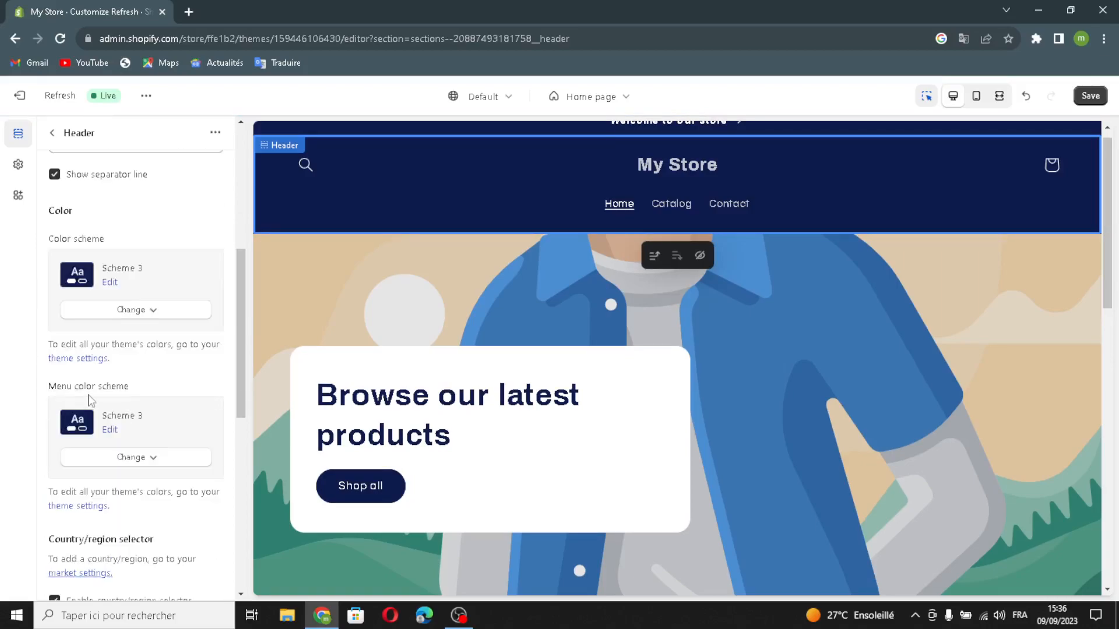
pyautogui.click(125, 459)
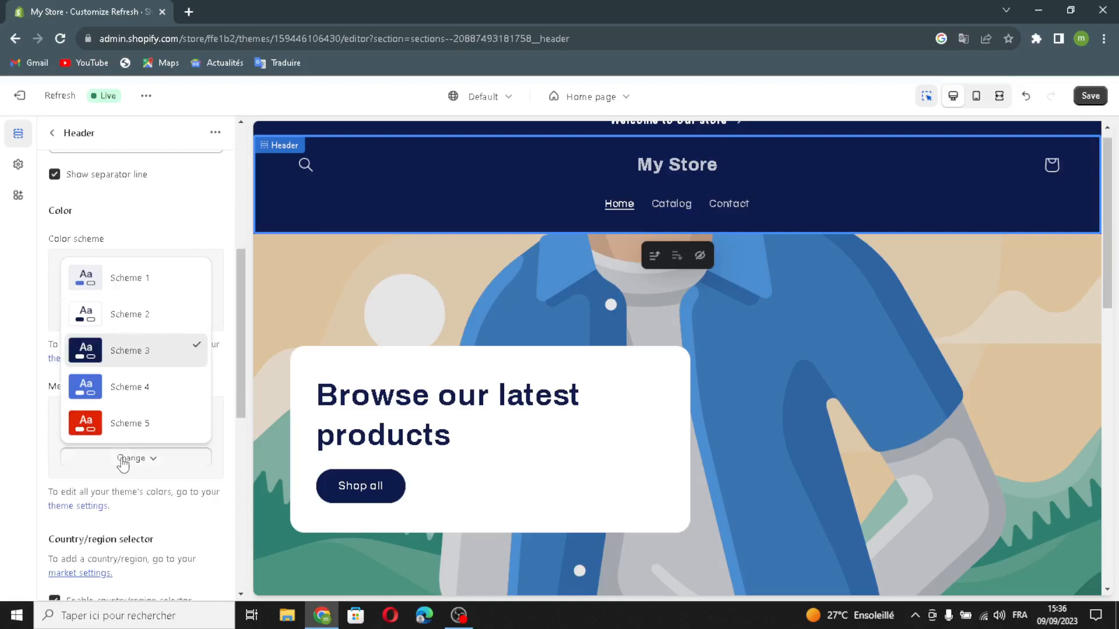
pyautogui.click(132, 457)
pyautogui.scroll(-3, 146, 431)
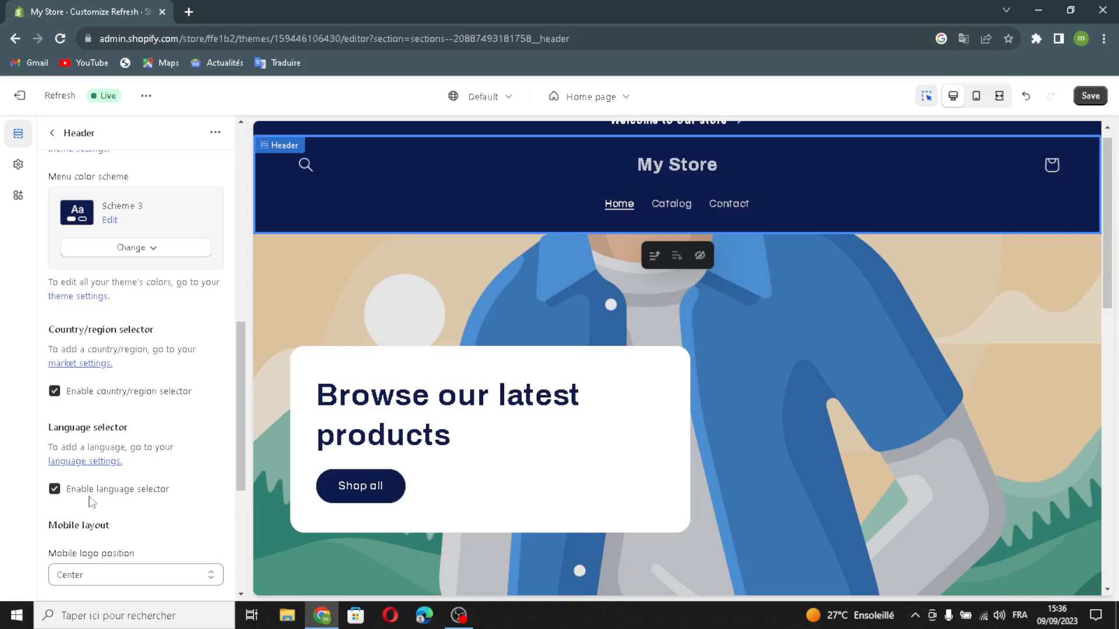
pyautogui.scroll(-1, 104, 505)
pyautogui.scroll(-3, 117, 437)
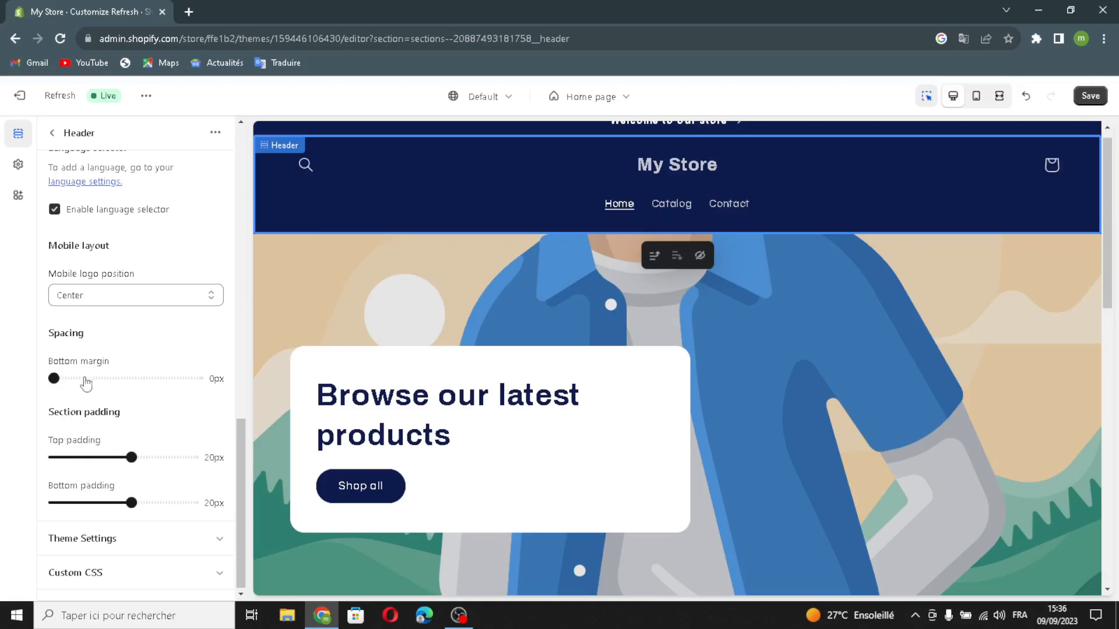
pyautogui.moveTo(56, 378); pyautogui.dragTo(109, 368)
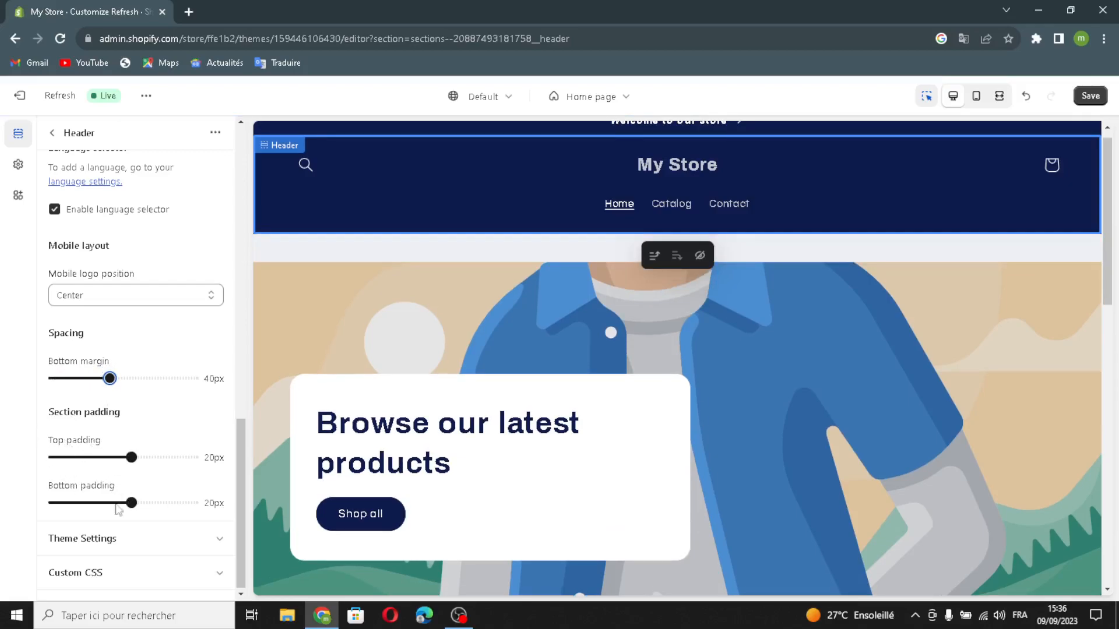
# - Expand the header's theme settings, look over the social media link fields, and open the image selection for the logo
pyautogui.click(153, 547)
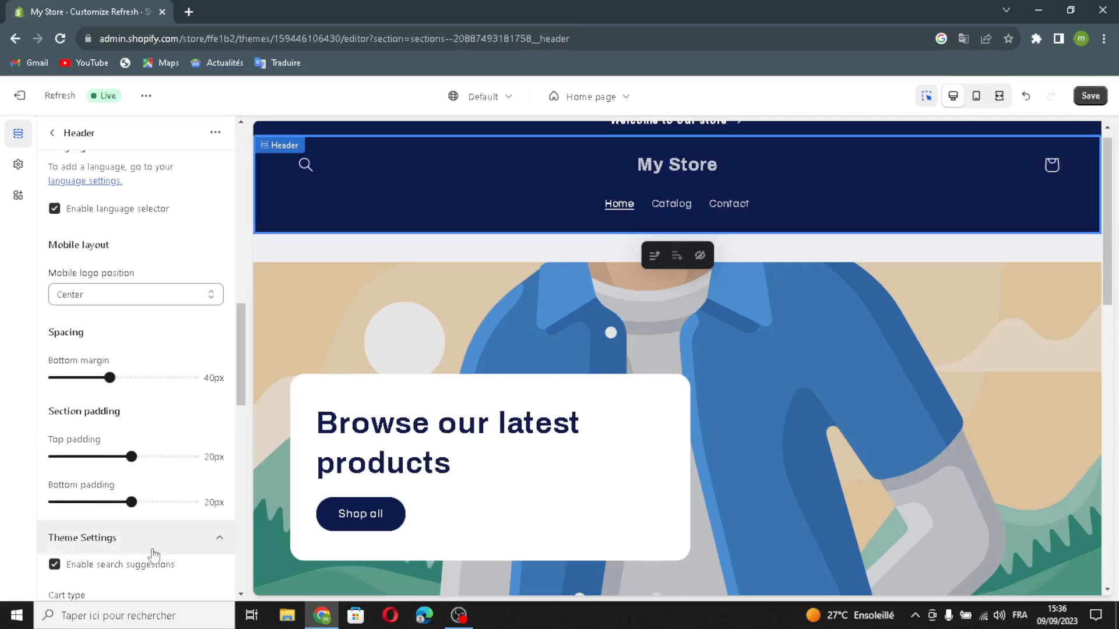
pyautogui.scroll(-4, 129, 550)
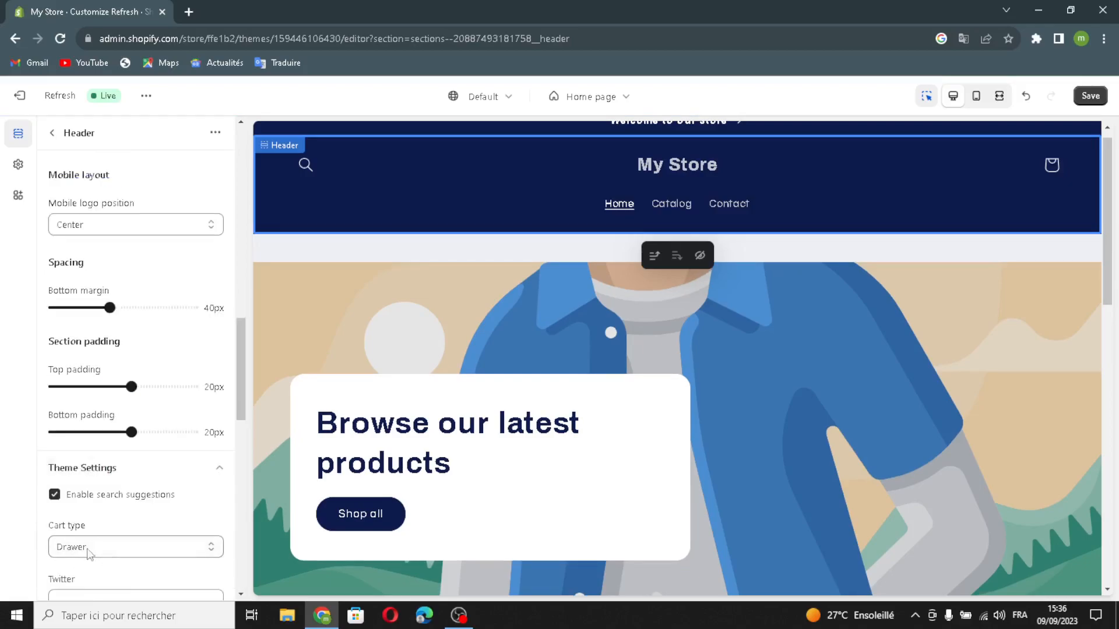
pyautogui.click(97, 460)
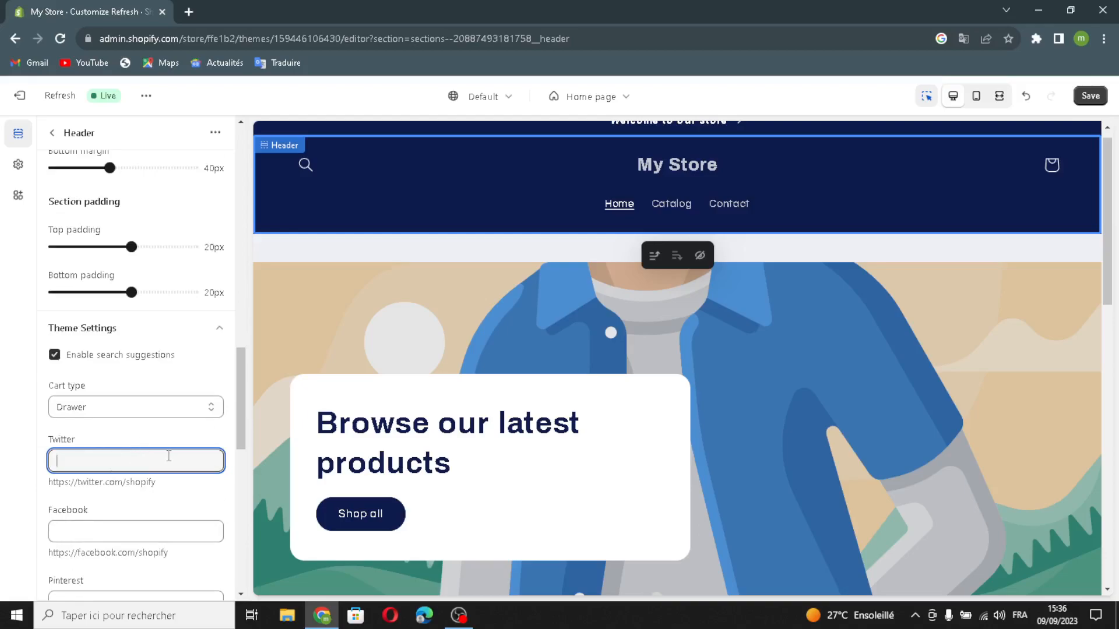
pyautogui.scroll(-2, 115, 510)
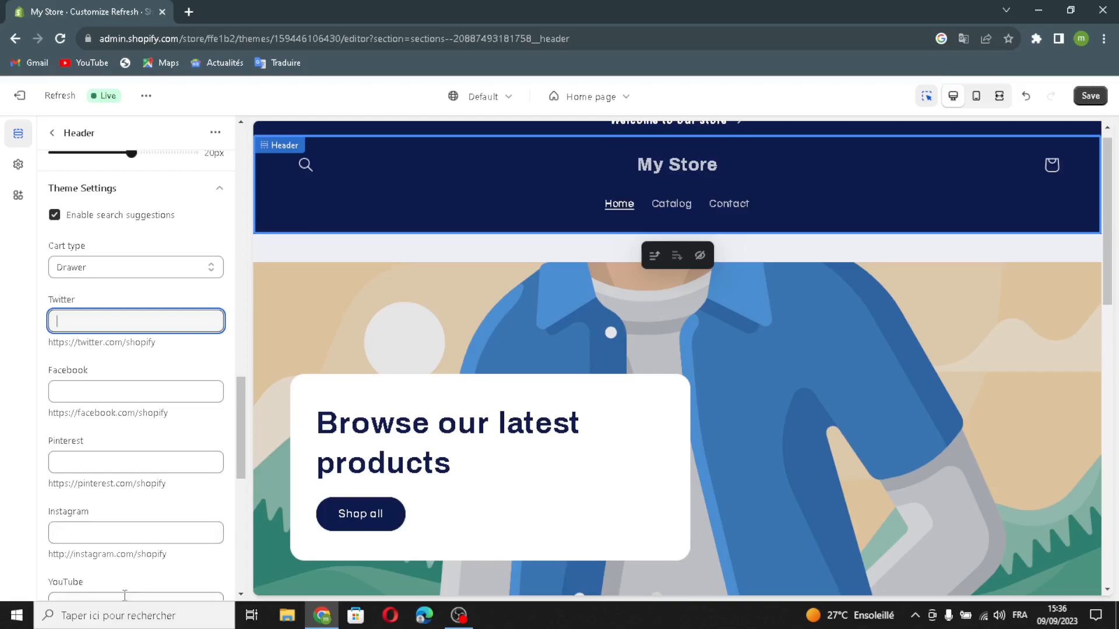
pyautogui.click(134, 396)
pyautogui.click(127, 324)
pyautogui.scroll(-7, 96, 501)
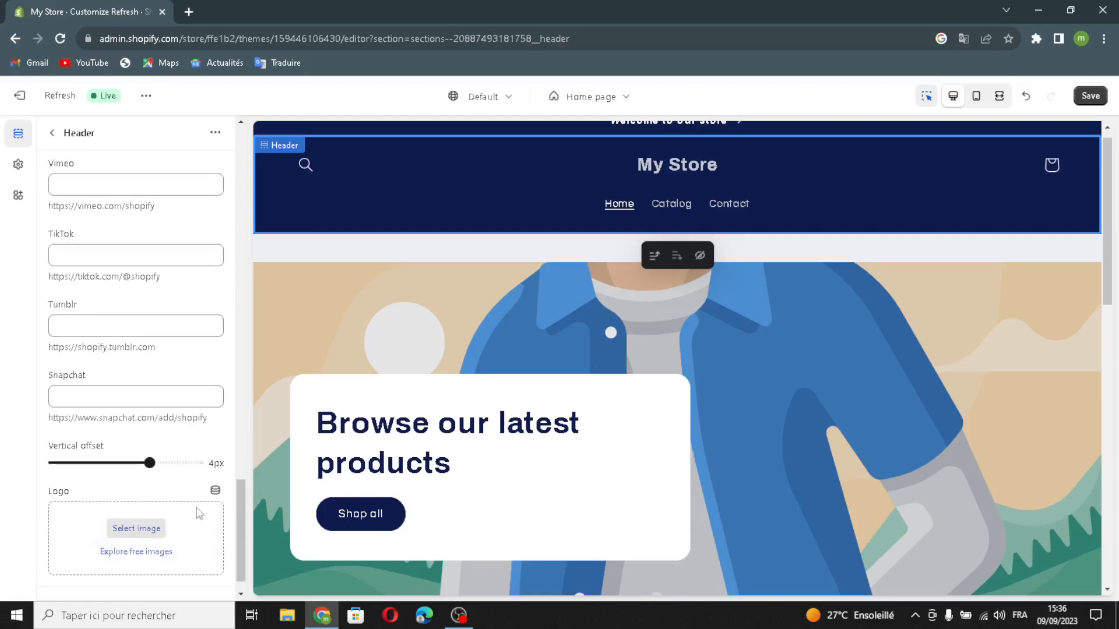
pyautogui.scroll(-1, 131, 528)
pyautogui.click(136, 497)
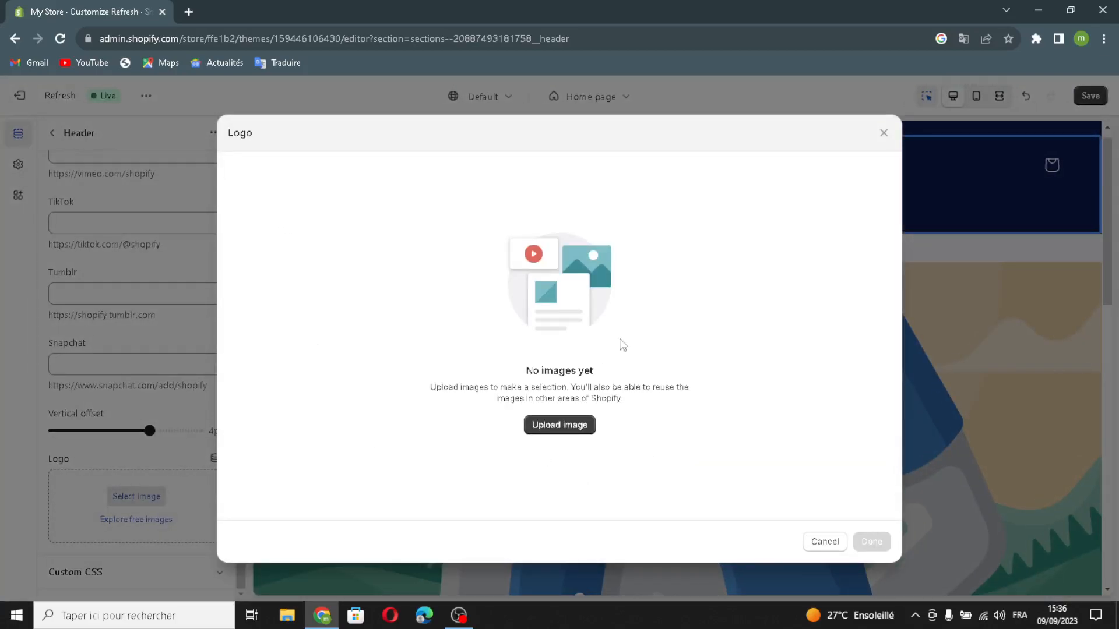
# - Search Google in a new browser tab for "furniture logo ideas"
pyautogui.click(195, 13)
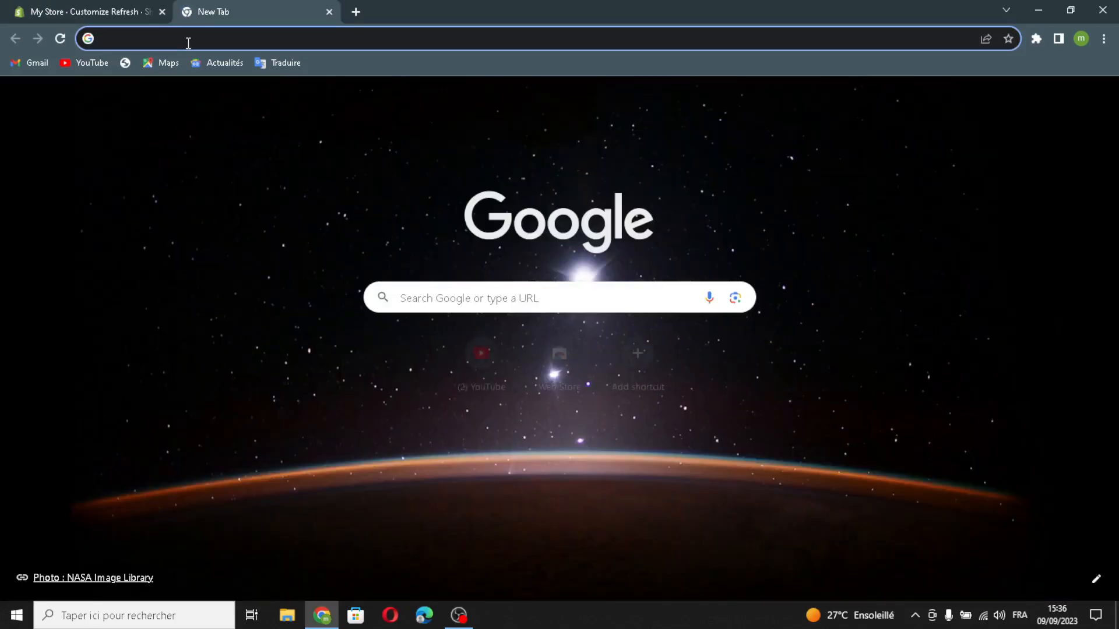
pyautogui.write('fur')
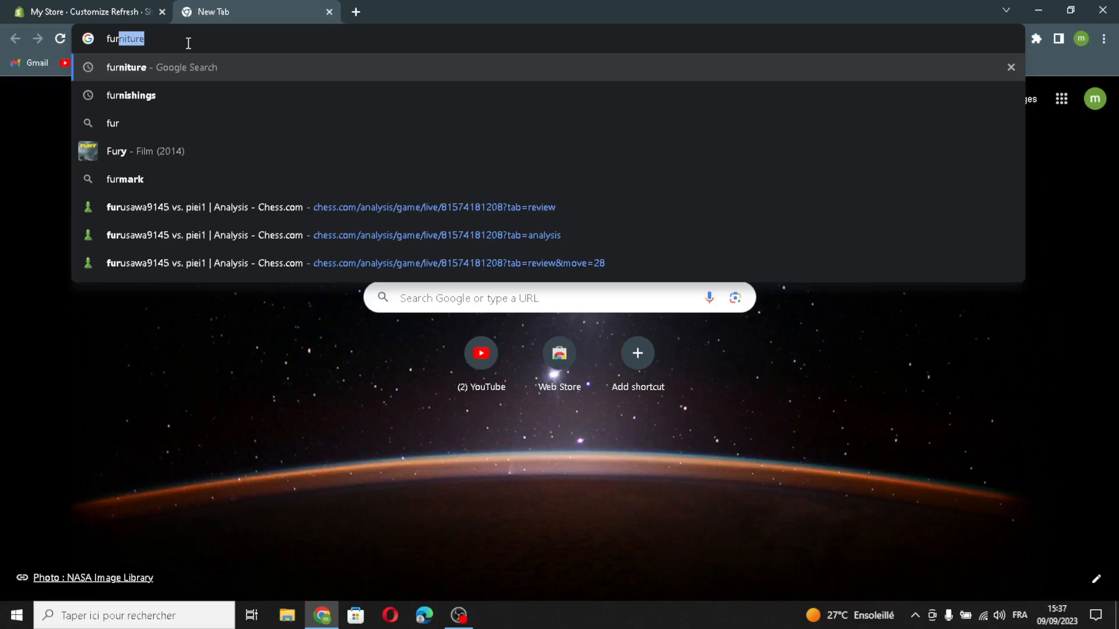
pyautogui.write('niture logo ')
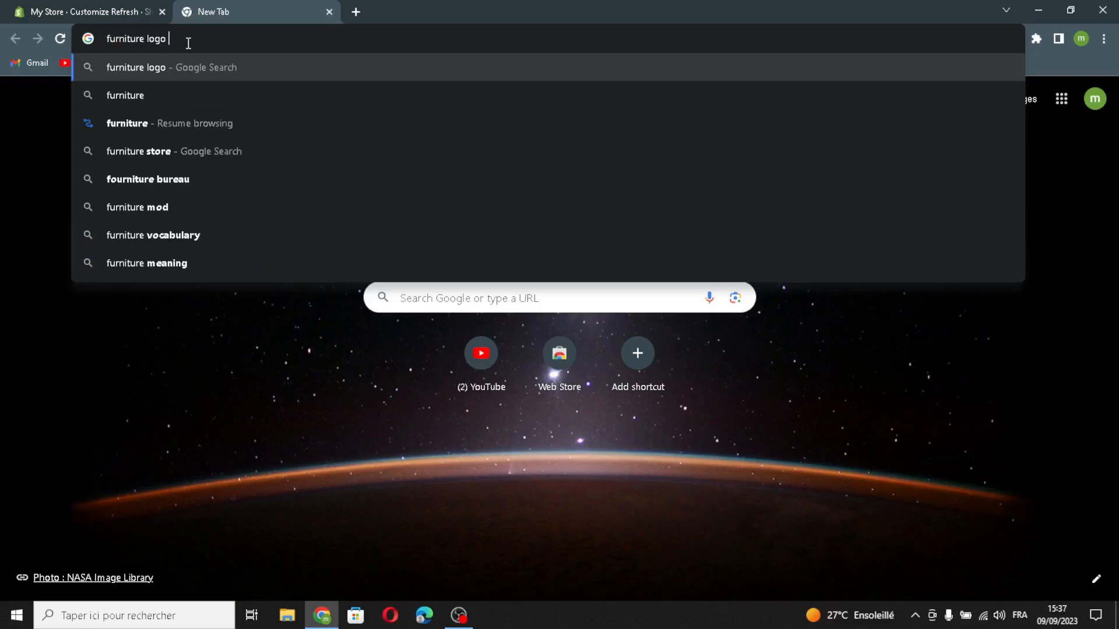
pyautogui.write('ideas')
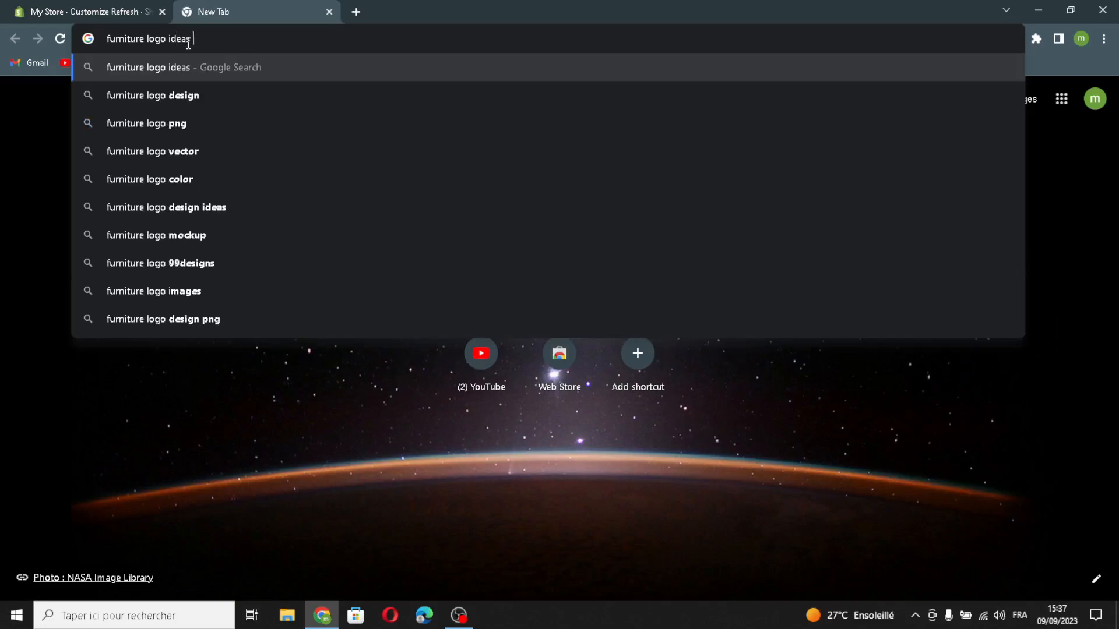
pyautogui.press('Return')
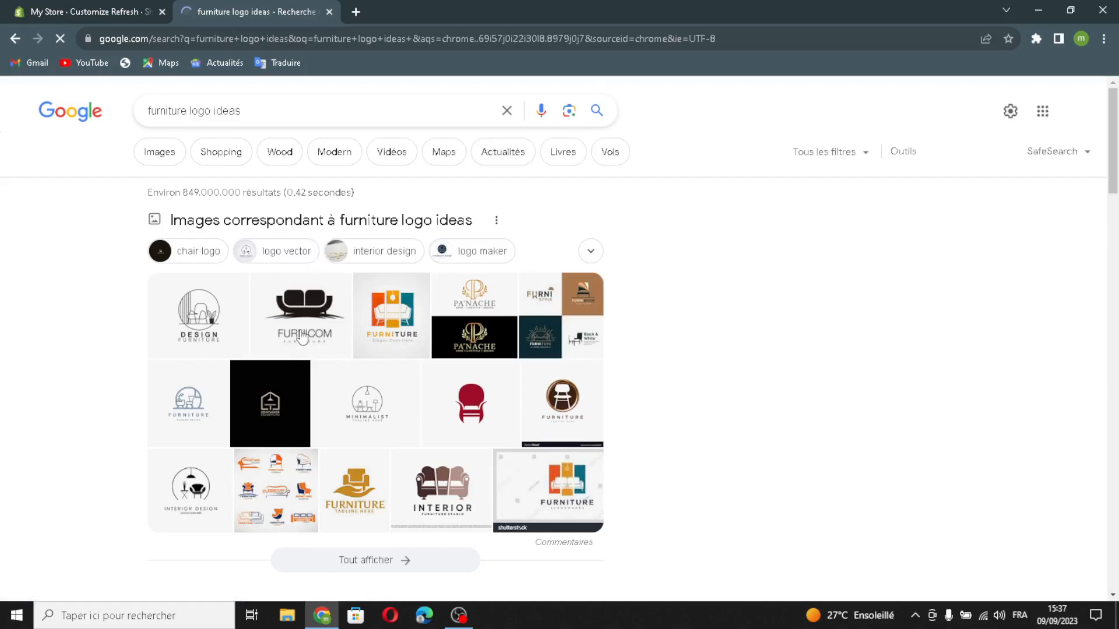
# - Upload the Furnicom sofa logo from the Google image results and set it as the header's logo
pyautogui.moveTo(303, 337); pyautogui.dragTo(472, 375)
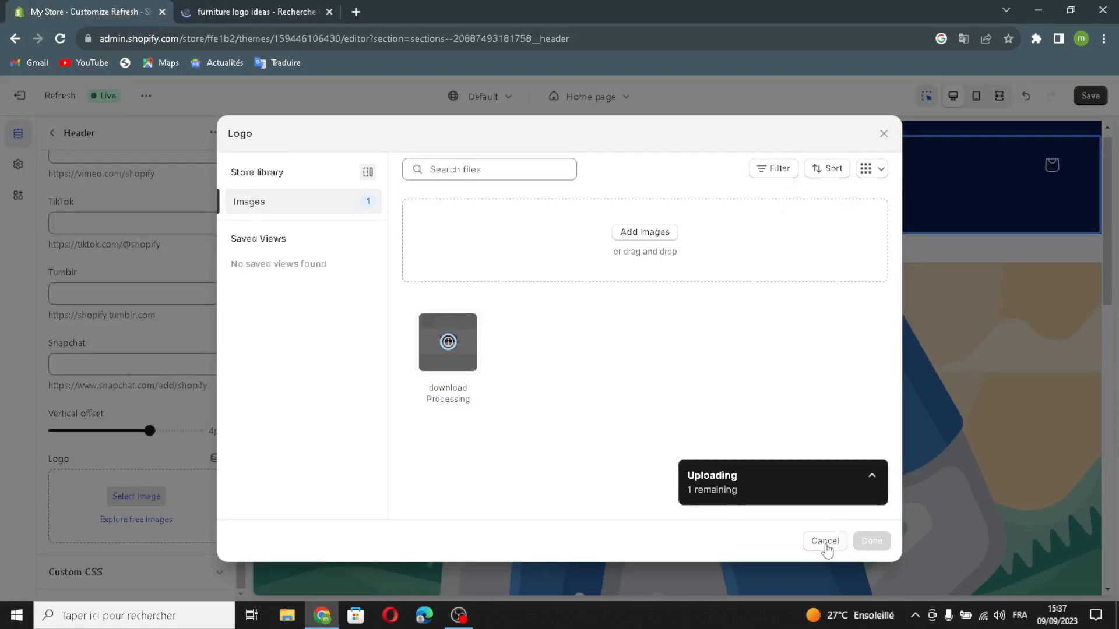
pyautogui.click(825, 541)
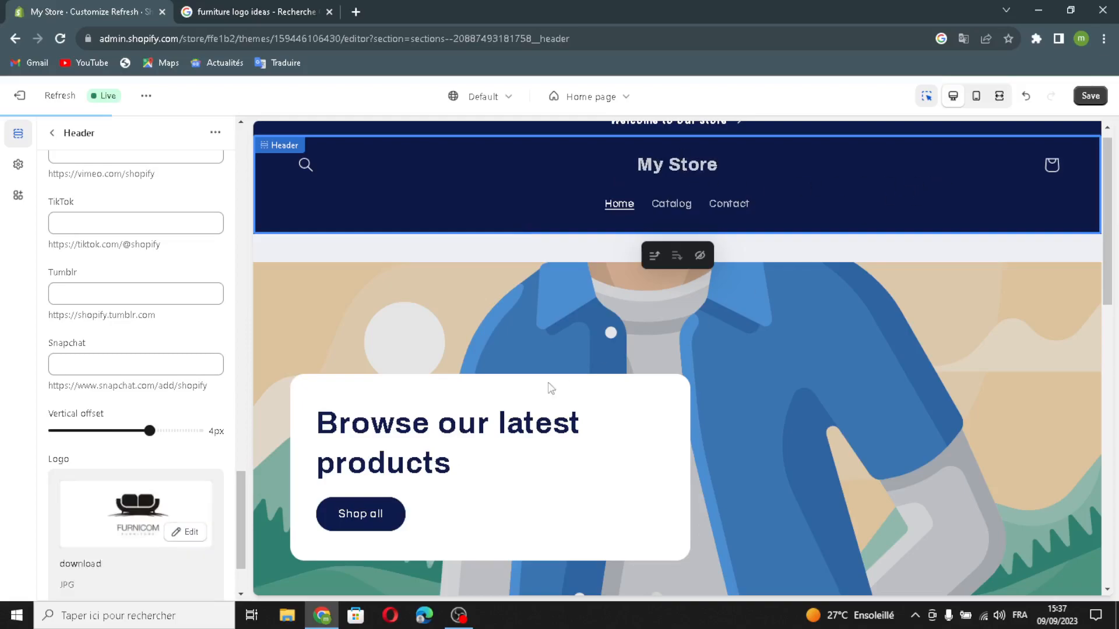
pyautogui.scroll(-1, 160, 499)
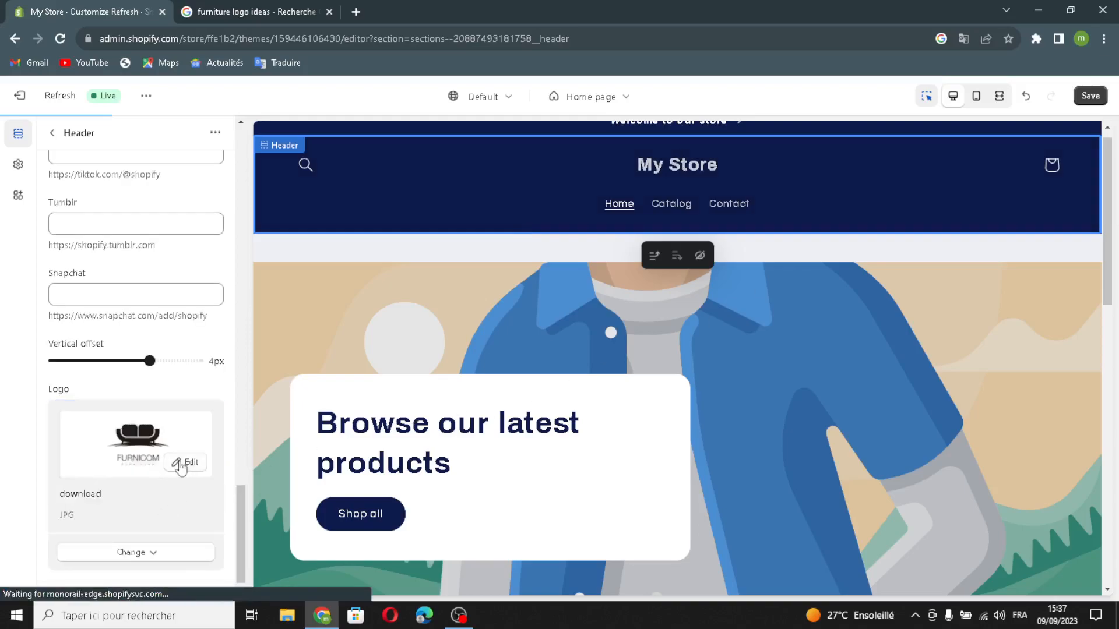
pyautogui.click(145, 552)
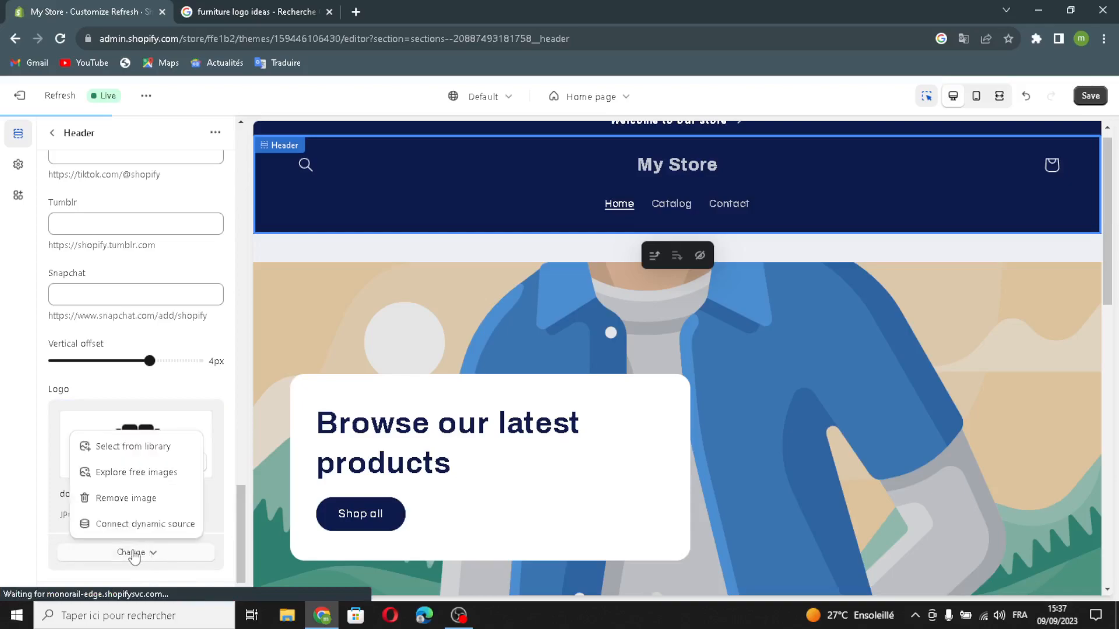
pyautogui.click(134, 554)
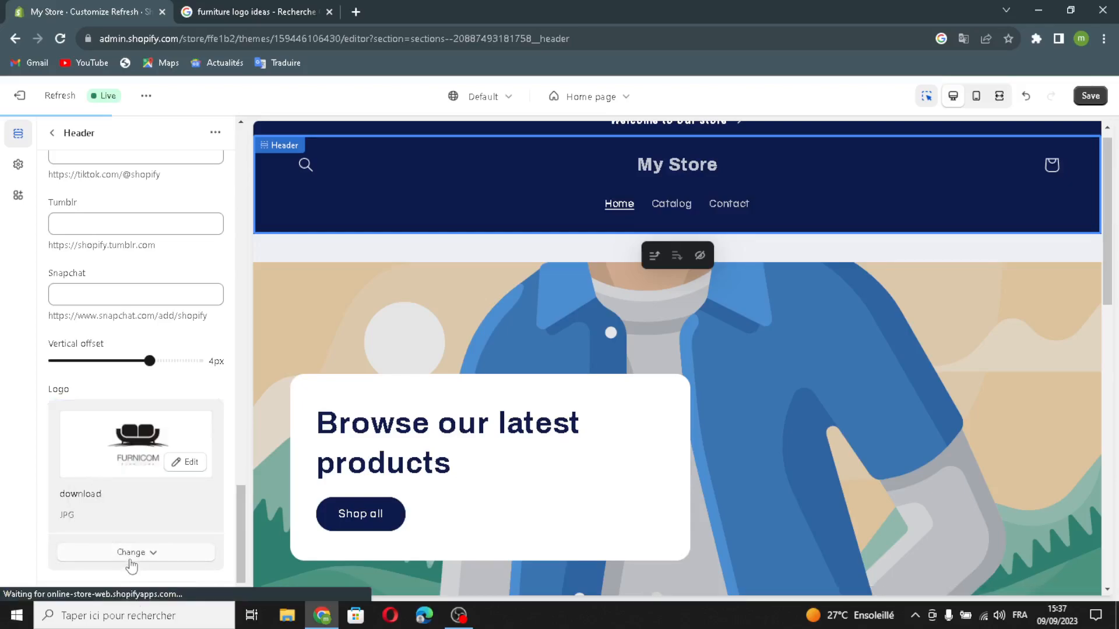
pyautogui.click(132, 566)
pyautogui.click(133, 565)
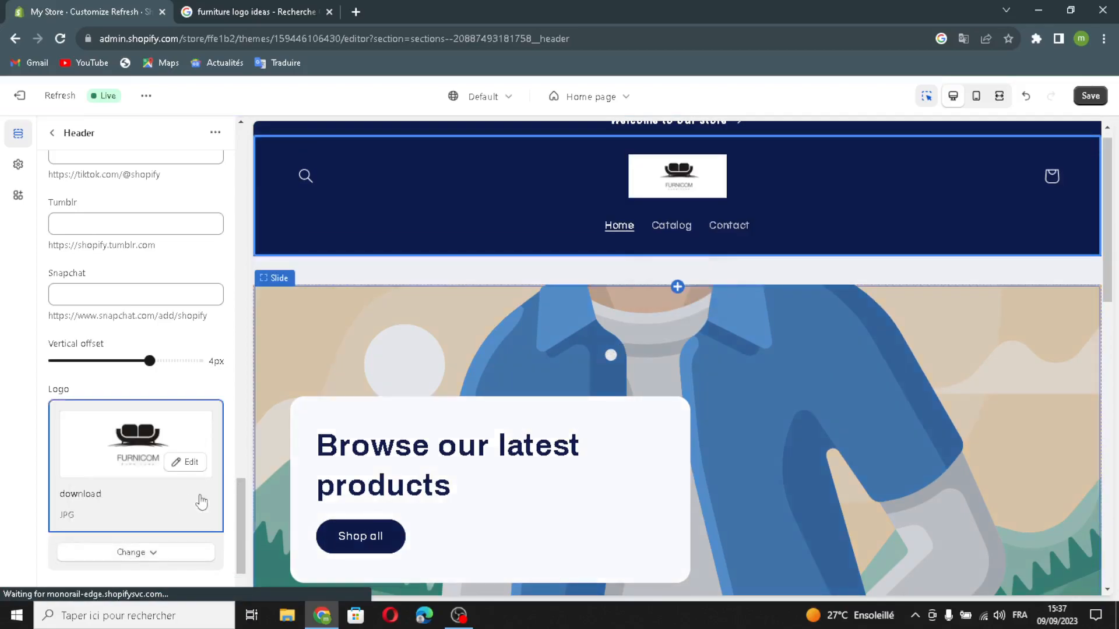
# - Set the desktop logo width to 170px and return to the home page's section list
pyautogui.scroll(-1, 192, 512)
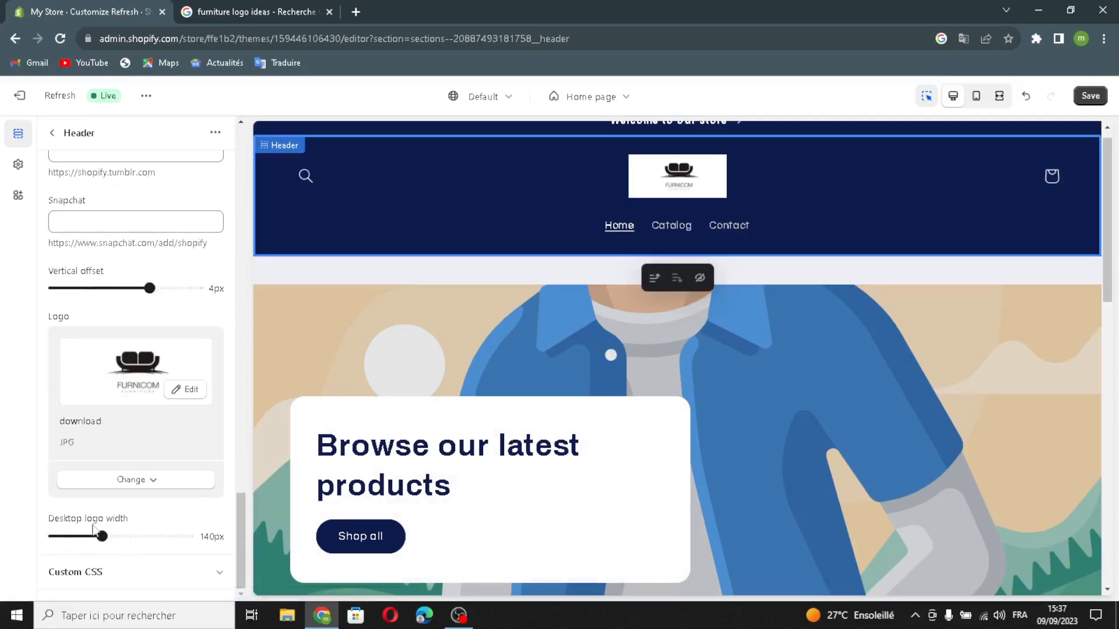
pyautogui.moveTo(111, 539); pyautogui.dragTo(126, 537)
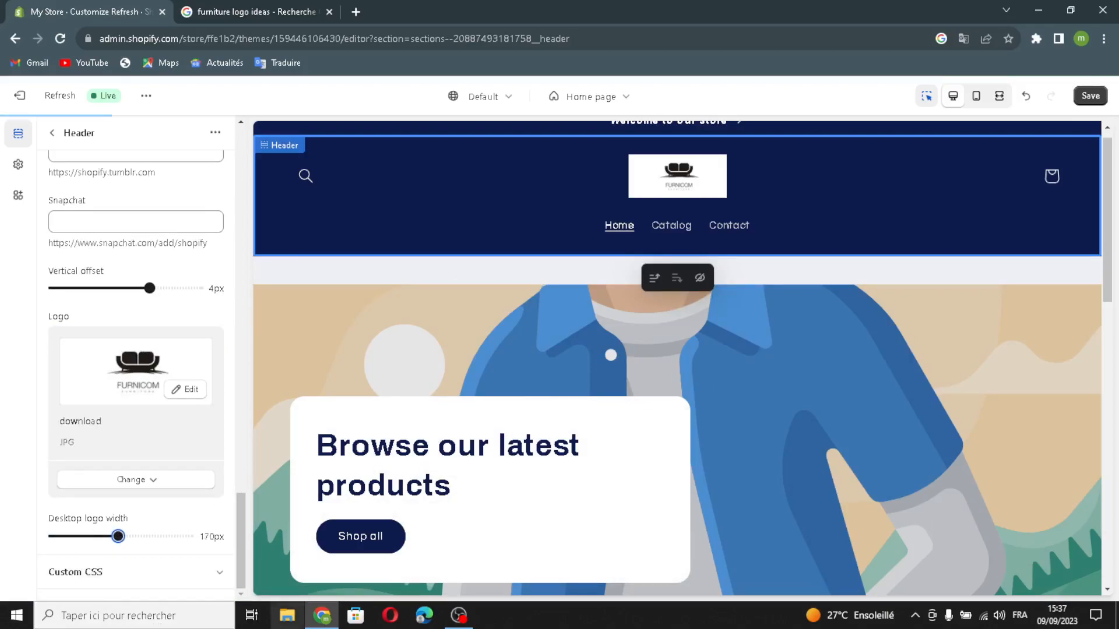
pyautogui.click(52, 133)
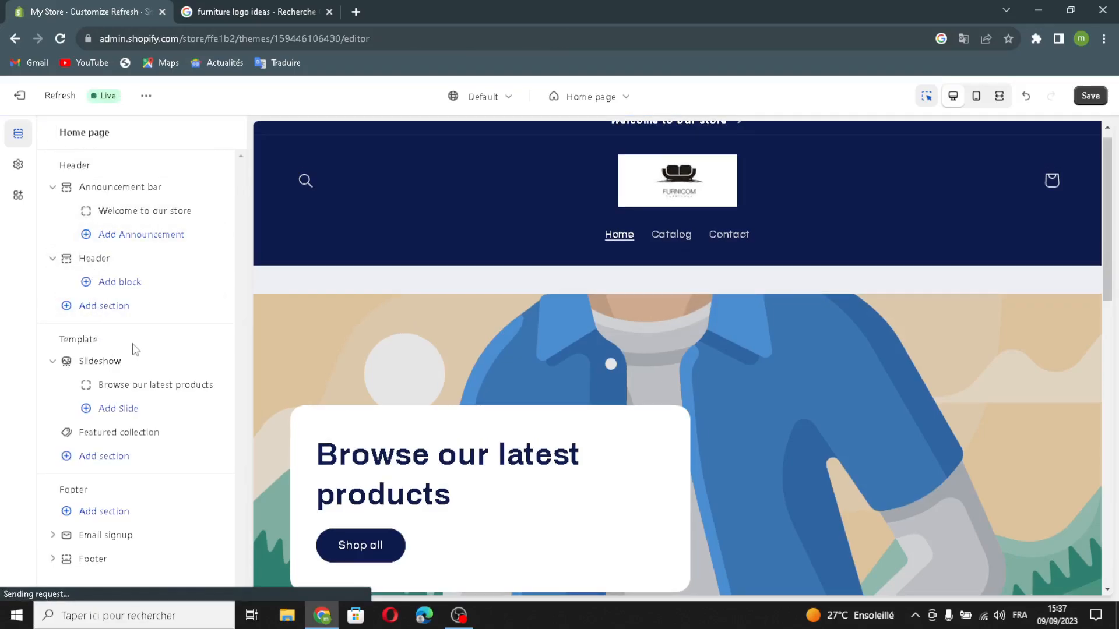
pyautogui.moveTo(87, 362)
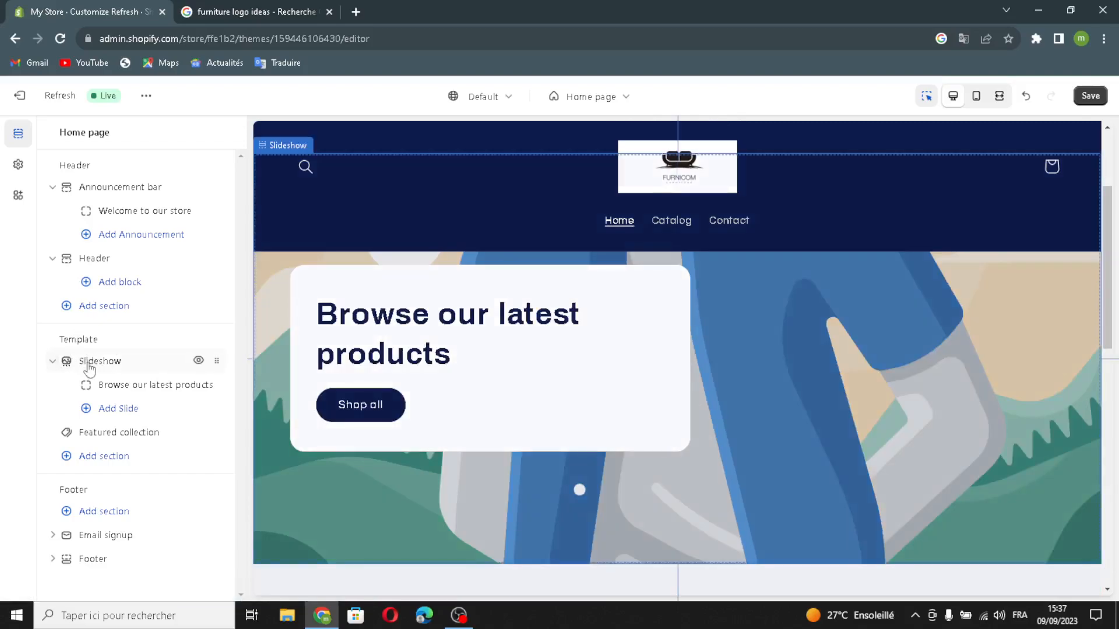
# - Open the home page's Slideshow section and set its layout to Grid and its slide height to Large
pyautogui.click(117, 362)
pyautogui.click(125, 192)
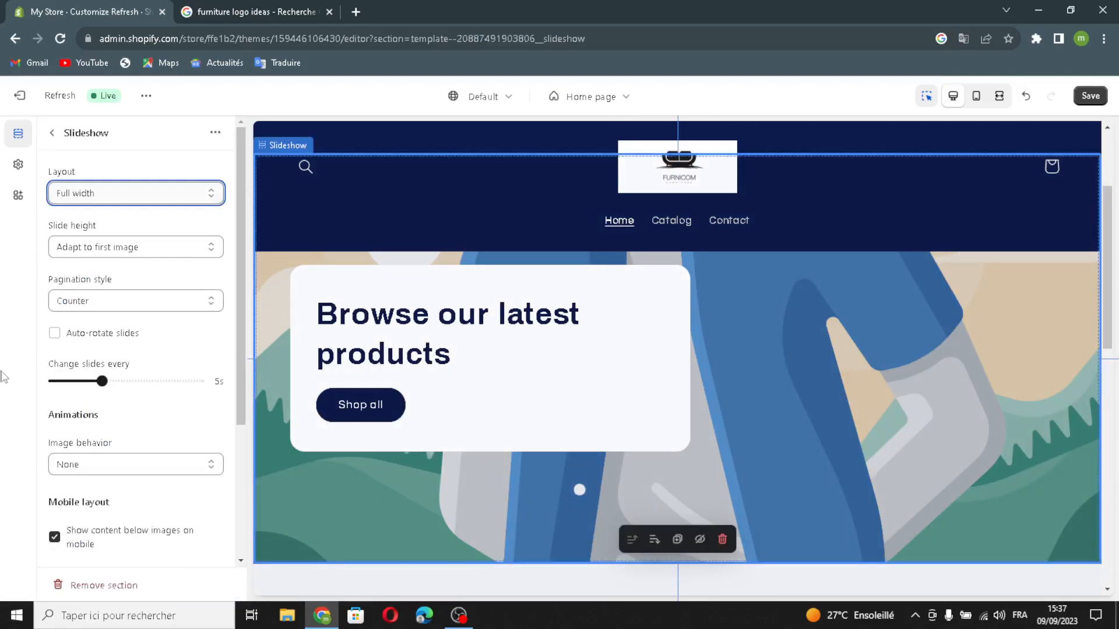
pyautogui.click(73, 223)
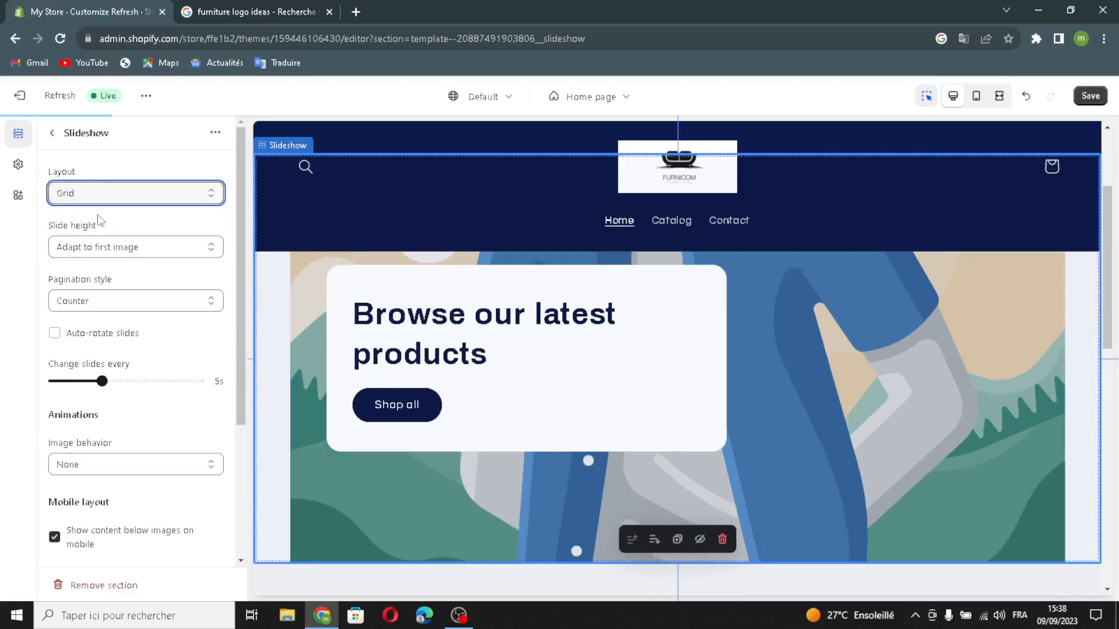
pyautogui.click(103, 243)
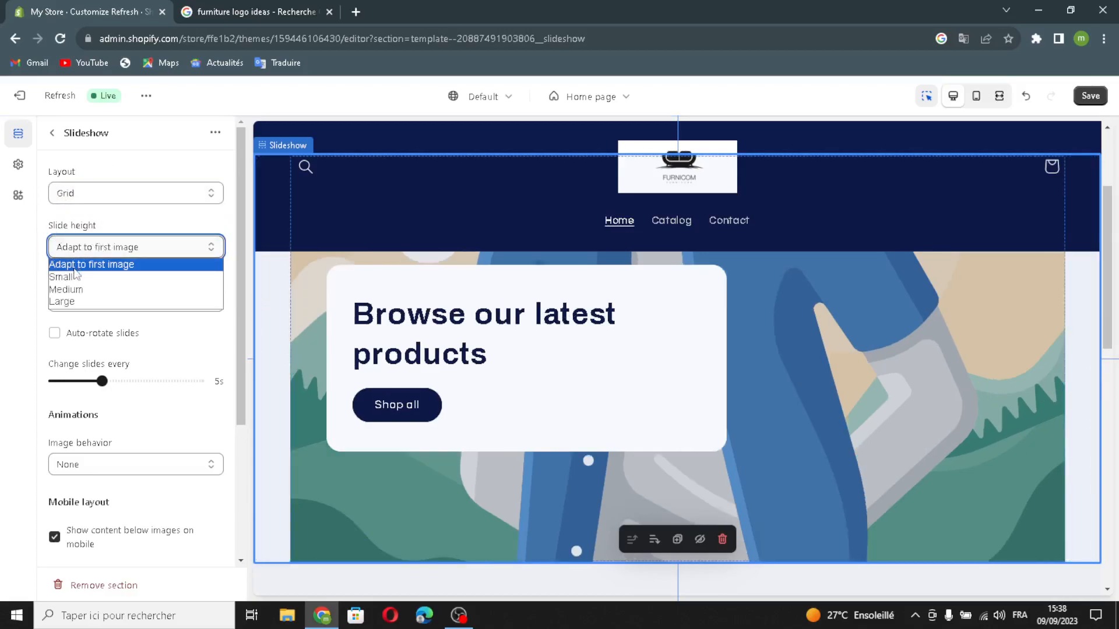
pyautogui.click(71, 302)
# - Set the slideshow's pagination style to Numbers and turn on auto-rotation of the slides
pyautogui.click(128, 301)
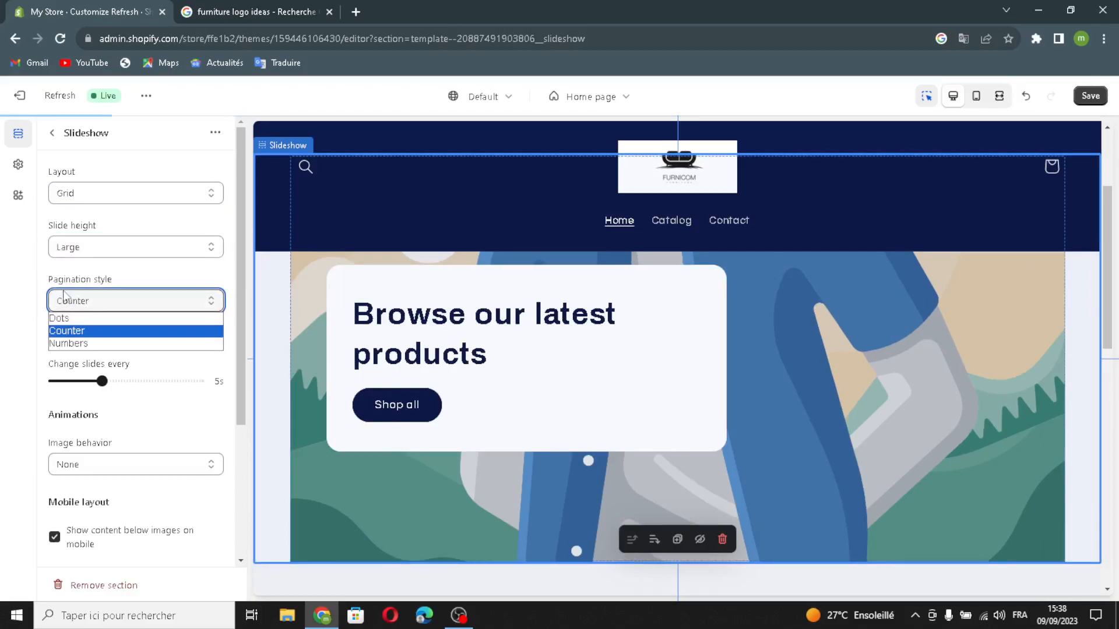
pyautogui.click(110, 343)
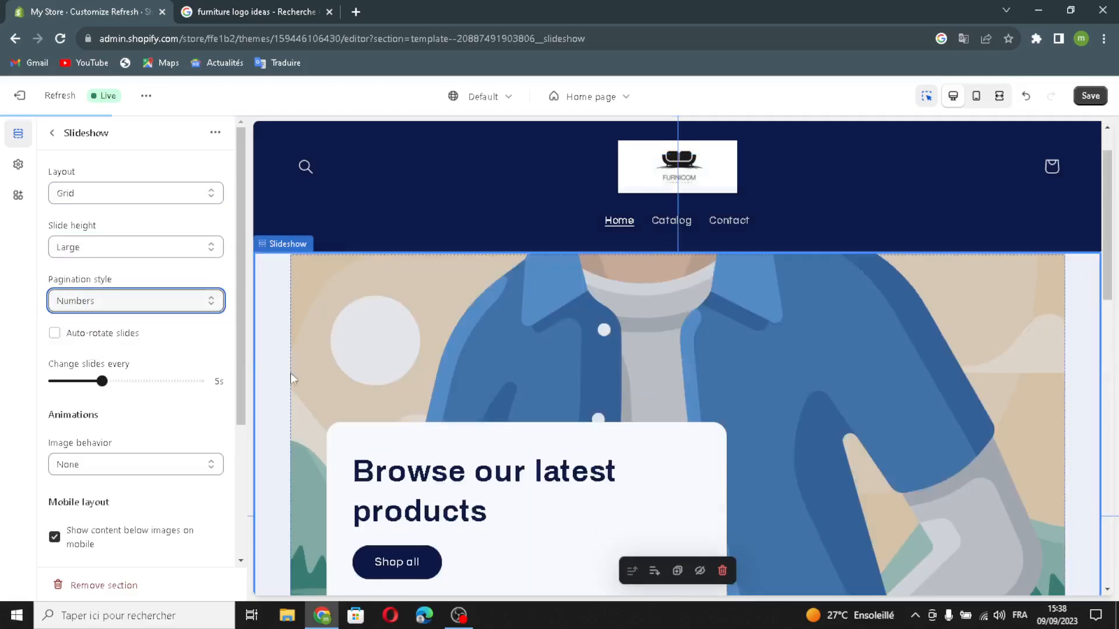
pyautogui.click(56, 333)
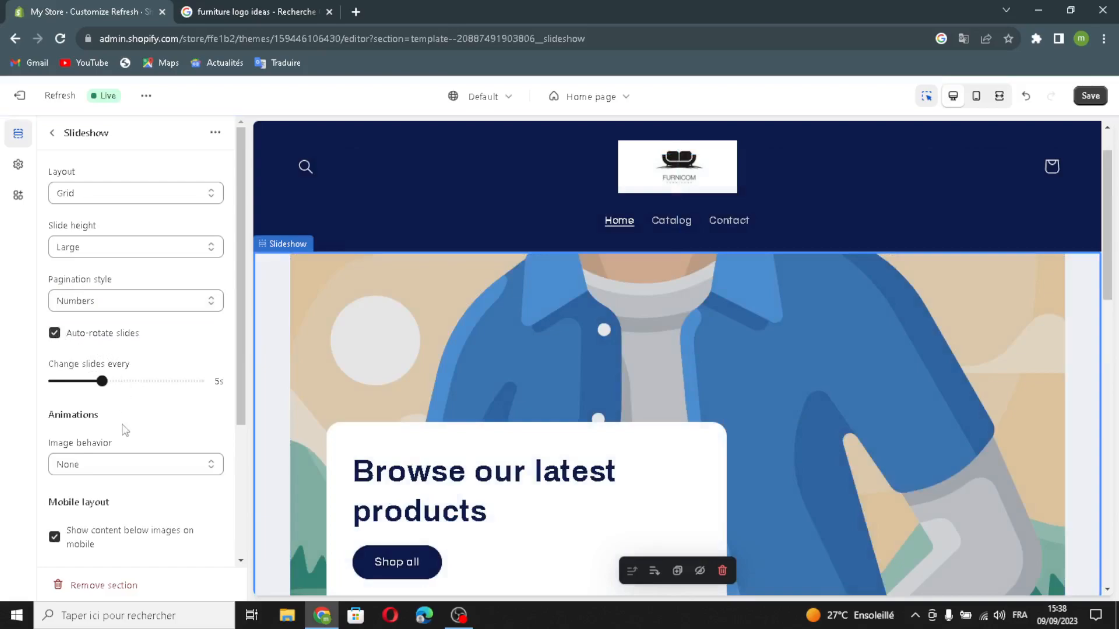
# - Expand the slideshow's theme settings and toggle Reveal sections on scroll off and back on
pyautogui.scroll(-3, 110, 462)
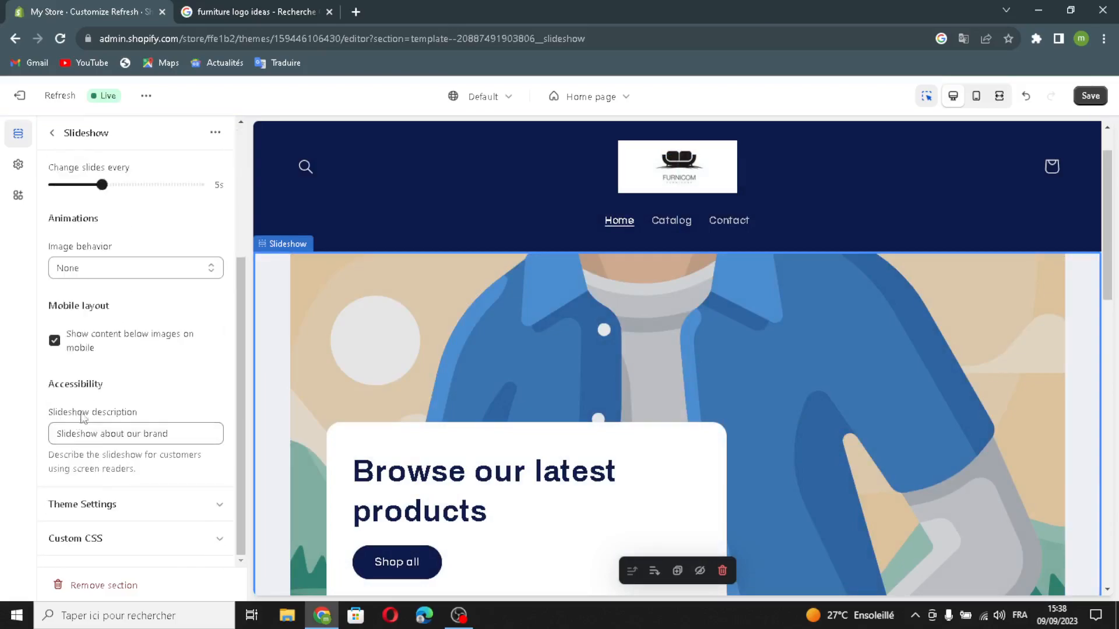
pyautogui.click(119, 505)
pyautogui.click(55, 500)
pyautogui.click(56, 500)
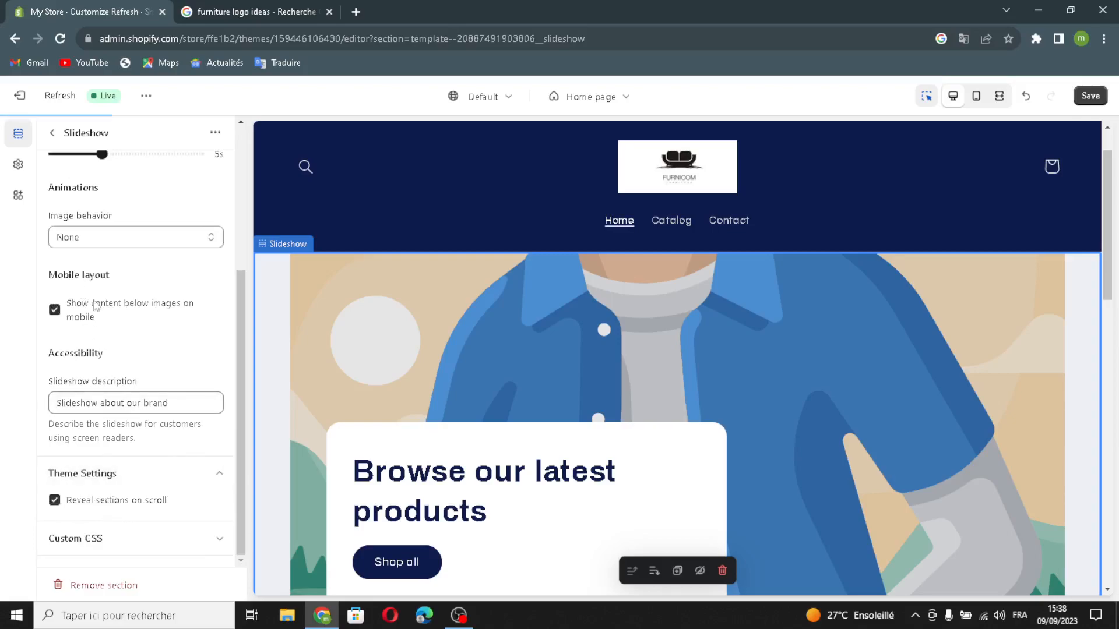
pyautogui.scroll(4, 132, 365)
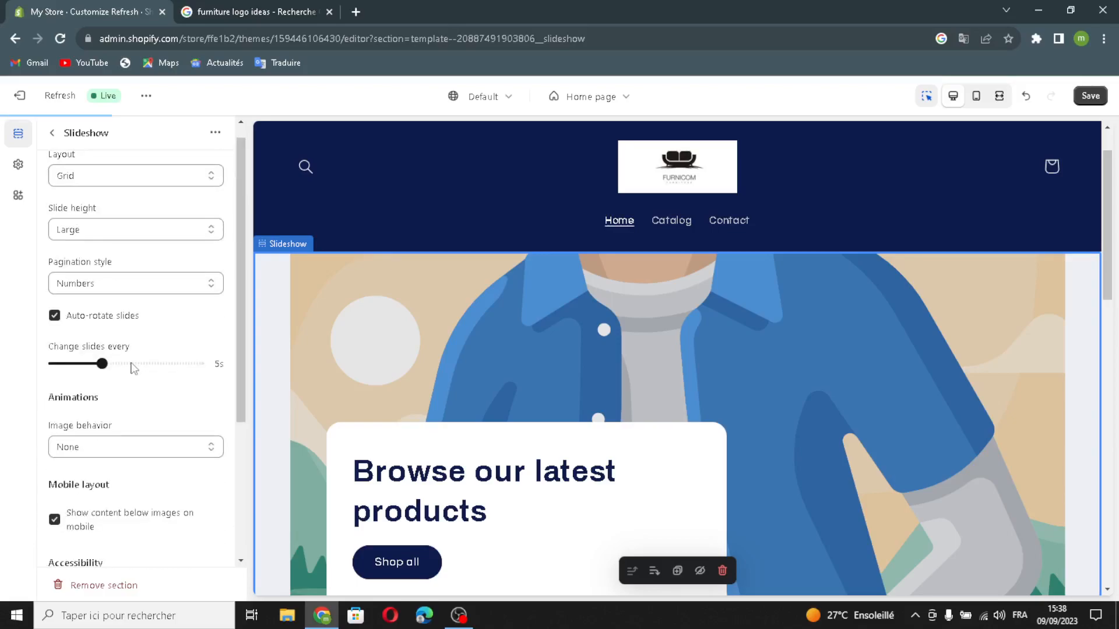
# - Replace the heading of the slide "Browse our latest products" with the suggestion "Upgrade Your Space with Quality Furniture.", generated from the description "furniture"
pyautogui.click(52, 136)
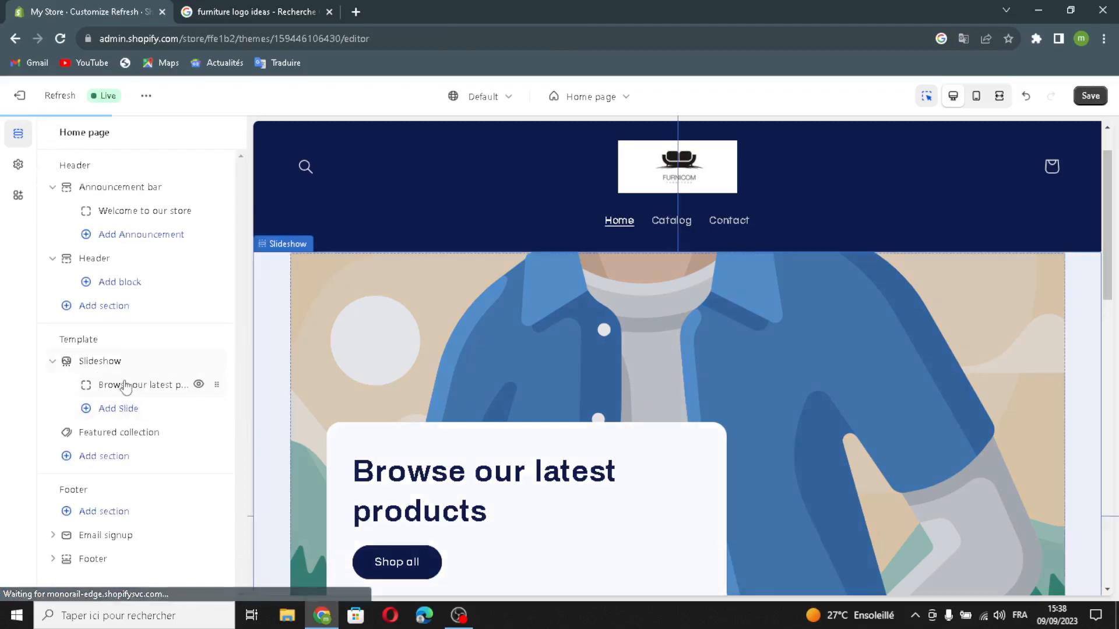
pyautogui.click(129, 384)
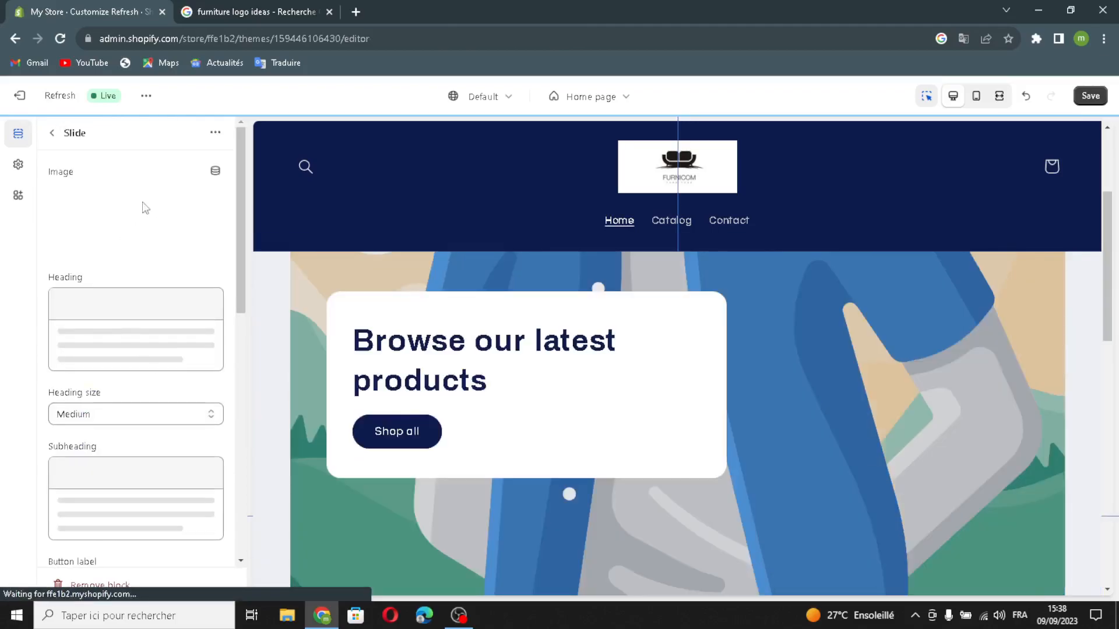
pyautogui.click(52, 133)
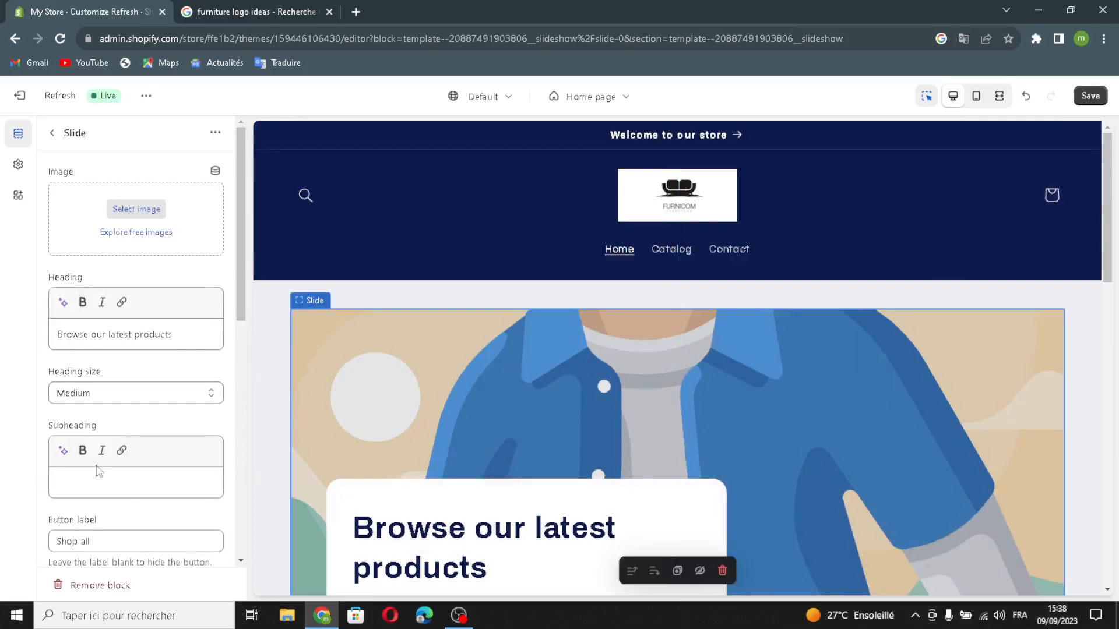
pyautogui.moveTo(186, 330)
pyautogui.mouseDown()
pyautogui.moveTo(56, 336)
pyautogui.moveTo(170, 343)
pyautogui.mouseUp()
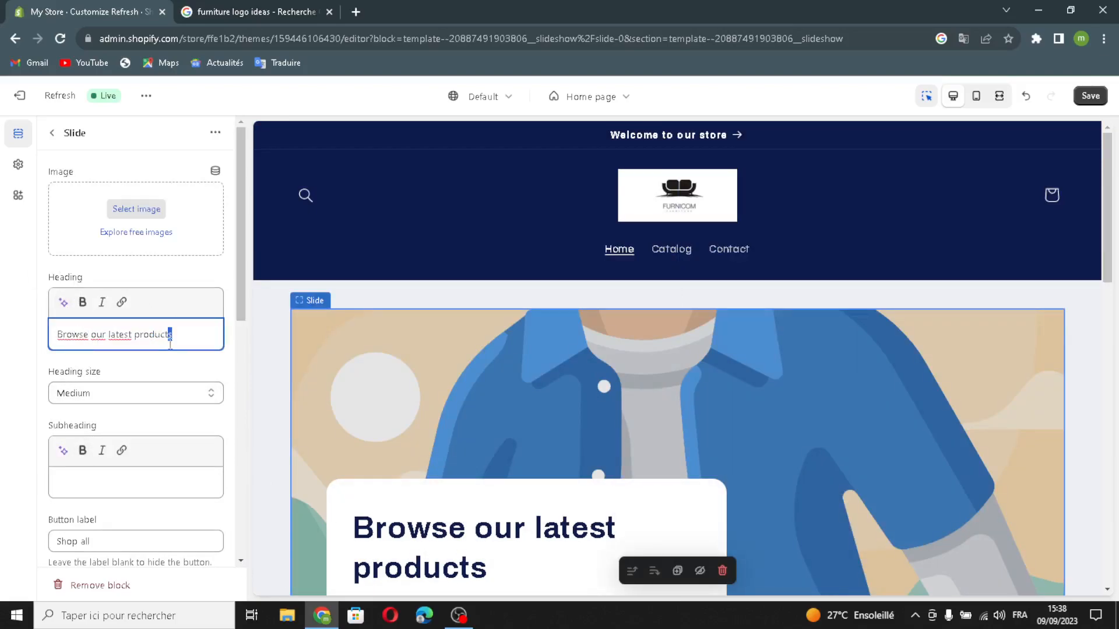
pyautogui.click(62, 302)
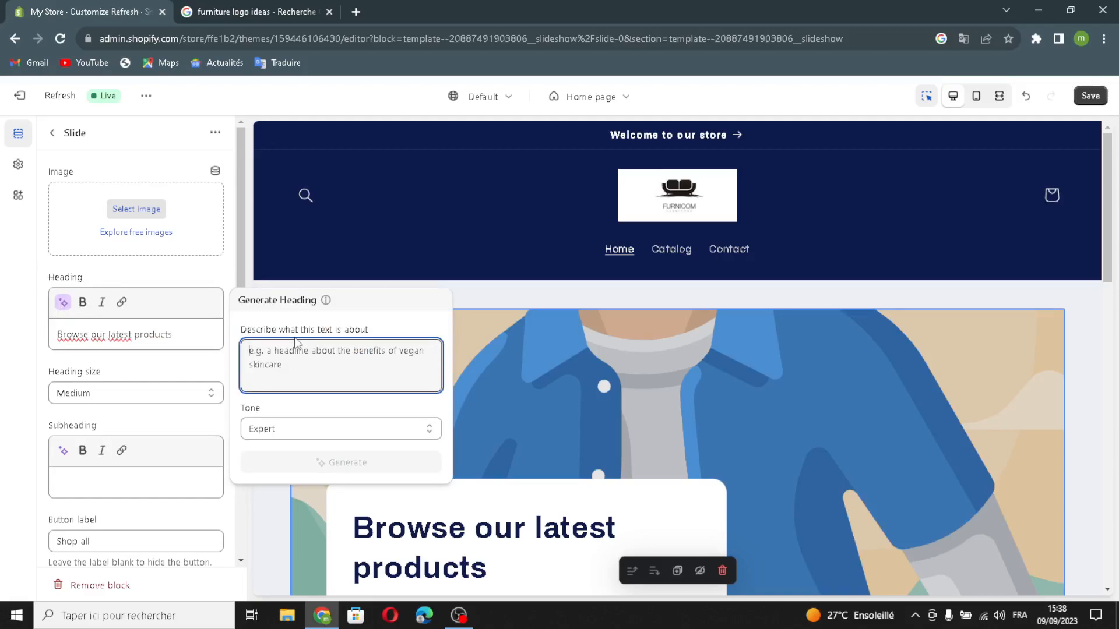
pyautogui.write('furniture')
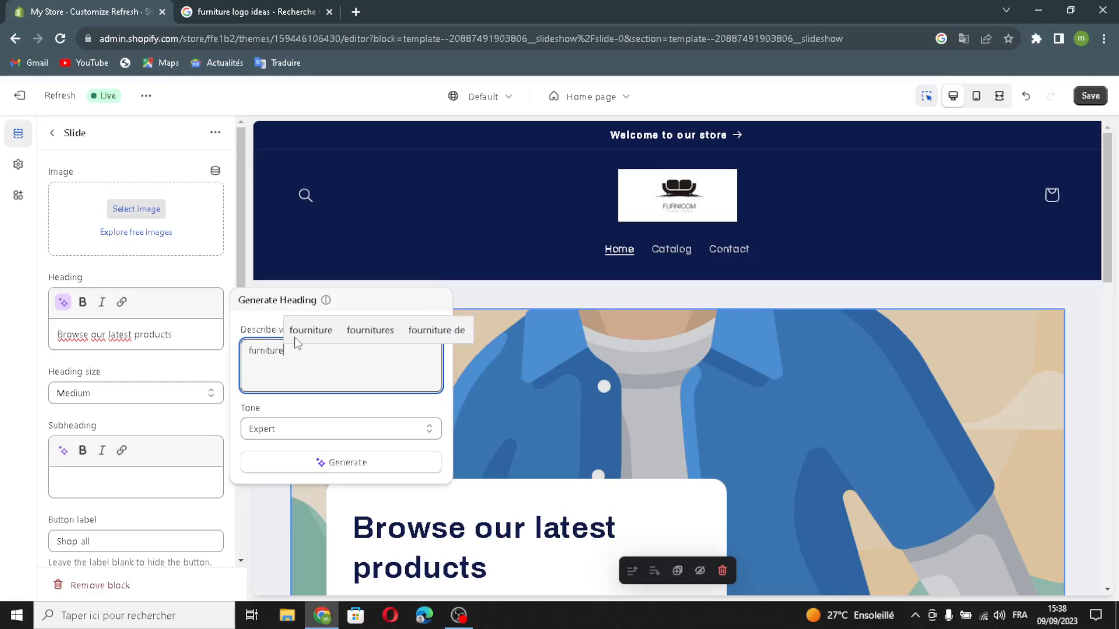
pyautogui.click(394, 466)
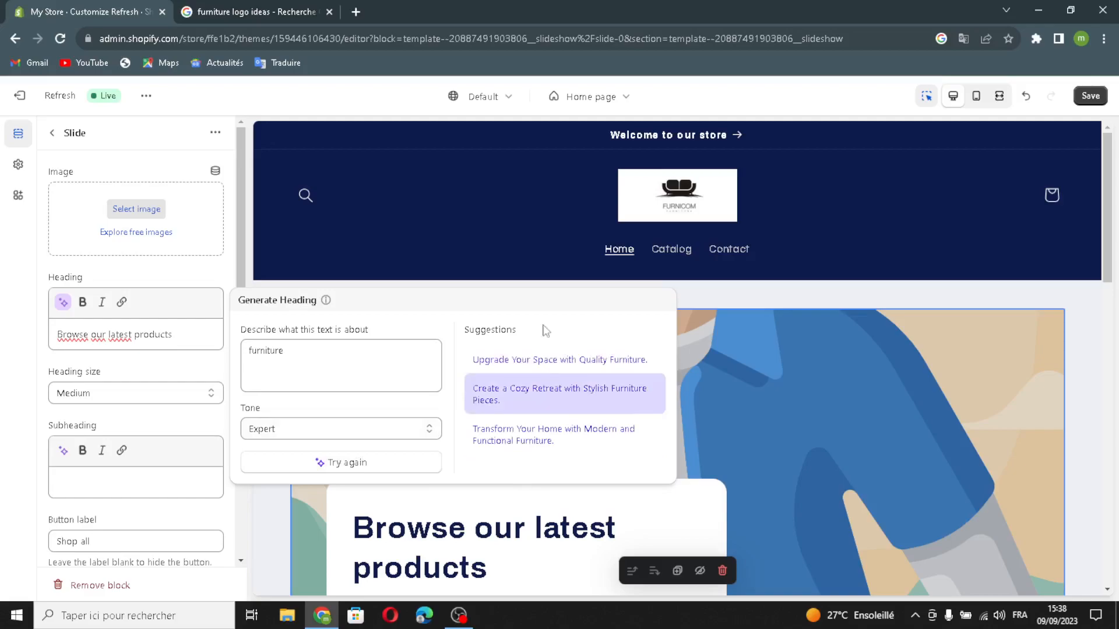
pyautogui.click(501, 373)
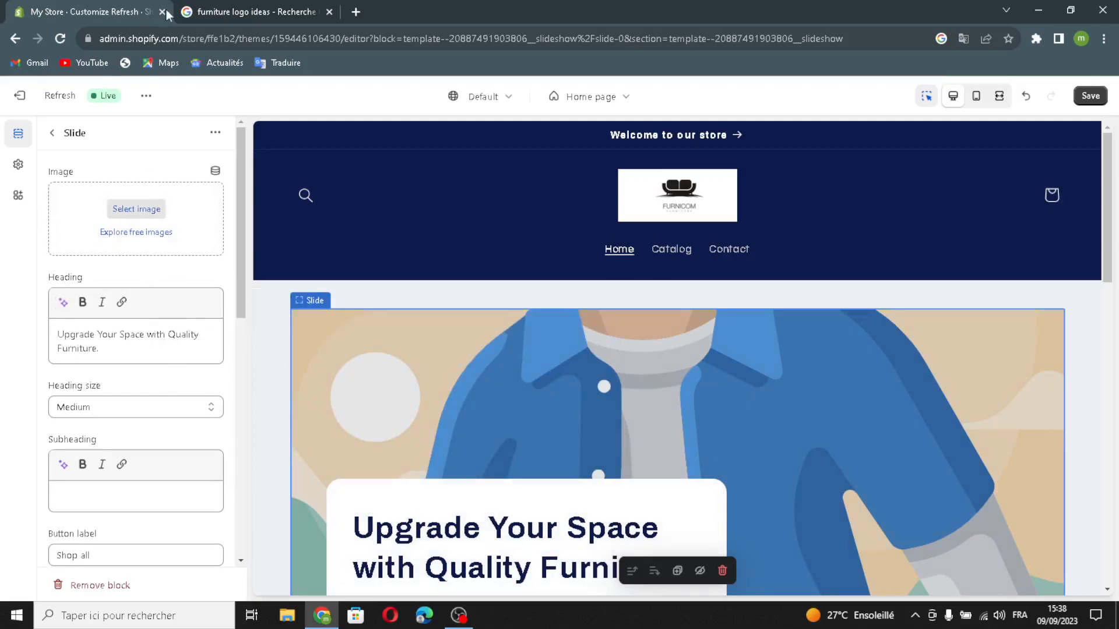
# - Open the slide's image selection, then switch to the Google browser tab and search for images of "furniture"
pyautogui.click(136, 208)
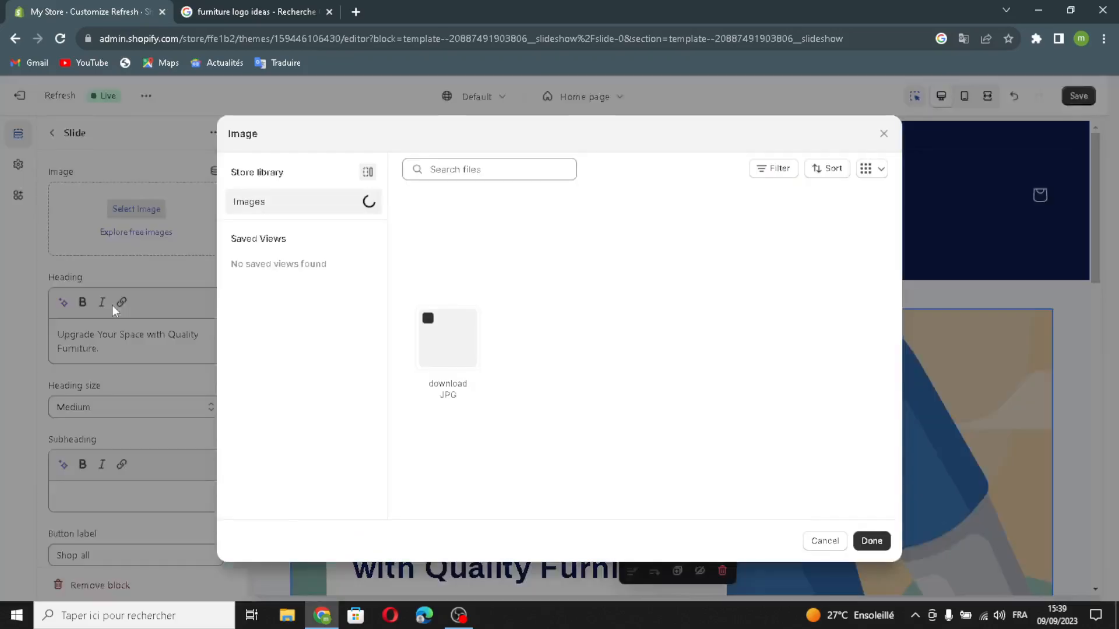
pyautogui.click(277, 9)
pyautogui.click(567, 110)
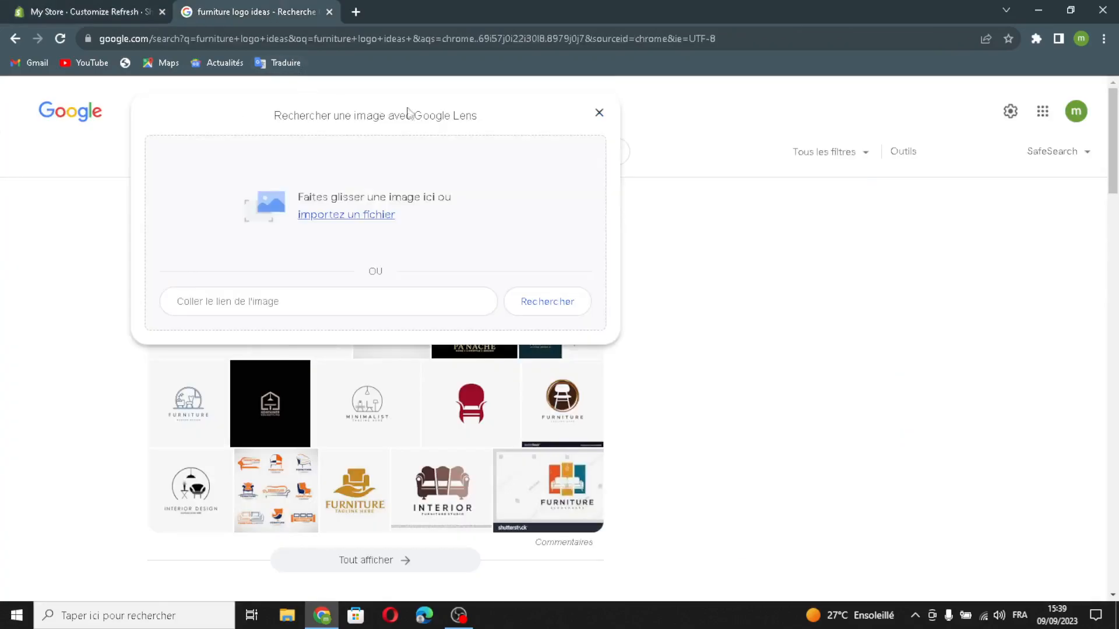
pyautogui.click(600, 111)
pyautogui.moveTo(240, 119); pyautogui.dragTo(187, 129)
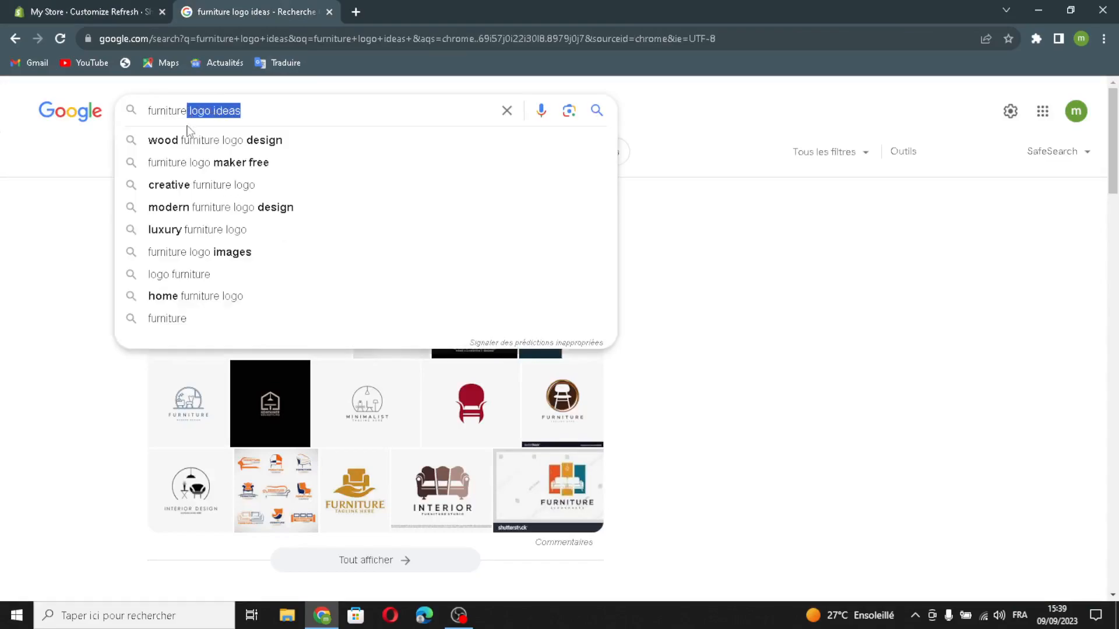
pyautogui.press('BackSpace')
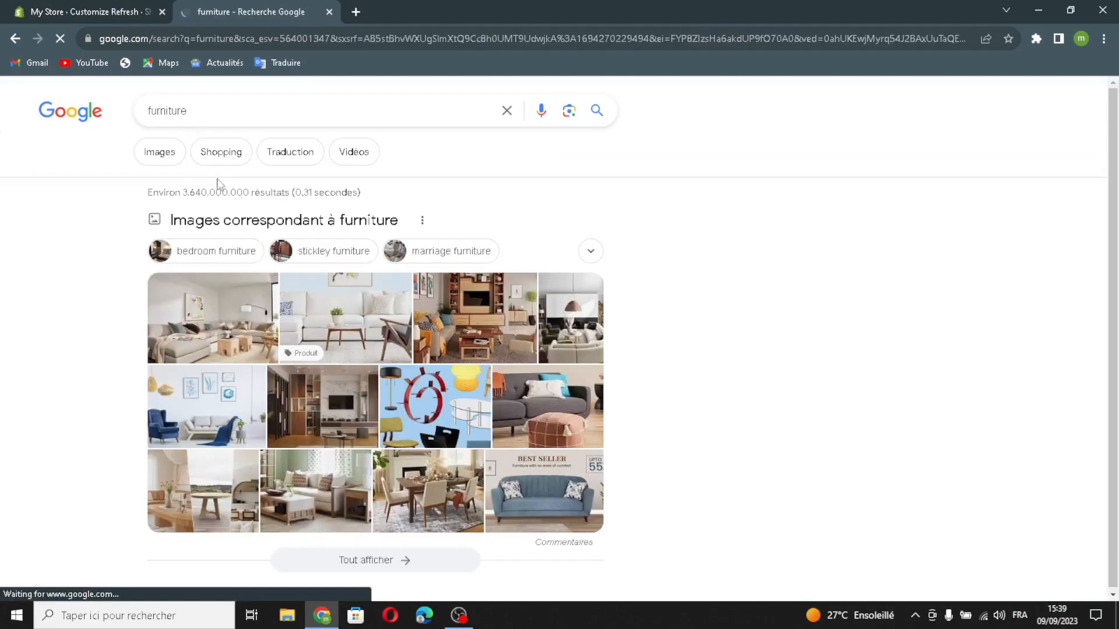
pyautogui.click(163, 156)
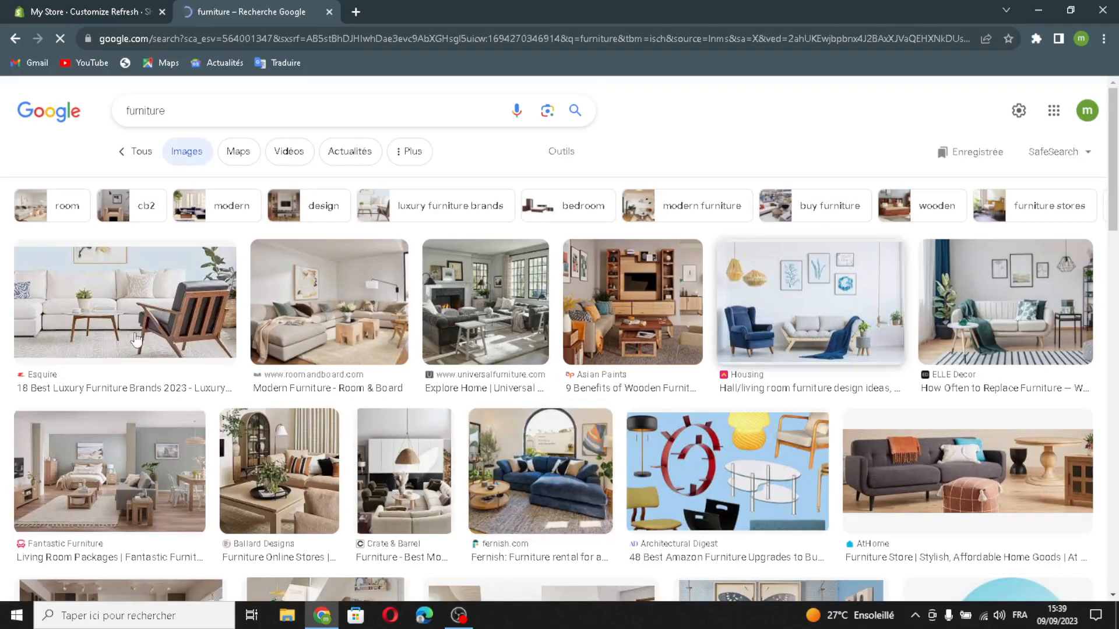
# - Upload the ELLE Decor living-room photo with the light sofa and wall posters from the image results and set it as the slide's image
pyautogui.moveTo(475, 324); pyautogui.dragTo(604, 328)
pyautogui.click(529, 355)
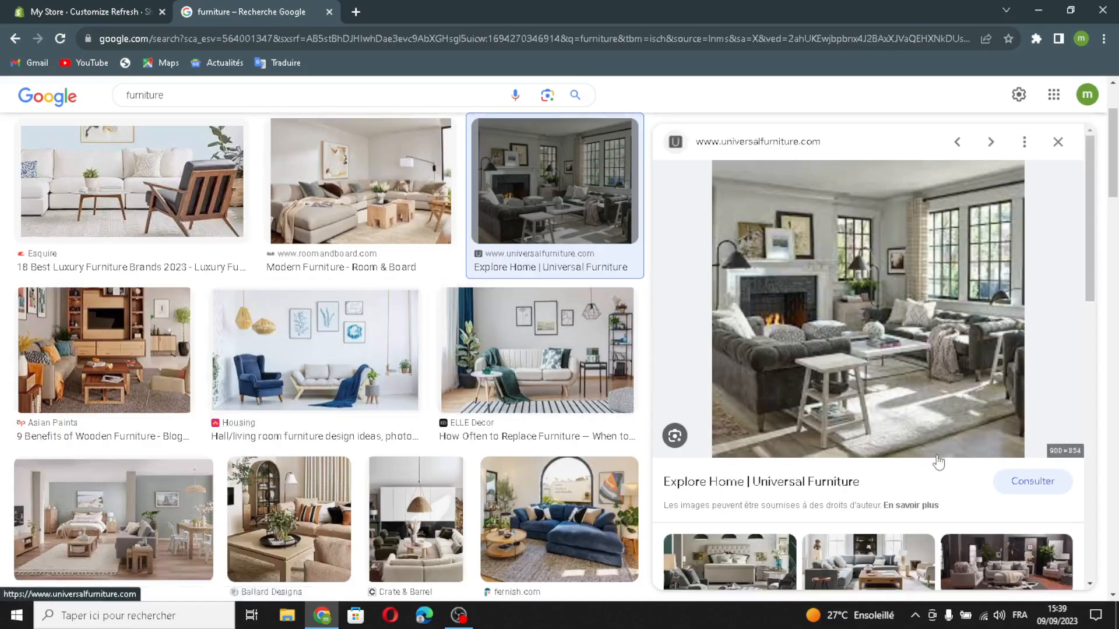
pyautogui.click(536, 349)
pyautogui.moveTo(536, 350); pyautogui.dragTo(555, 382)
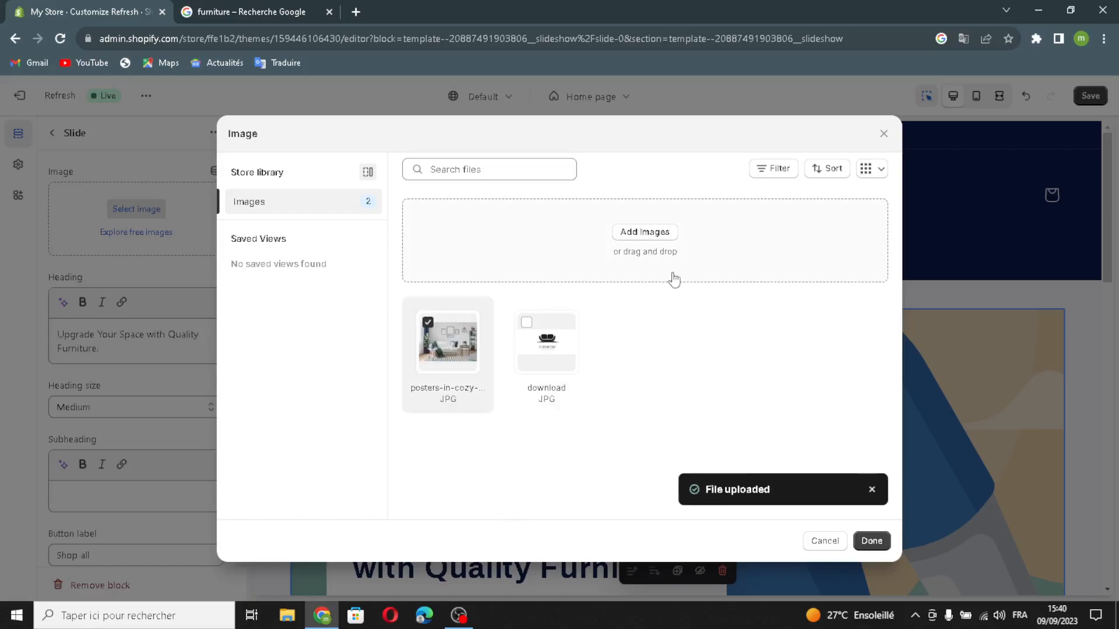
pyautogui.click(863, 541)
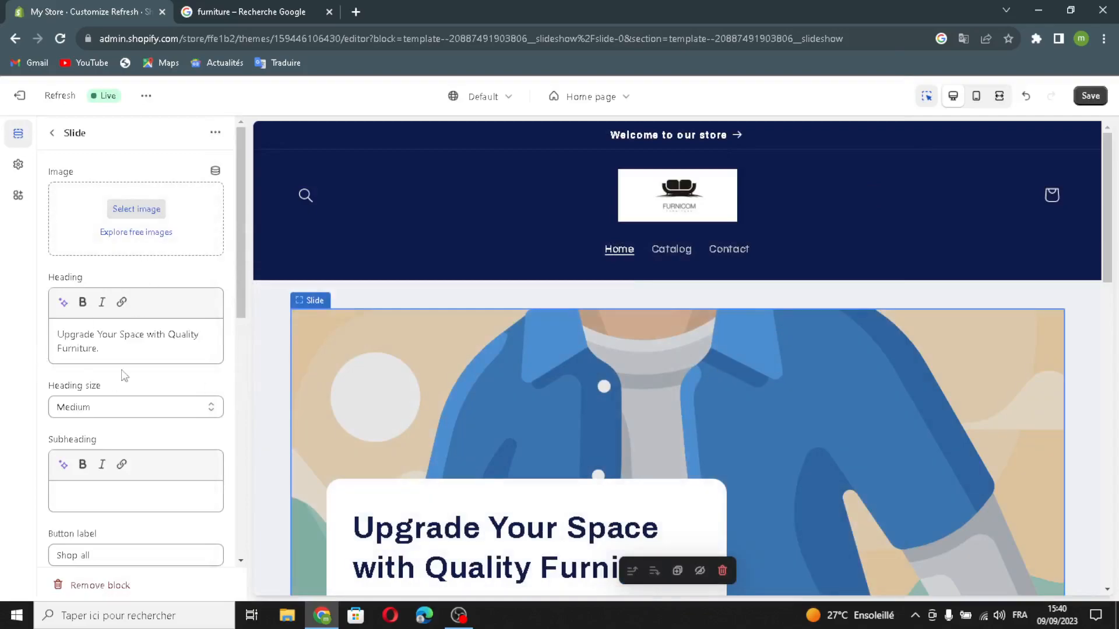
# - Review the slide's subheading and button label fields and enable the outline style for its button
pyautogui.scroll(-3, 128, 379)
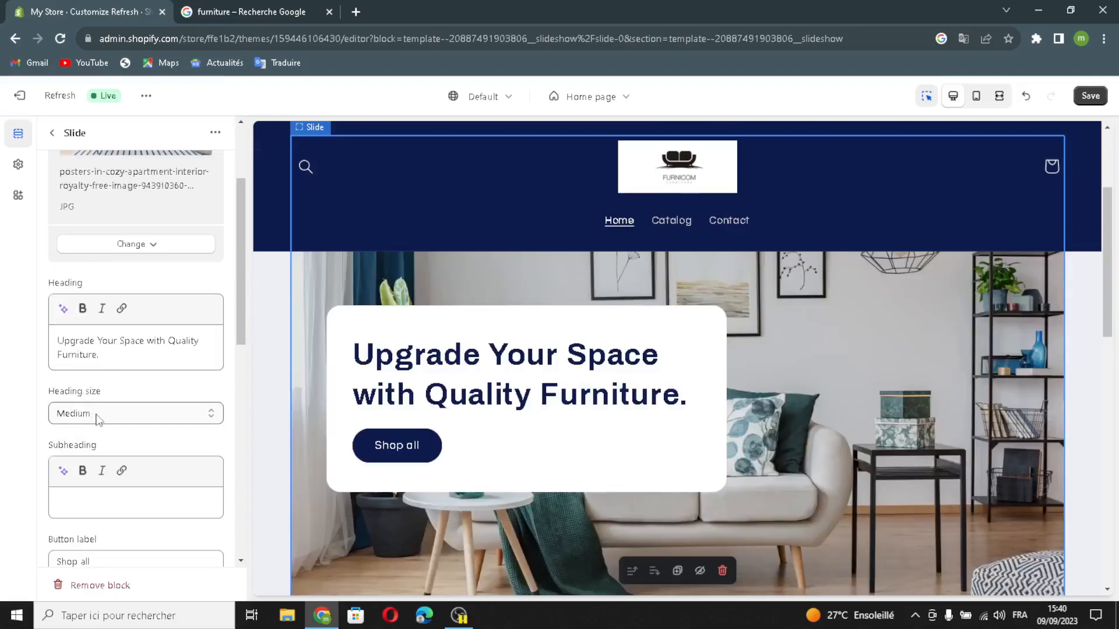
pyautogui.scroll(-1, 128, 456)
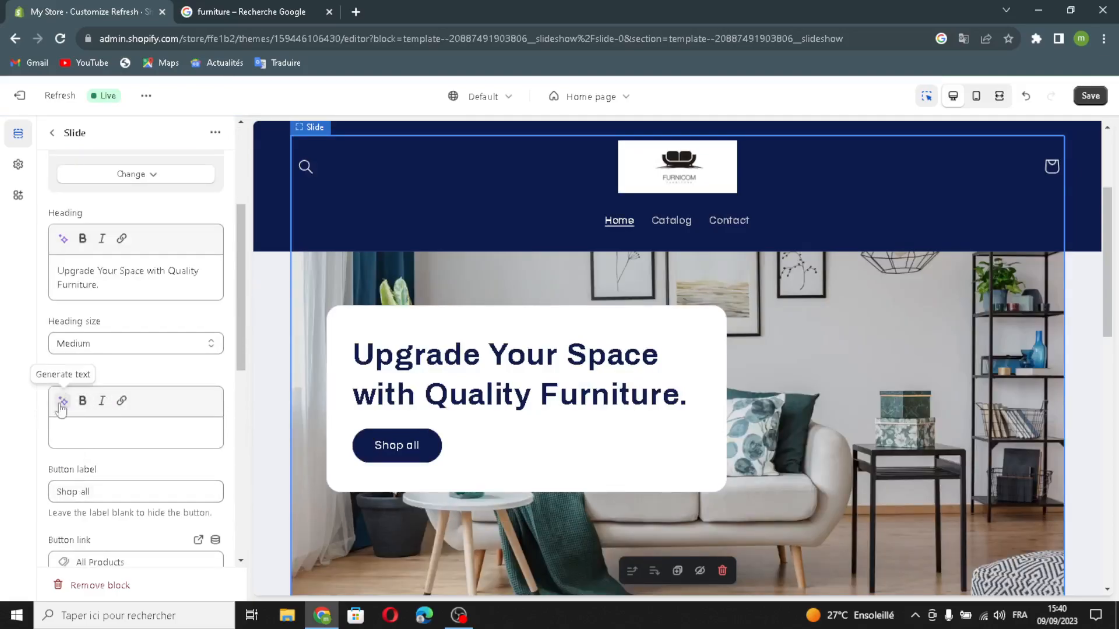
pyautogui.scroll(-2, 75, 450)
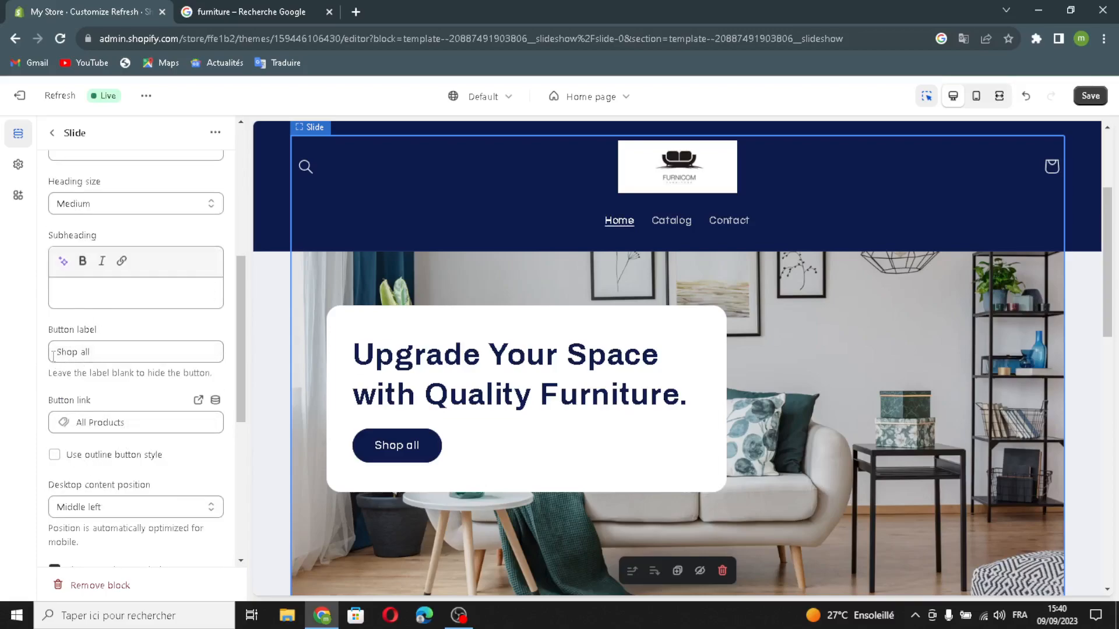
pyautogui.click(107, 350)
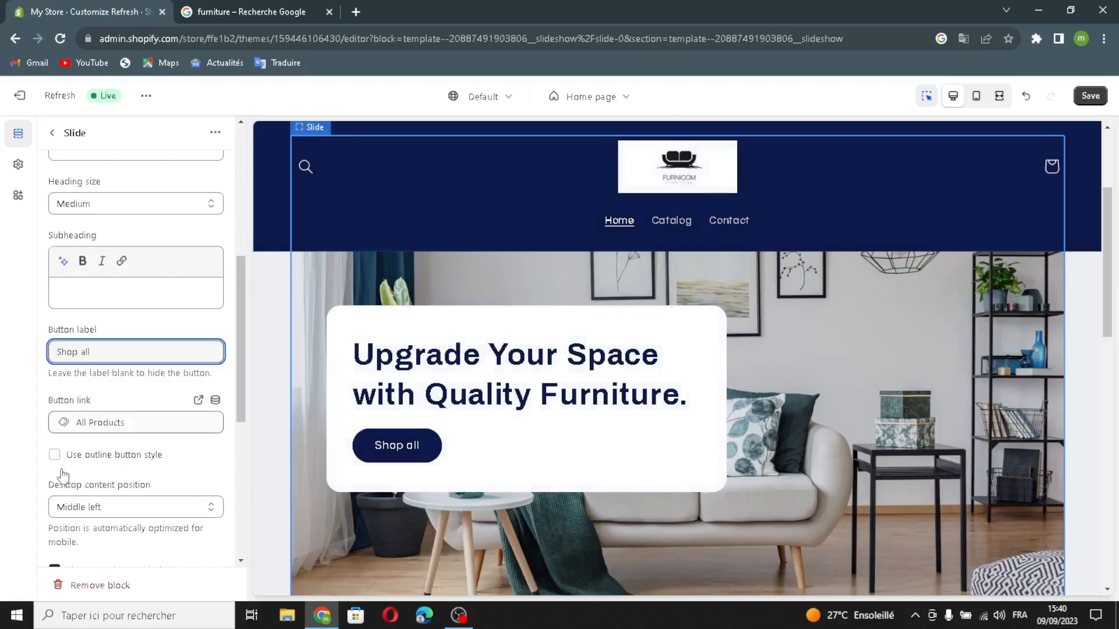
pyautogui.scroll(-2, 160, 288)
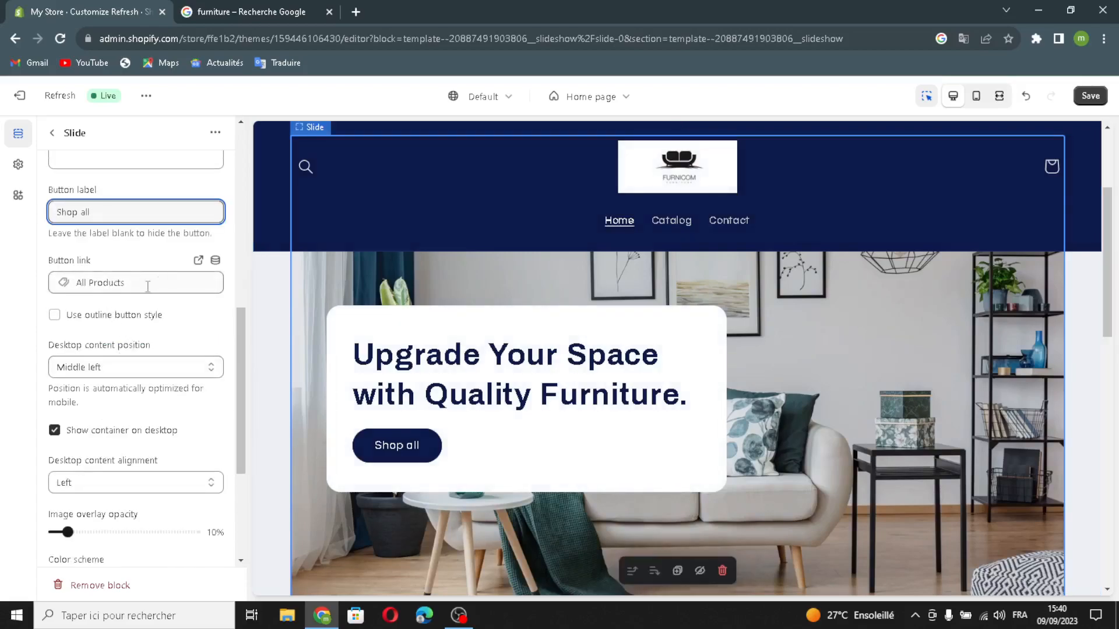
pyautogui.click(64, 316)
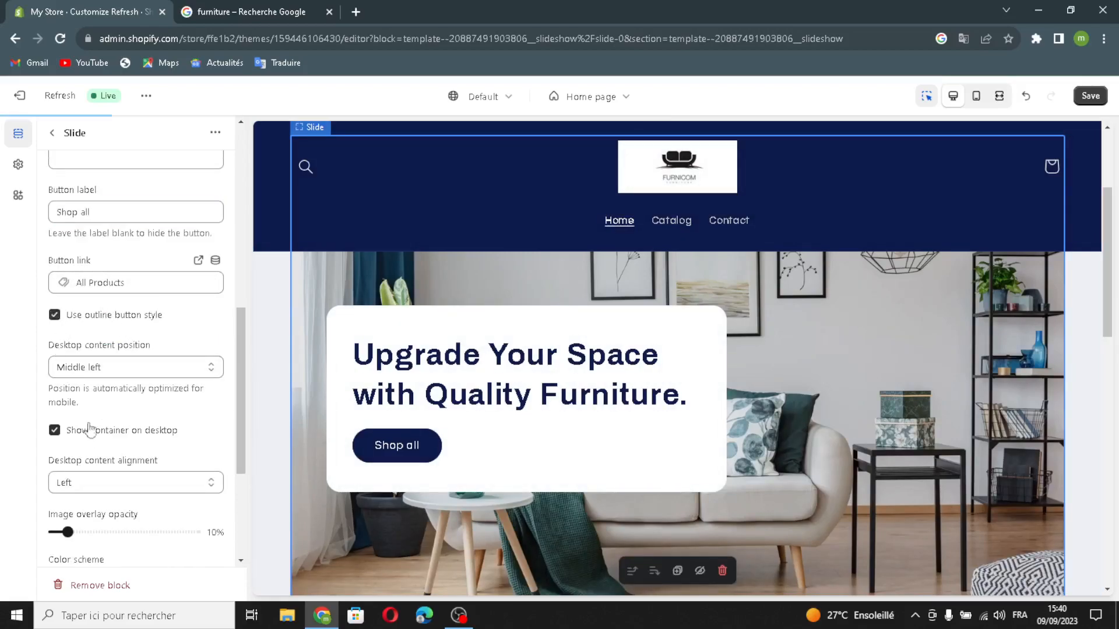
# - Change the slide's color scheme to Scheme 4
pyautogui.scroll(-2, 93, 463)
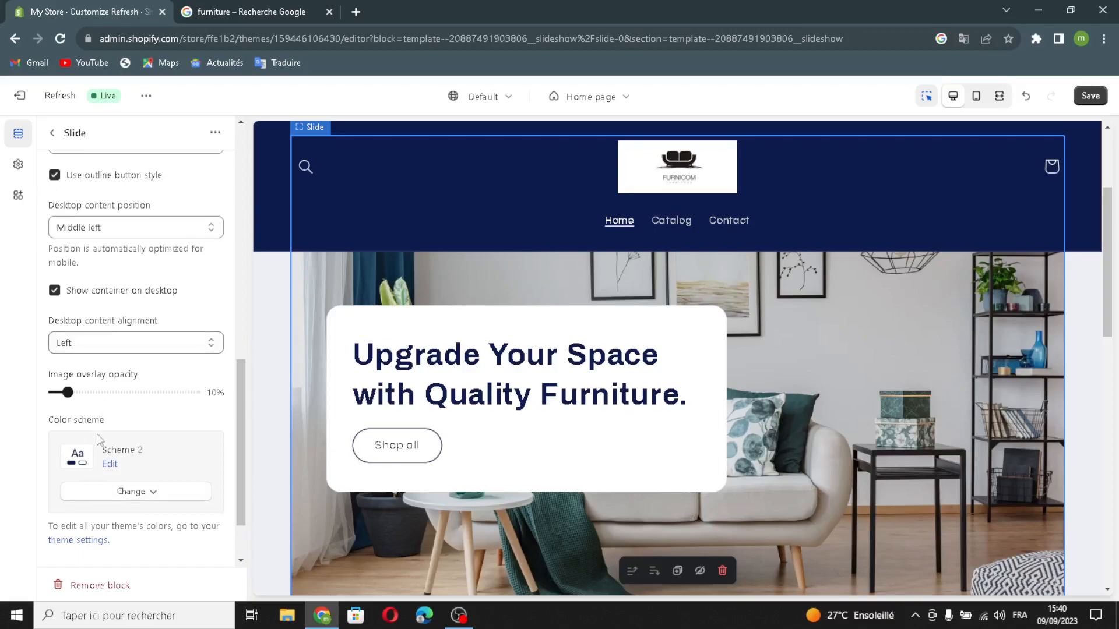
pyautogui.scroll(-1, 99, 440)
pyautogui.click(128, 415)
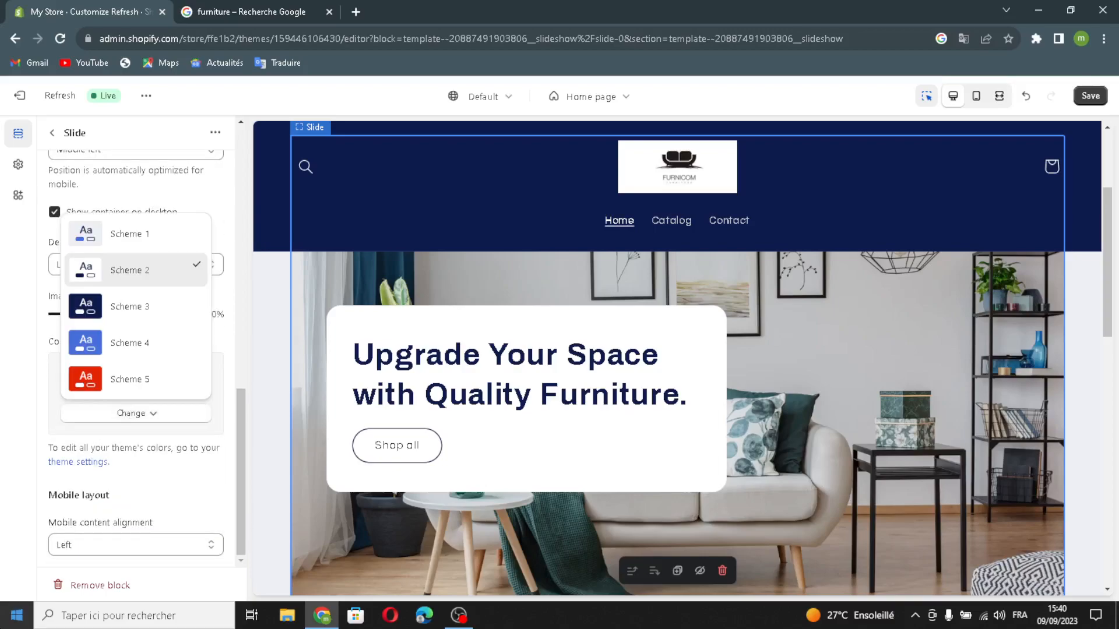
pyautogui.click(142, 343)
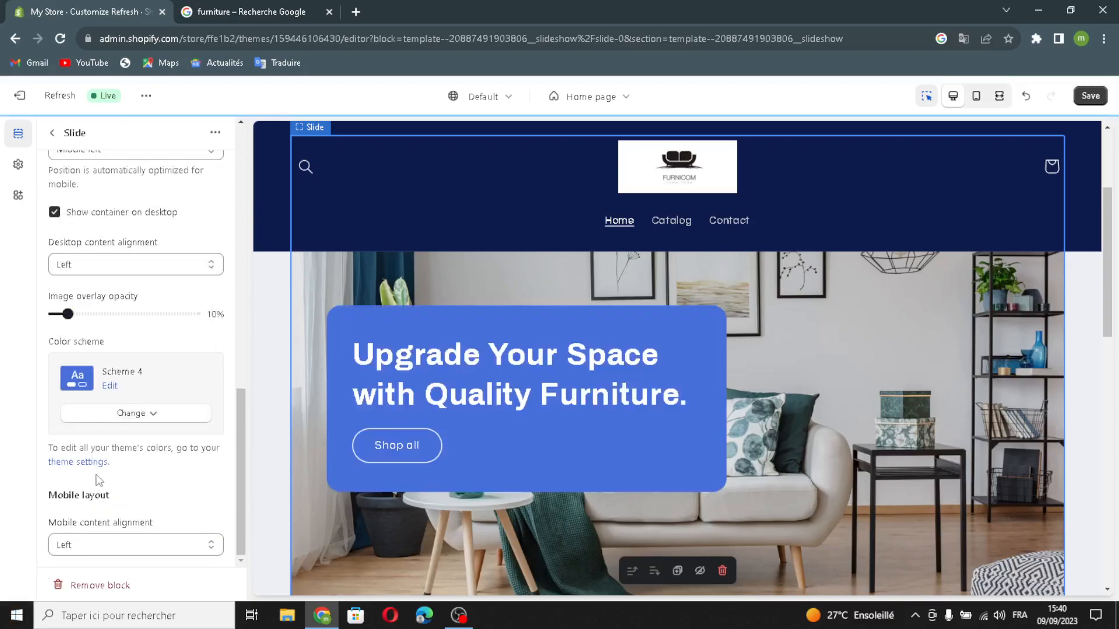
pyautogui.scroll(5, 93, 540)
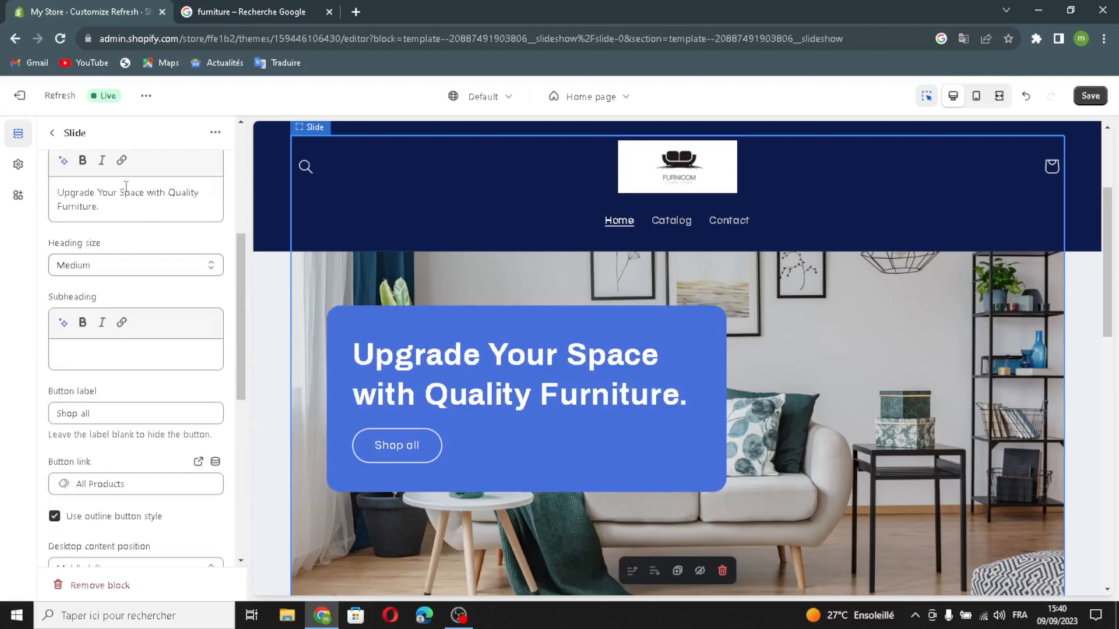
# - Generate the featured collection's heading from the prompt "furnishings" and use the suggestion "Discover the Perfect Furnishings for Your Home."
pyautogui.click(52, 133)
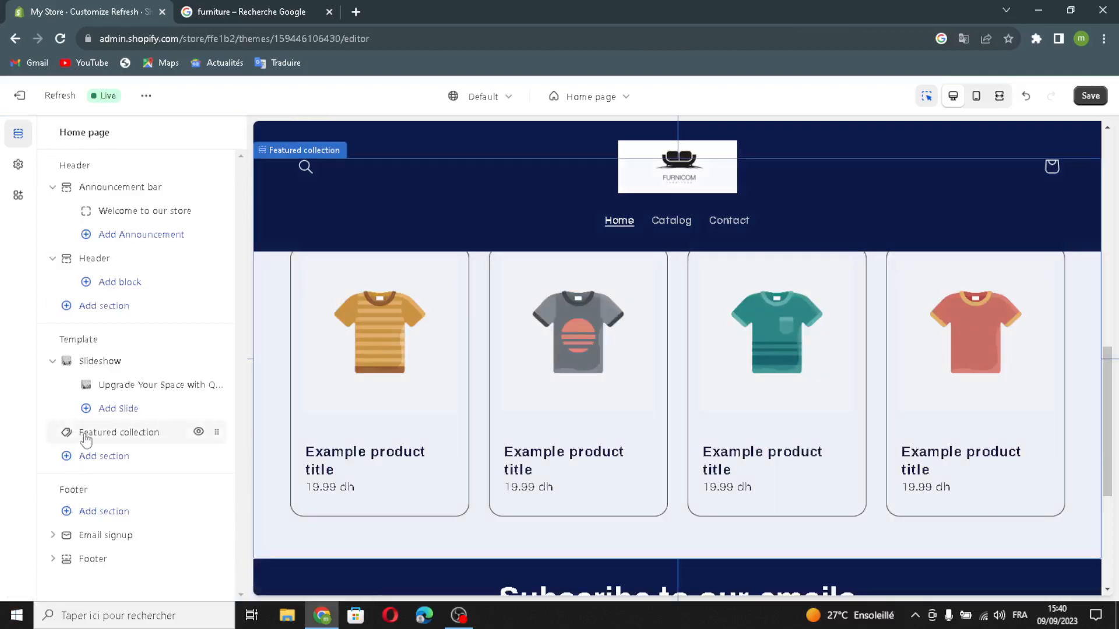
pyautogui.click(85, 436)
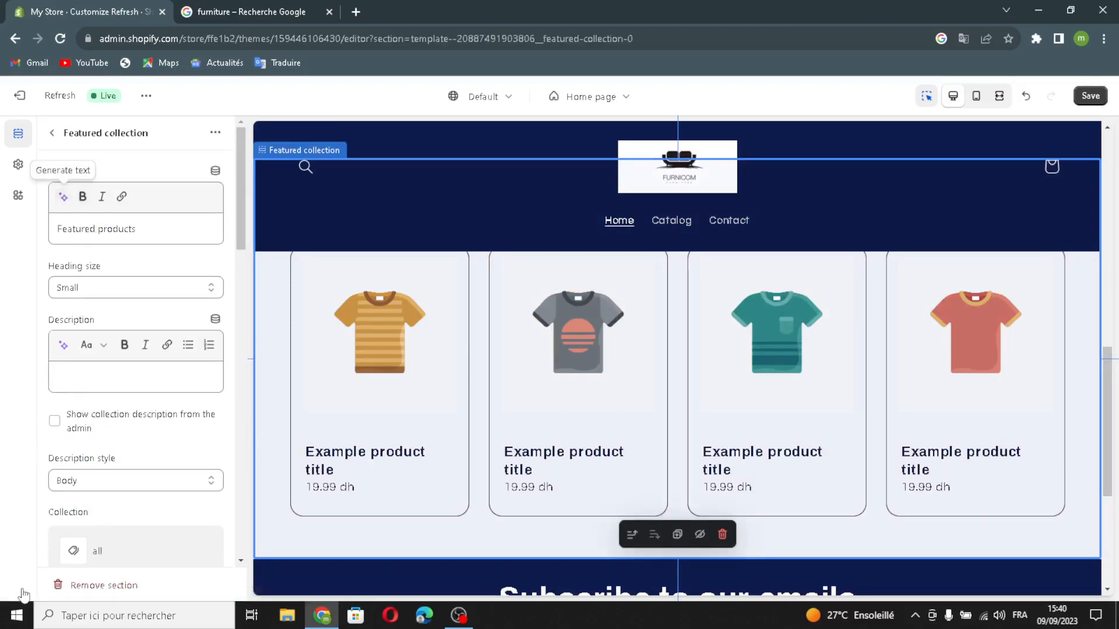
pyautogui.click(63, 196)
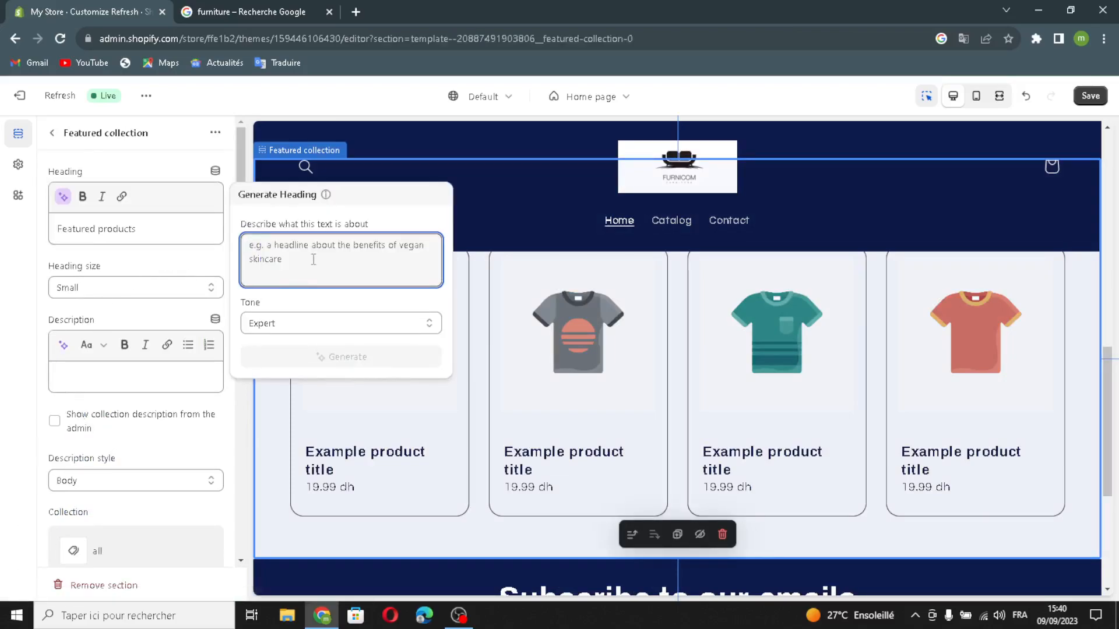
pyautogui.write('furn')
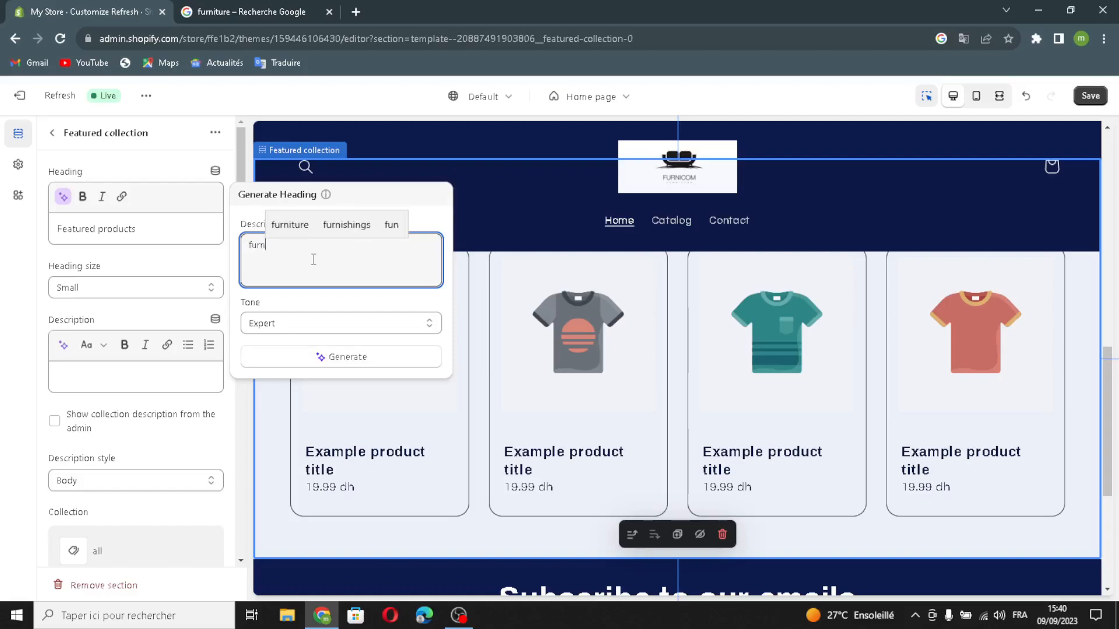
pyautogui.write('ishings')
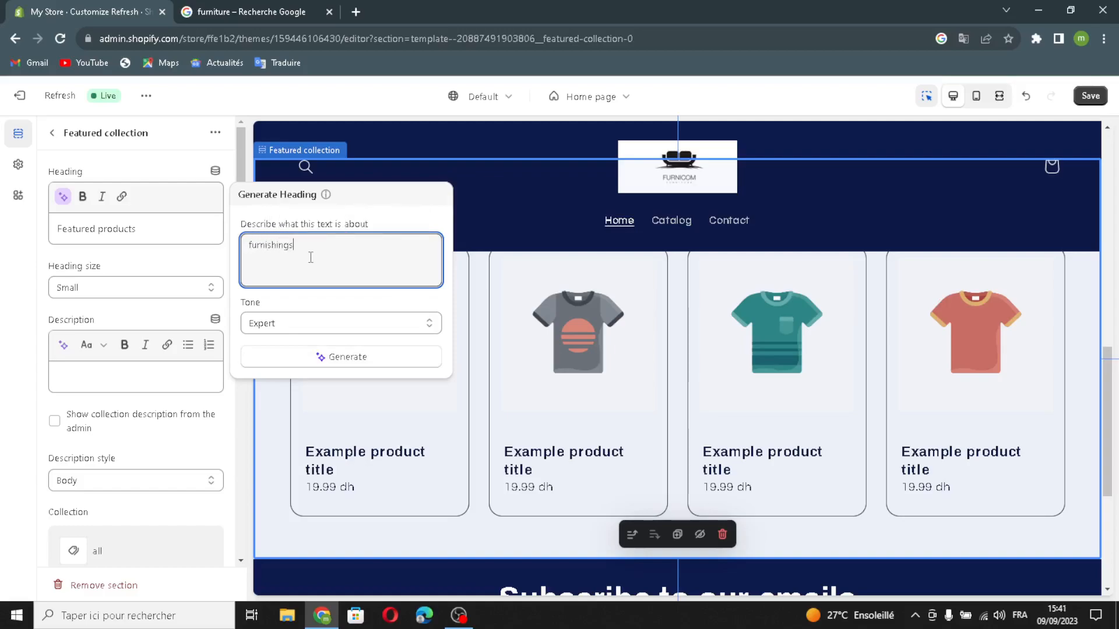
pyautogui.click(312, 367)
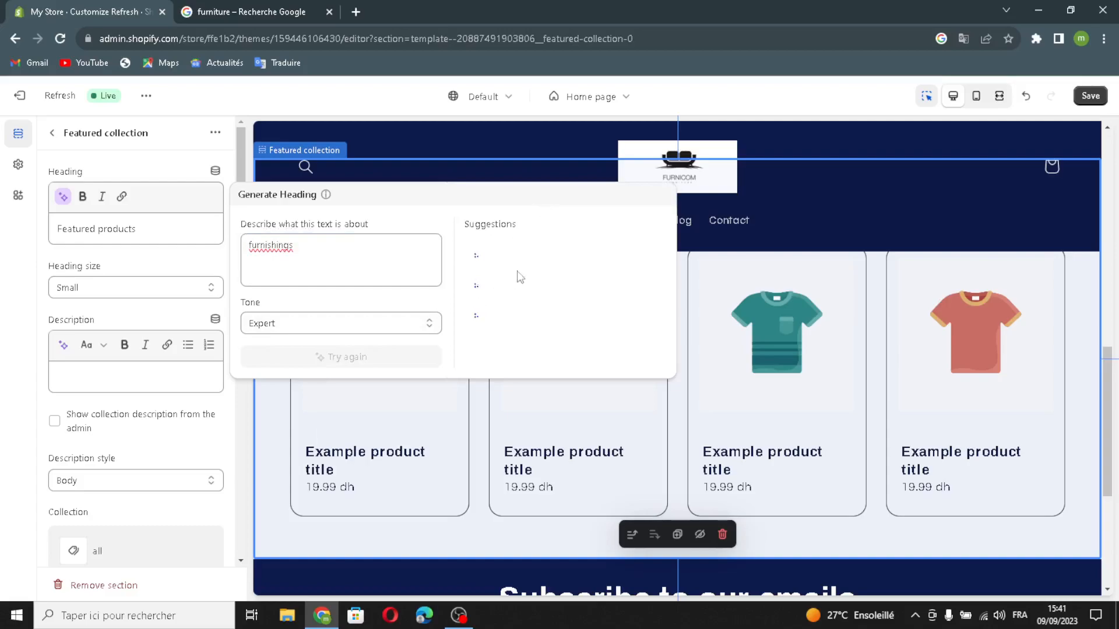
pyautogui.click(527, 255)
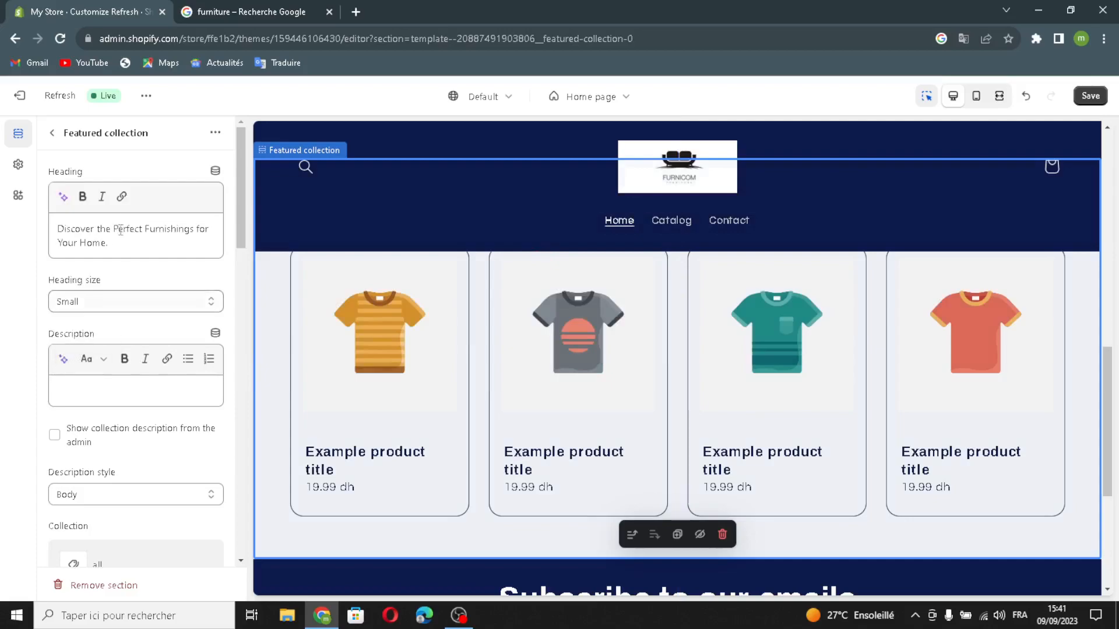
# - Generate the featured collection's description from the prompt "furnishings" and use the suggestion beginning "Transform your space with our range of stylish and functional furnishings."
pyautogui.click(64, 359)
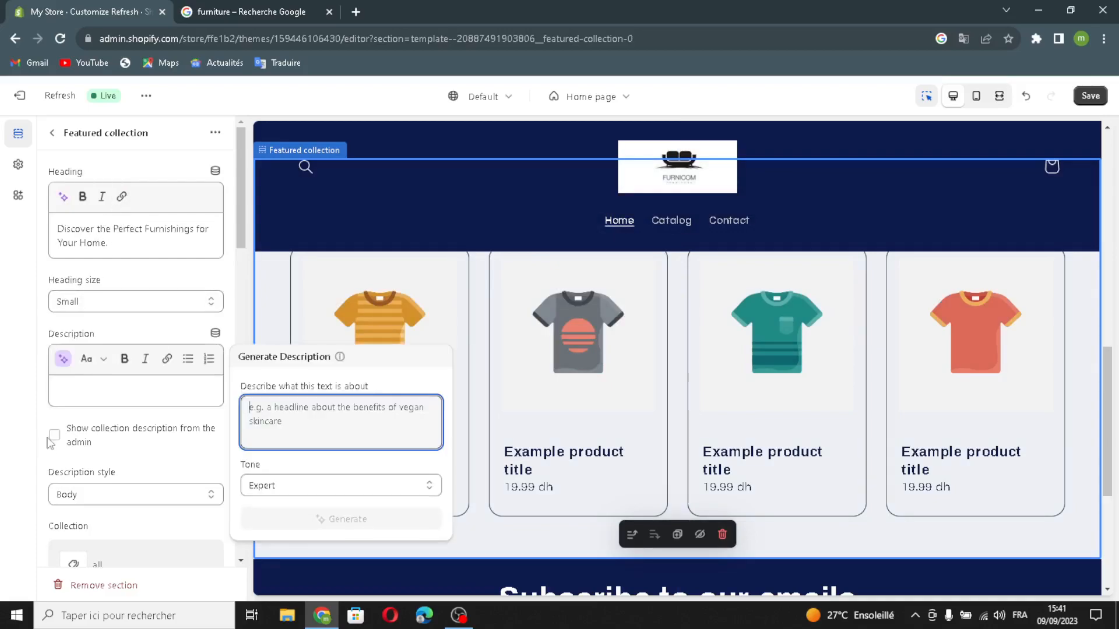
pyautogui.write('fu')
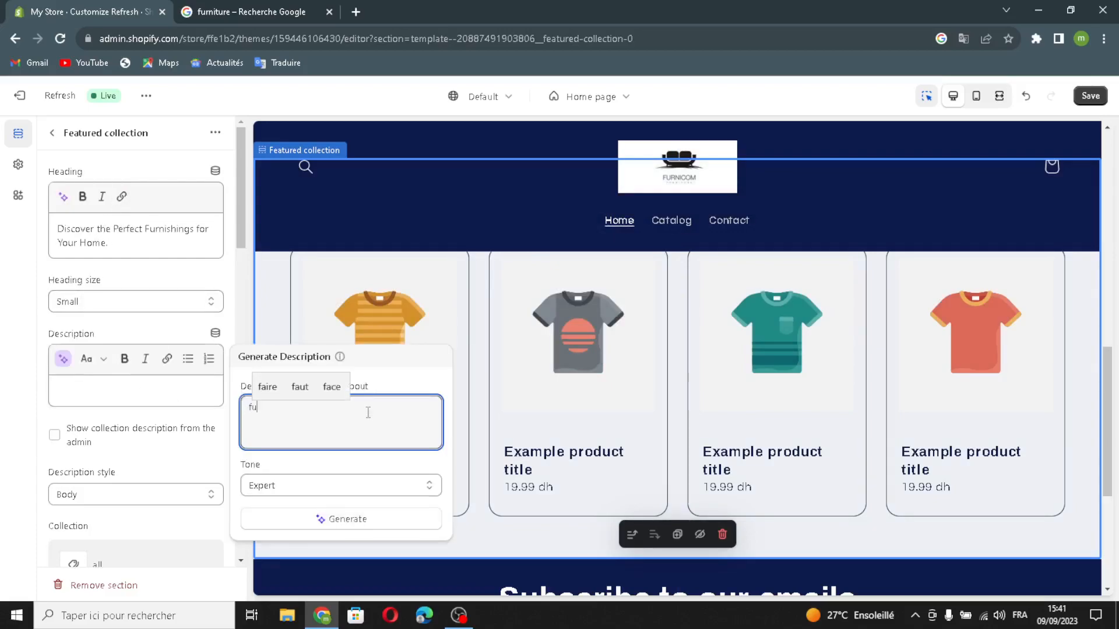
pyautogui.write('rnishings')
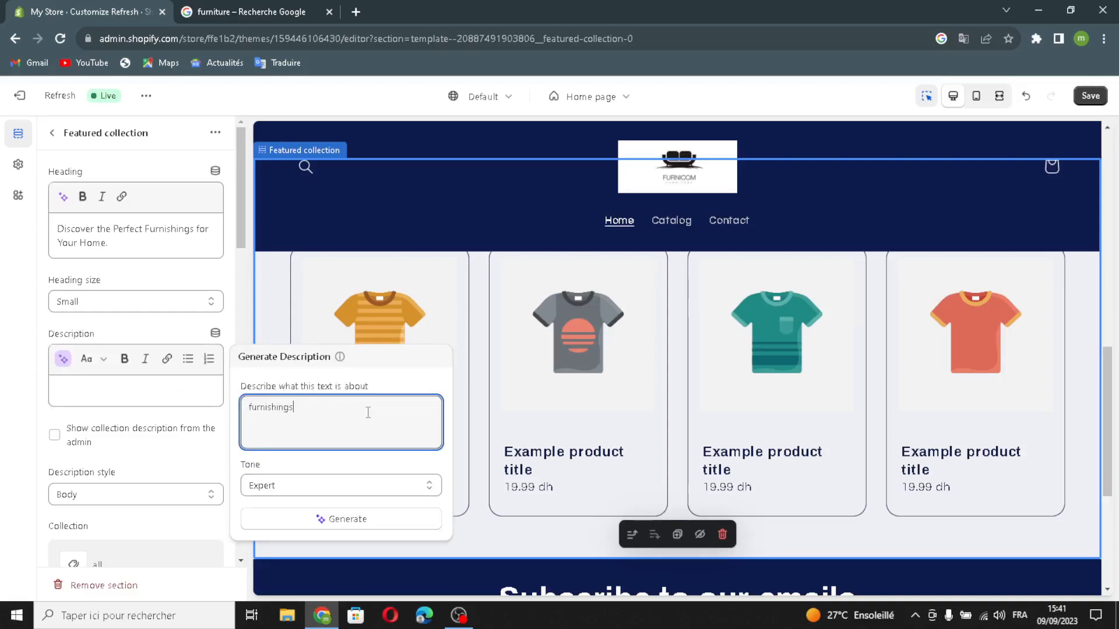
pyautogui.click(294, 520)
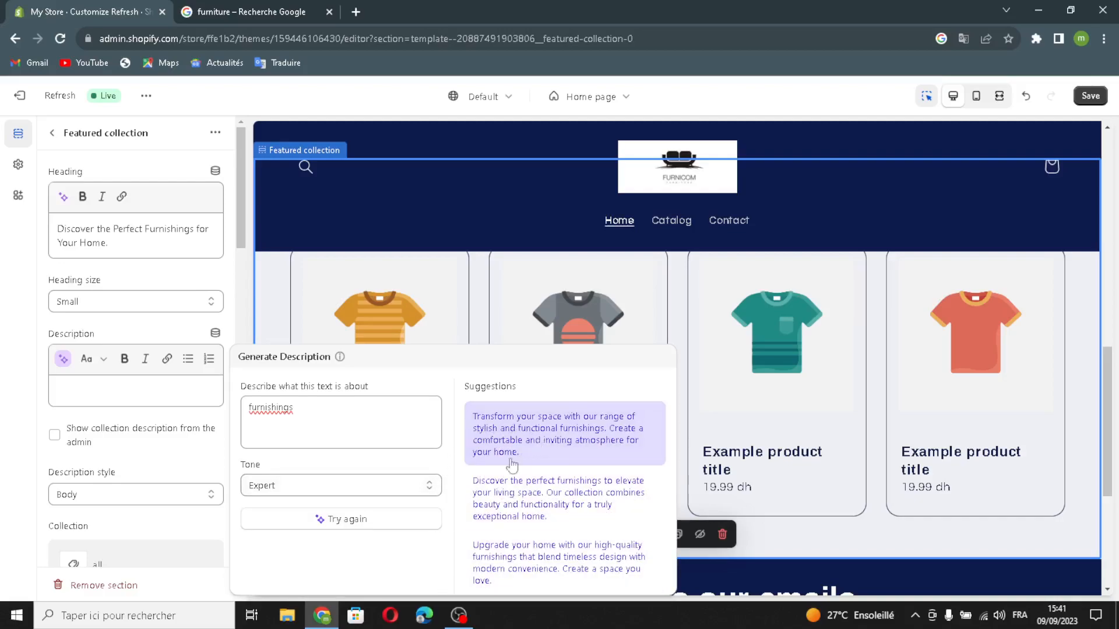
pyautogui.click(520, 456)
# - Keep the Small heading size and Body description style for the featured collection, and enable showing the collection description from the admin
pyautogui.click(66, 303)
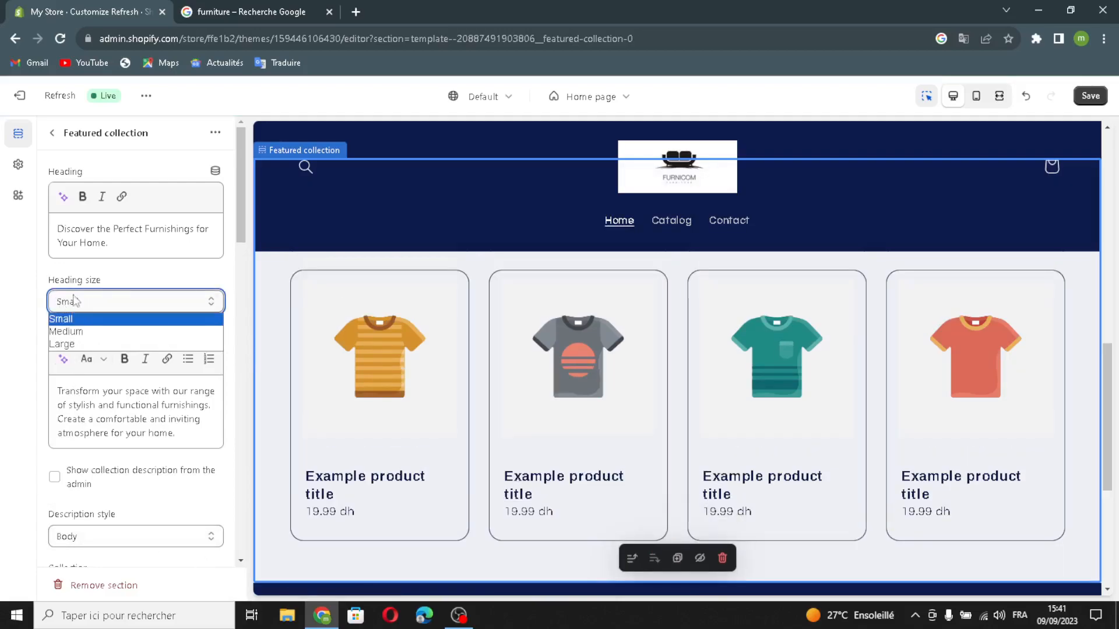
pyautogui.click(90, 302)
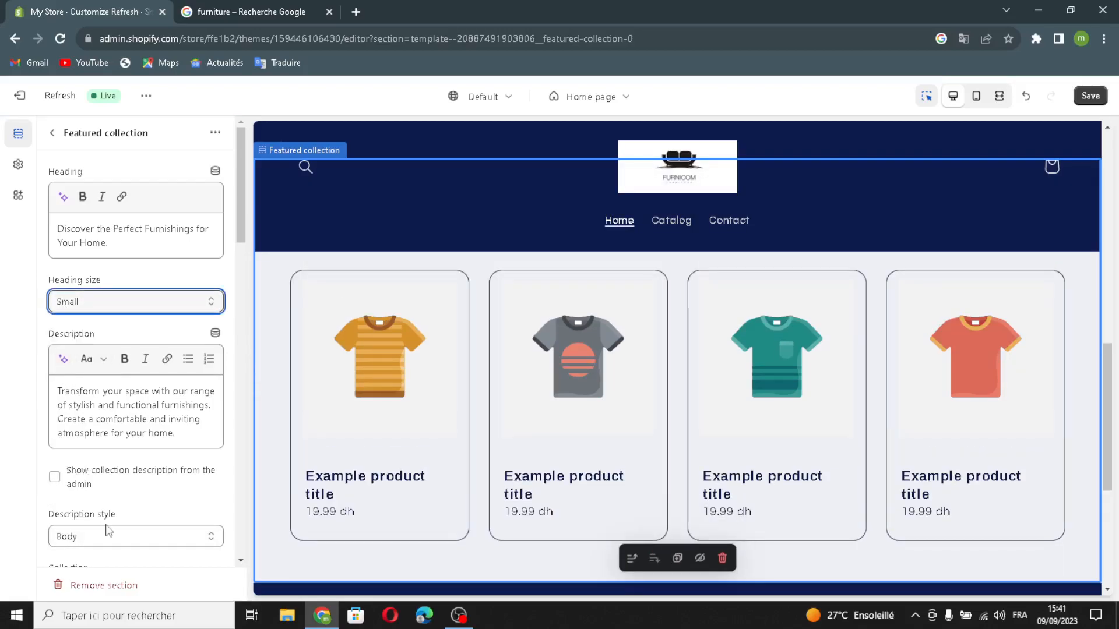
pyautogui.scroll(-1, 90, 474)
pyautogui.click(90, 469)
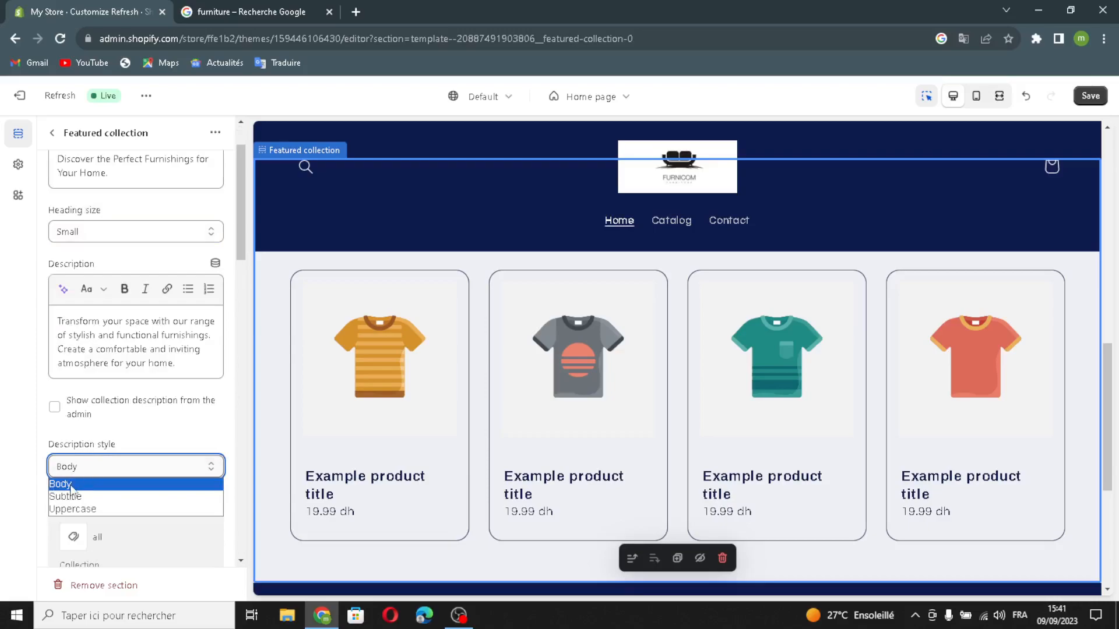
pyautogui.click(104, 467)
pyautogui.click(54, 406)
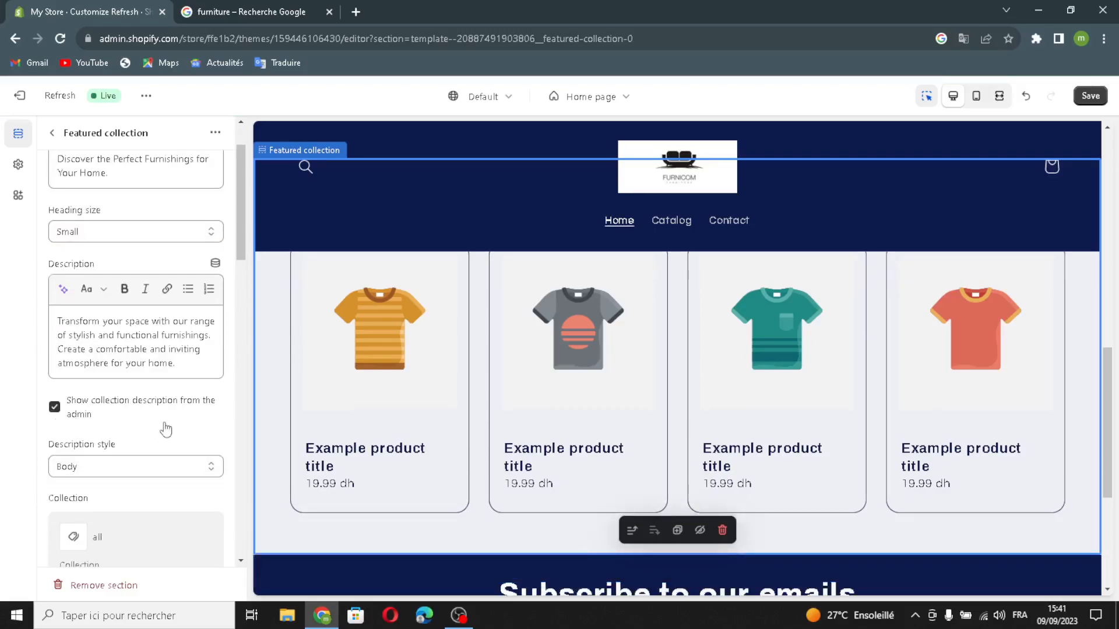
pyautogui.scroll(-5, 166, 430)
pyautogui.scroll(-1, 108, 330)
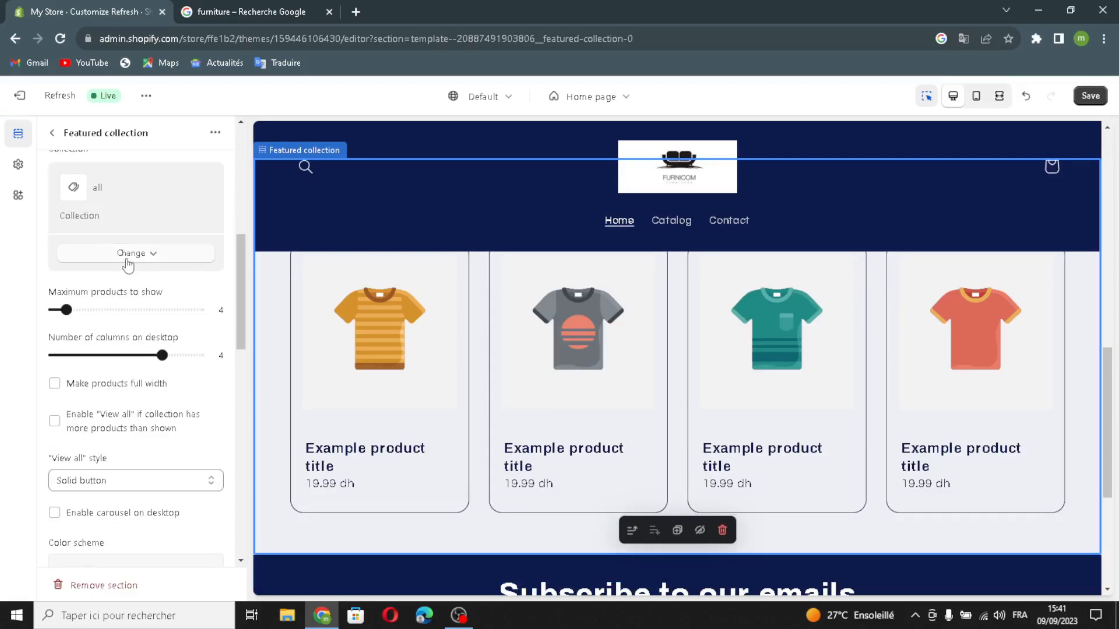
pyautogui.scroll(-2, 130, 282)
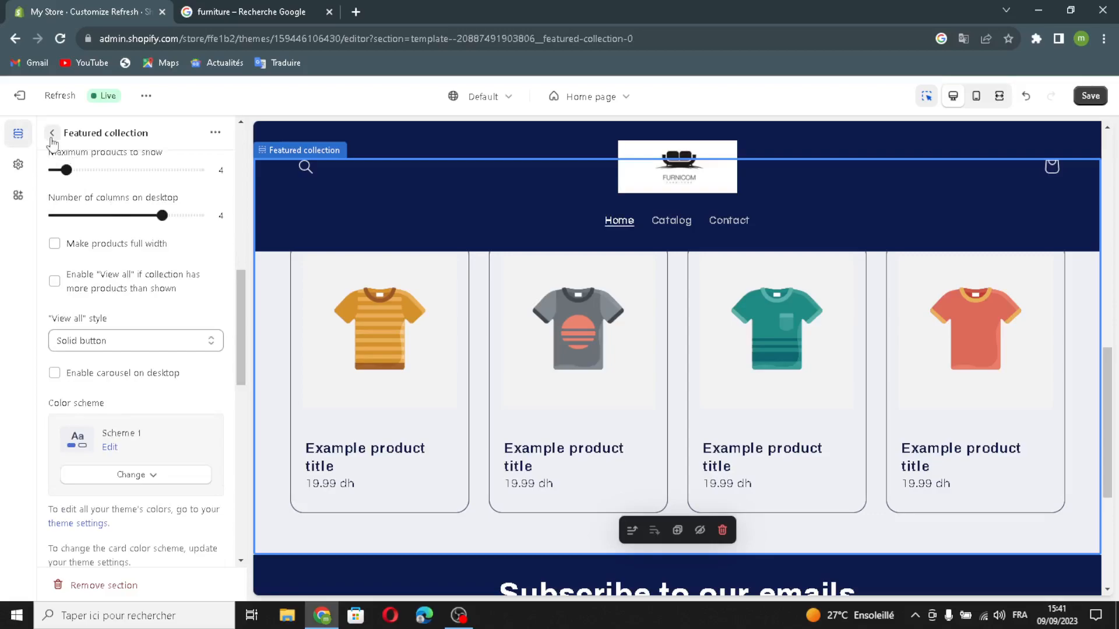
pyautogui.click(52, 133)
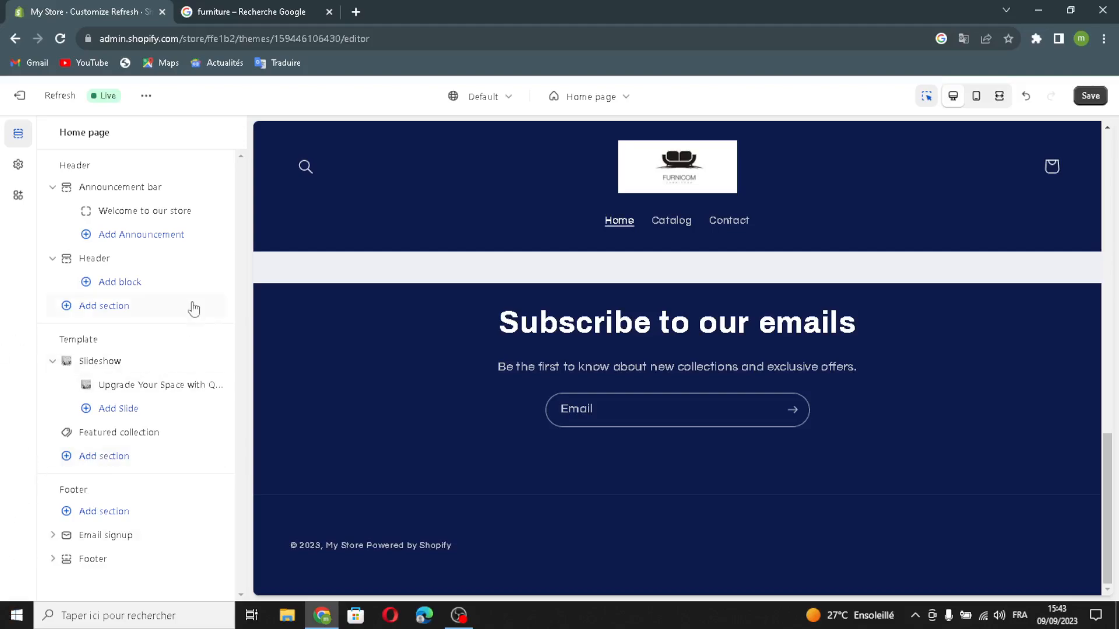
# - Review the section types that can be added to the home page template, without adding one
pyautogui.click(81, 459)
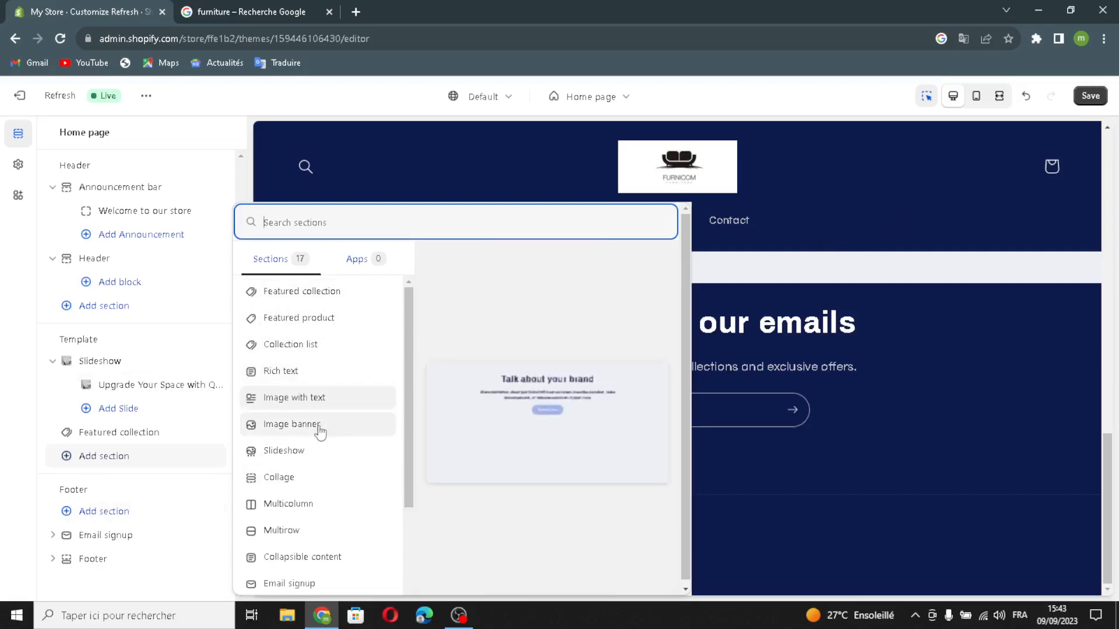
pyautogui.scroll(-1, 303, 442)
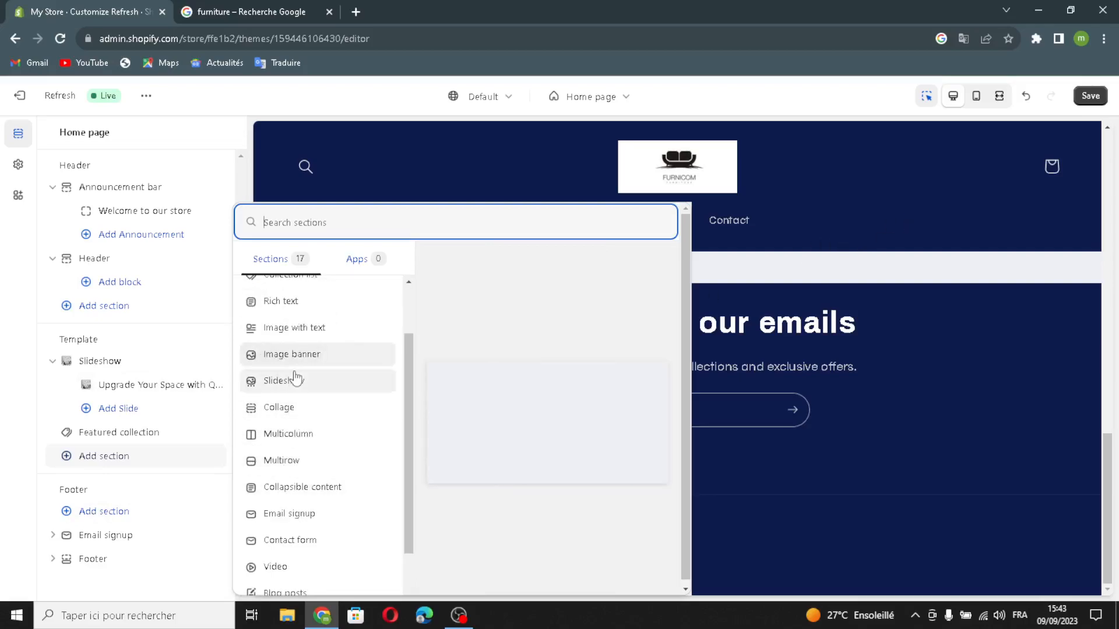
pyautogui.click(474, 180)
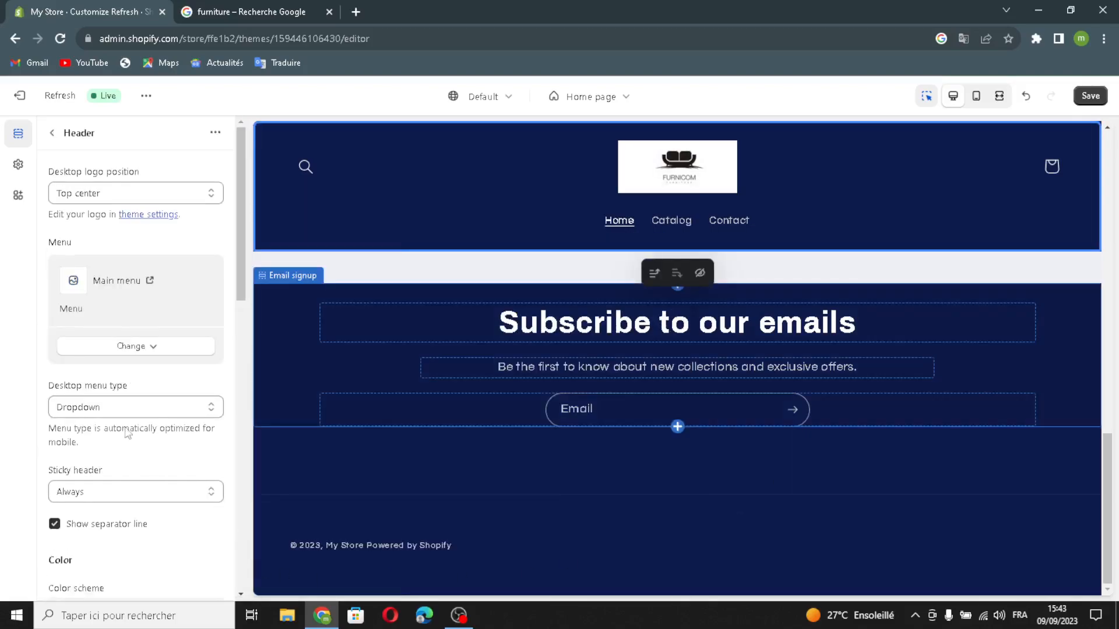
pyautogui.click(52, 133)
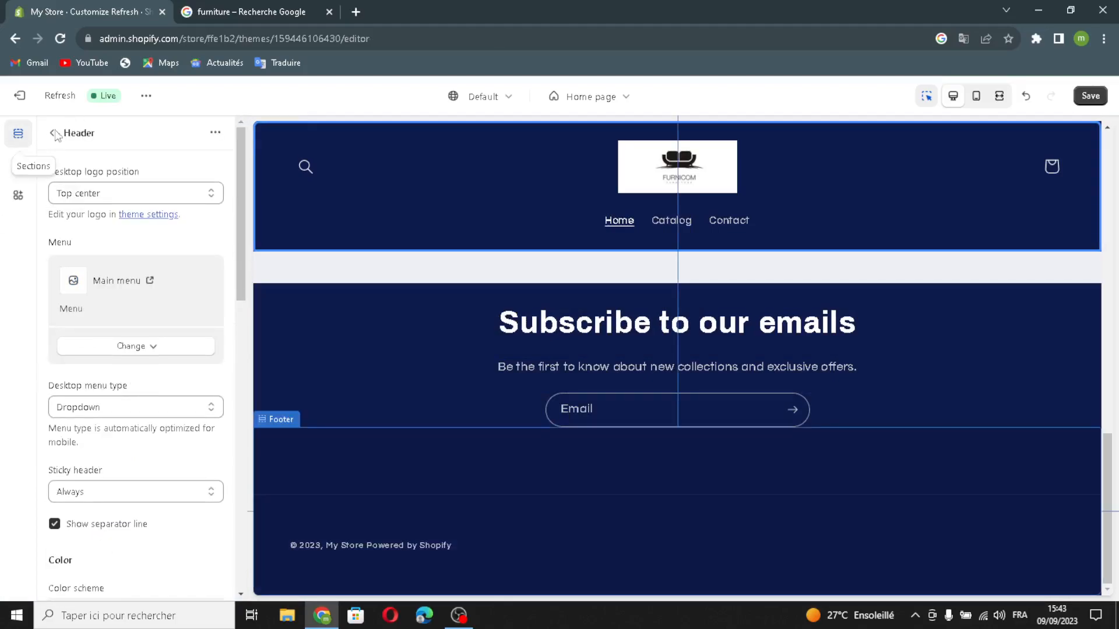
pyautogui.click(53, 133)
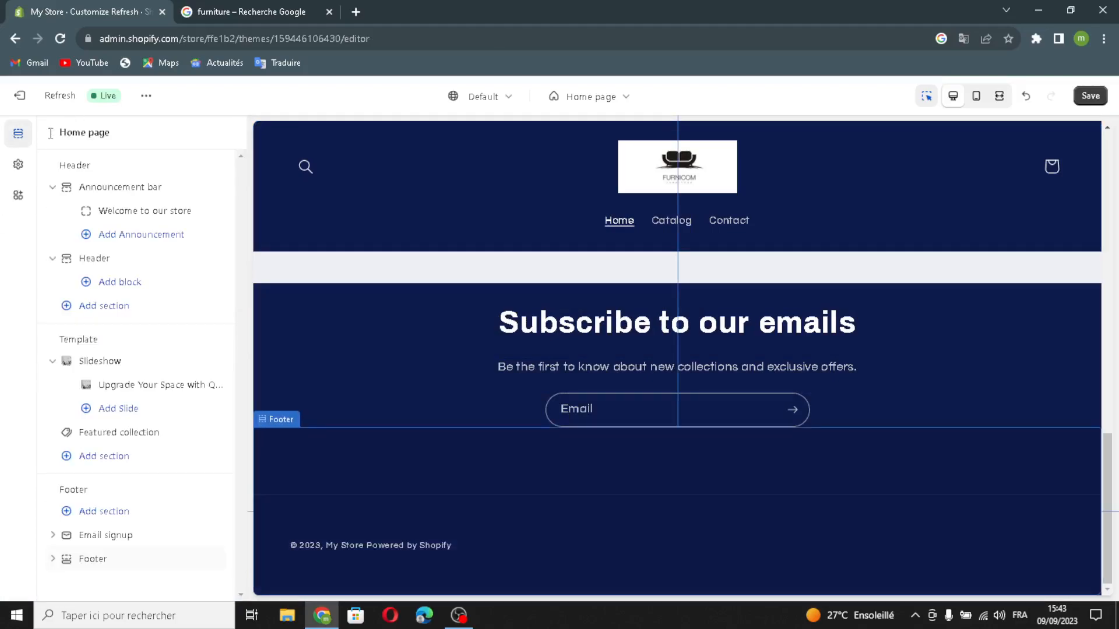
# - Examine the email signup section's color scheme, full-width and padding settings in the footer group
pyautogui.click(89, 538)
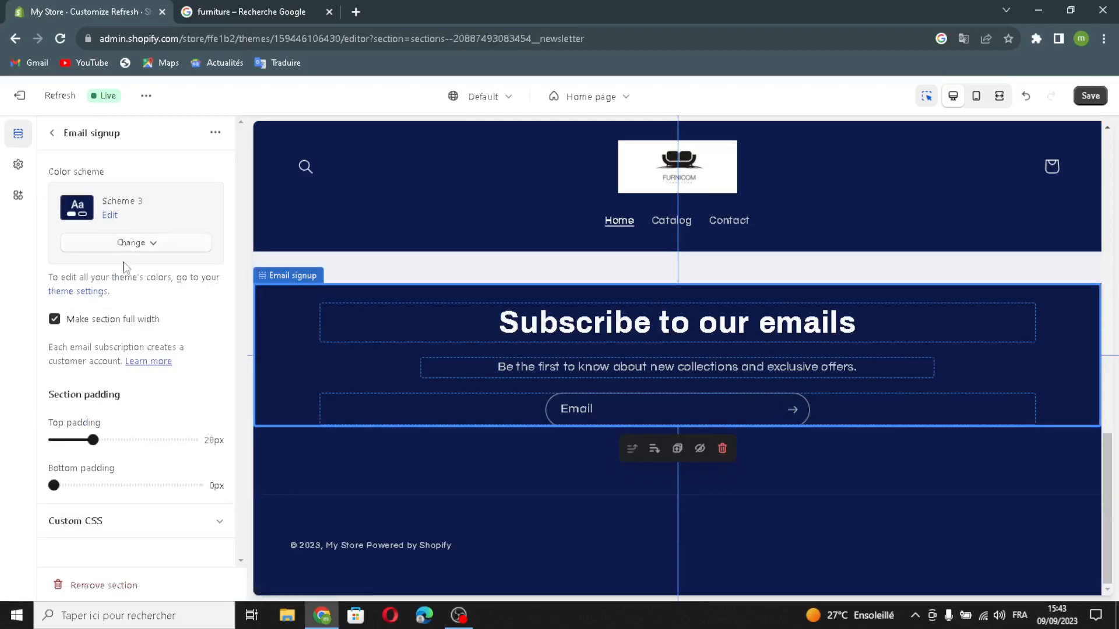
pyautogui.click(73, 325)
pyautogui.click(63, 323)
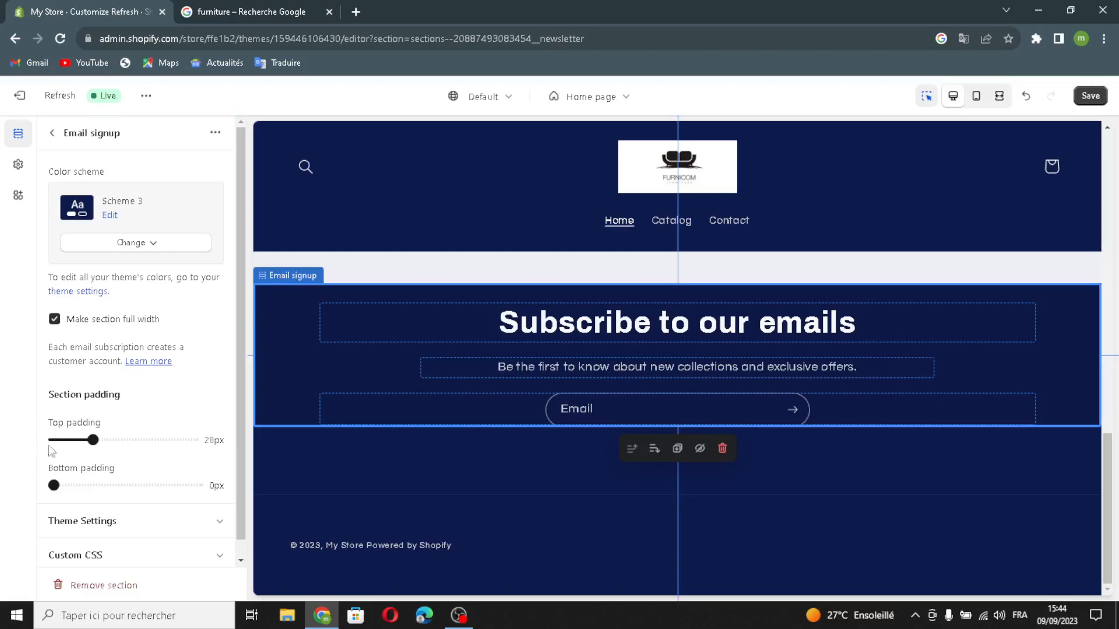
pyautogui.click(51, 132)
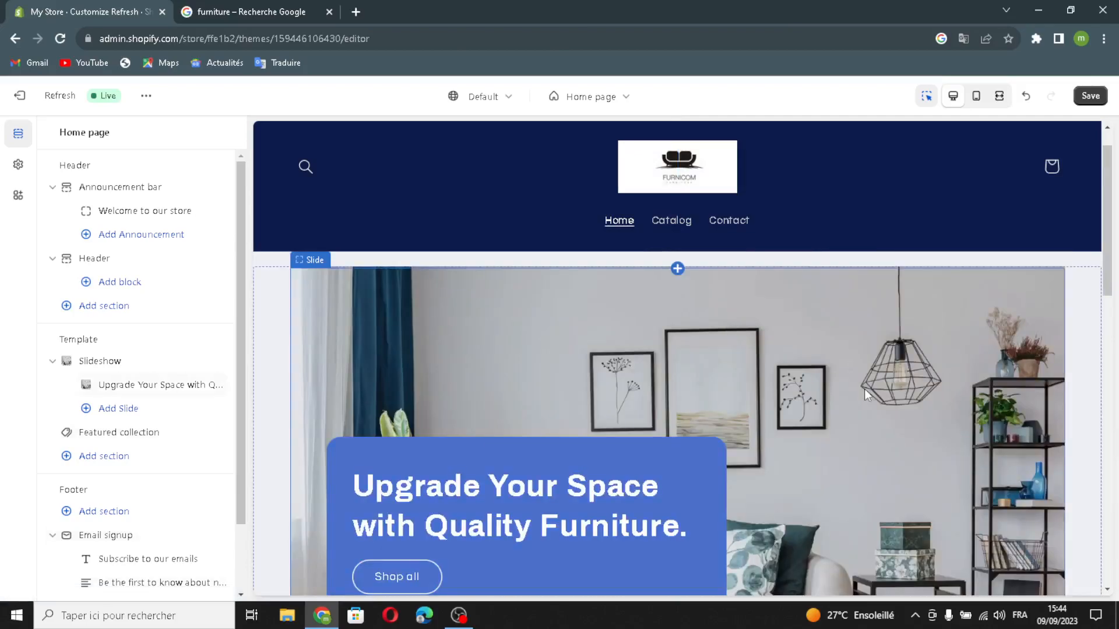
# - Save the home page customizations and exit the theme editor
pyautogui.scroll(-5, 814, 463)
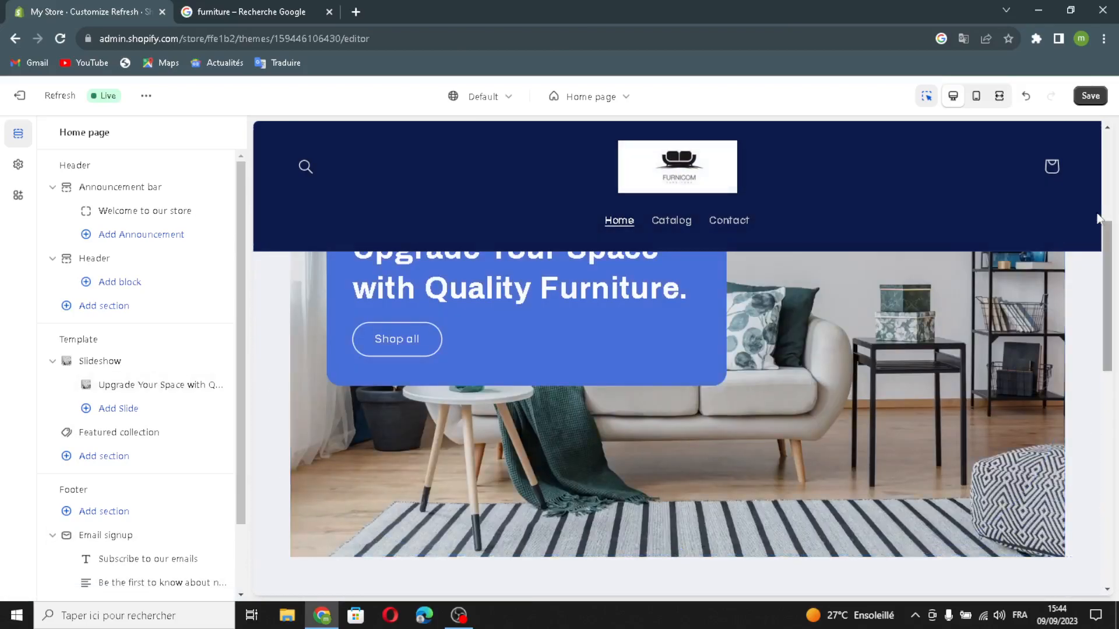
pyautogui.click(1096, 98)
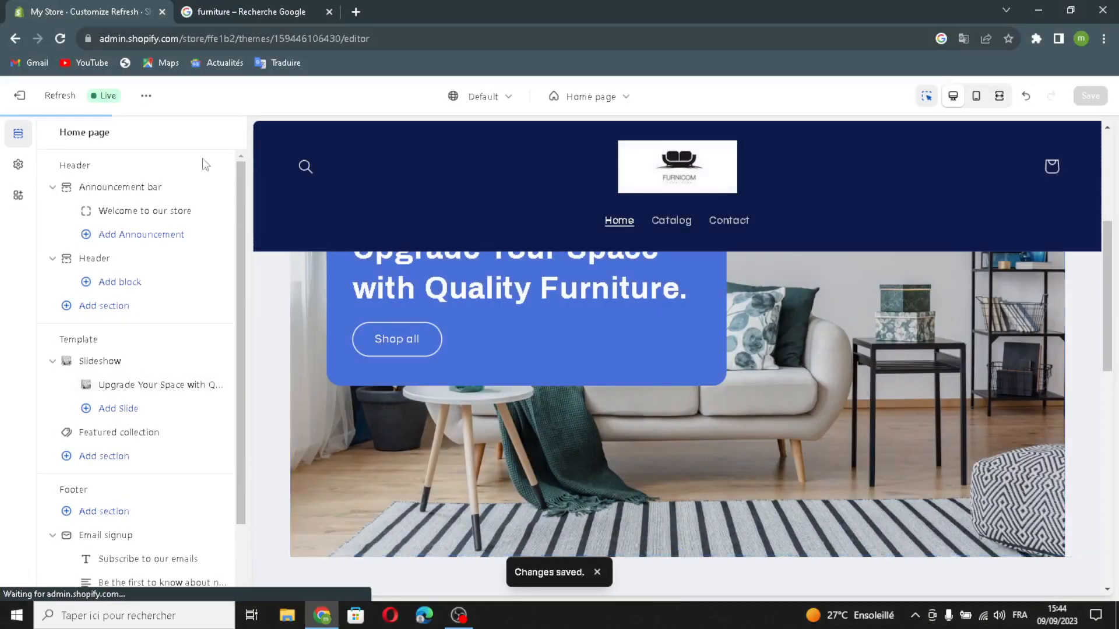
pyautogui.click(20, 97)
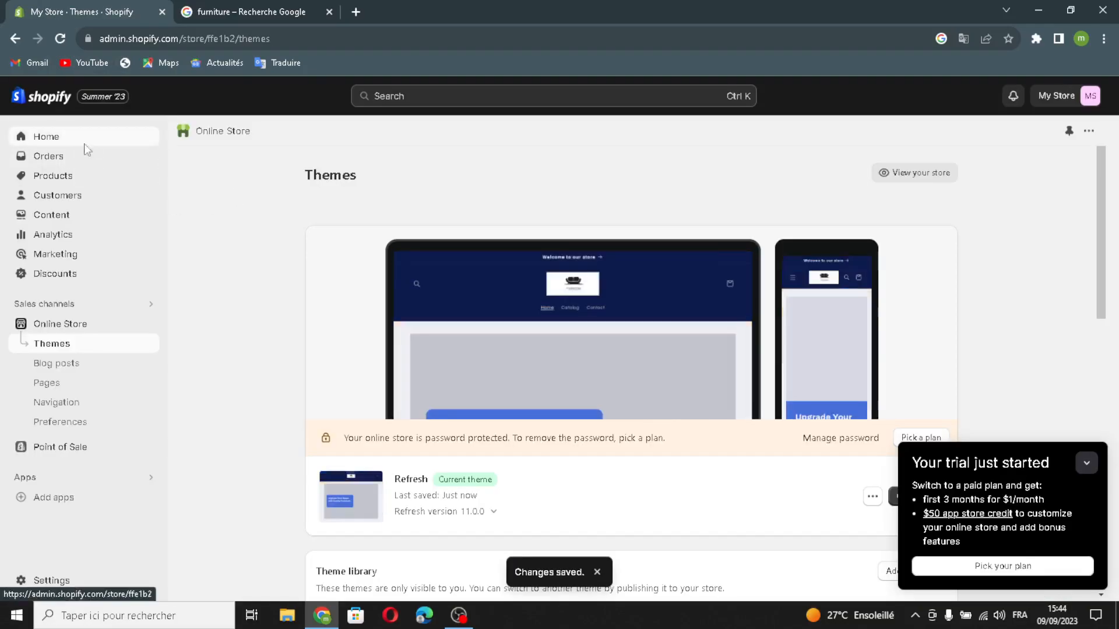
# - On the admin home page, mark the setup tasks for the first product, custom domain and sharing details as complete
pyautogui.click(84, 146)
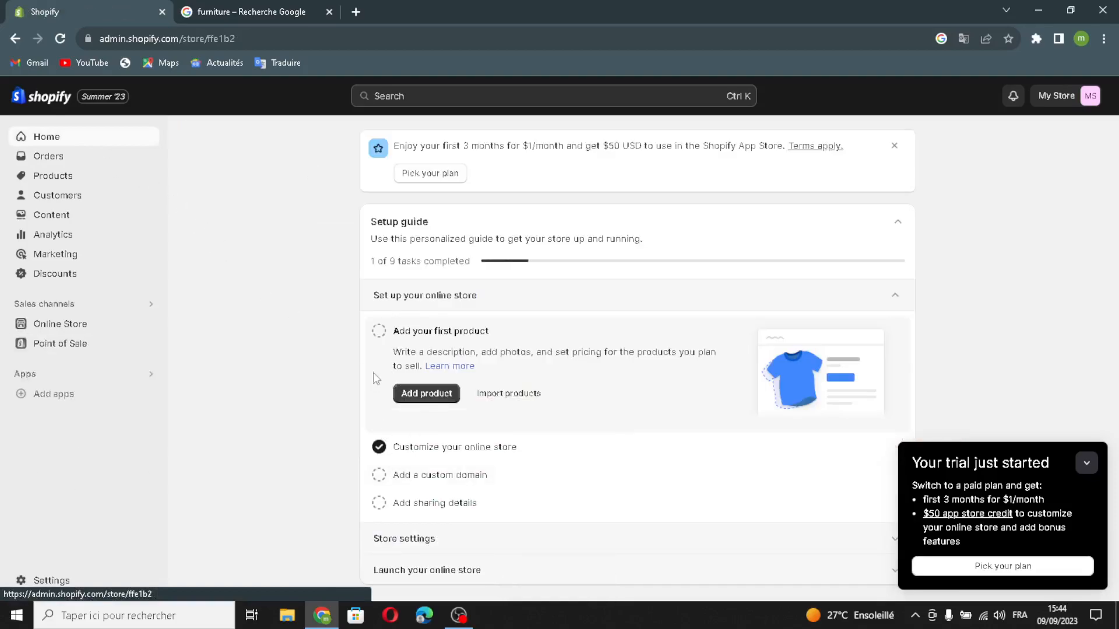
pyautogui.click(379, 330)
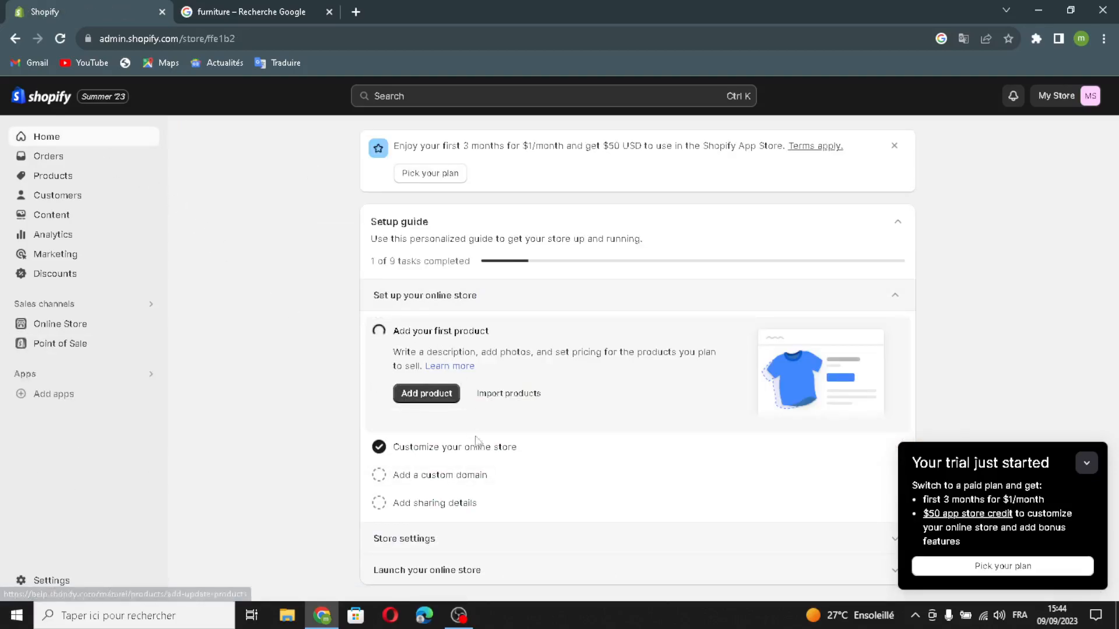
pyautogui.click(379, 476)
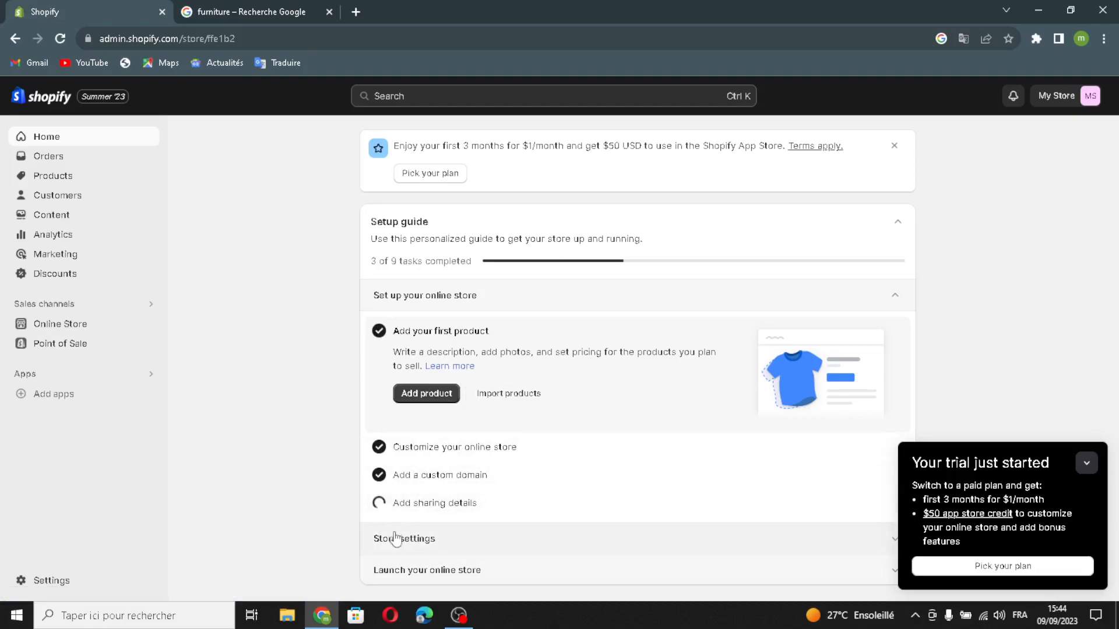
# - Set the store name to ComfyNest in the store details, save the change and close the settings
pyautogui.click(446, 430)
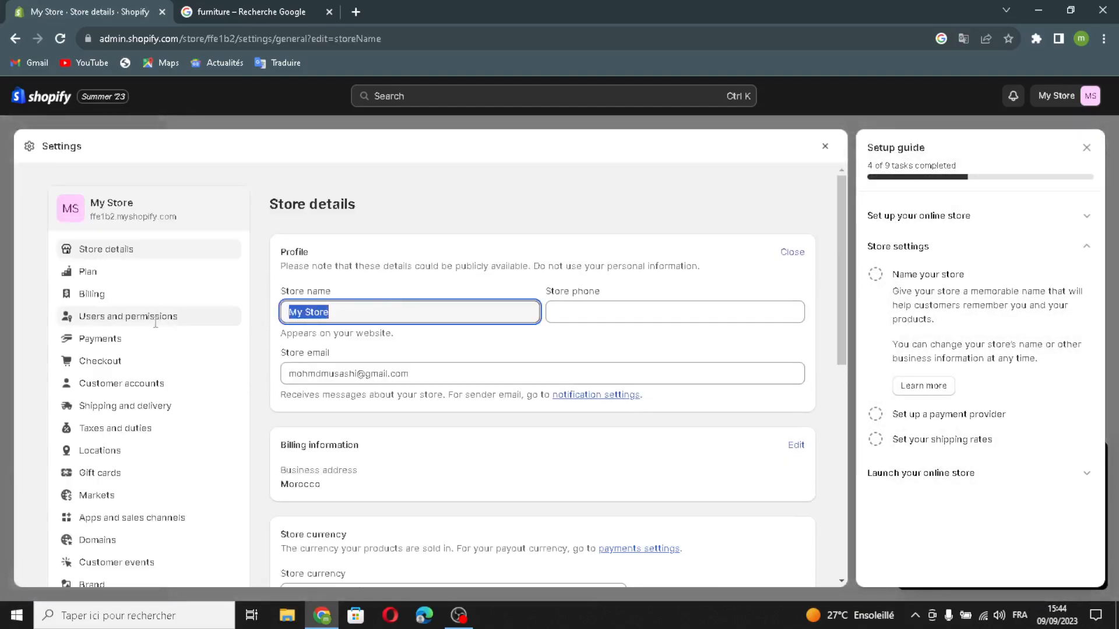
pyautogui.write('ComfyNest')
pyautogui.click(649, 314)
pyautogui.moveTo(421, 369)
pyautogui.mouseDown()
pyautogui.moveTo(269, 364)
pyautogui.moveTo(444, 368)
pyautogui.mouseUp()
pyautogui.click(819, 147)
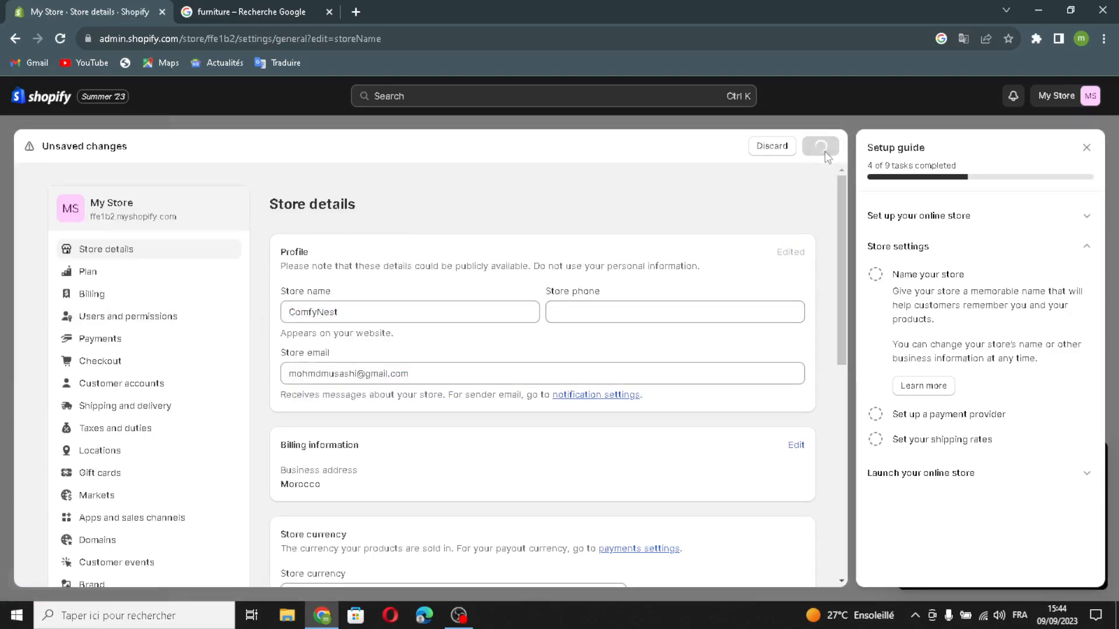
pyautogui.click(1086, 149)
pyautogui.click(1082, 143)
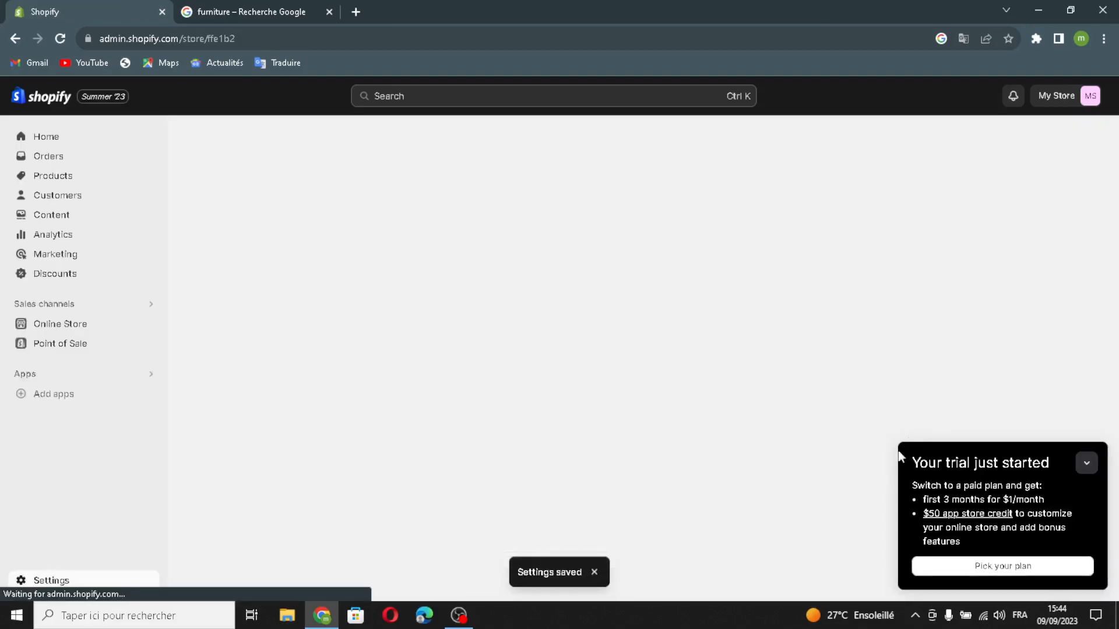
# - Expand the "Launch your online store" tasks in the setup guide and close the furniture search browser tab
pyautogui.click(1086, 463)
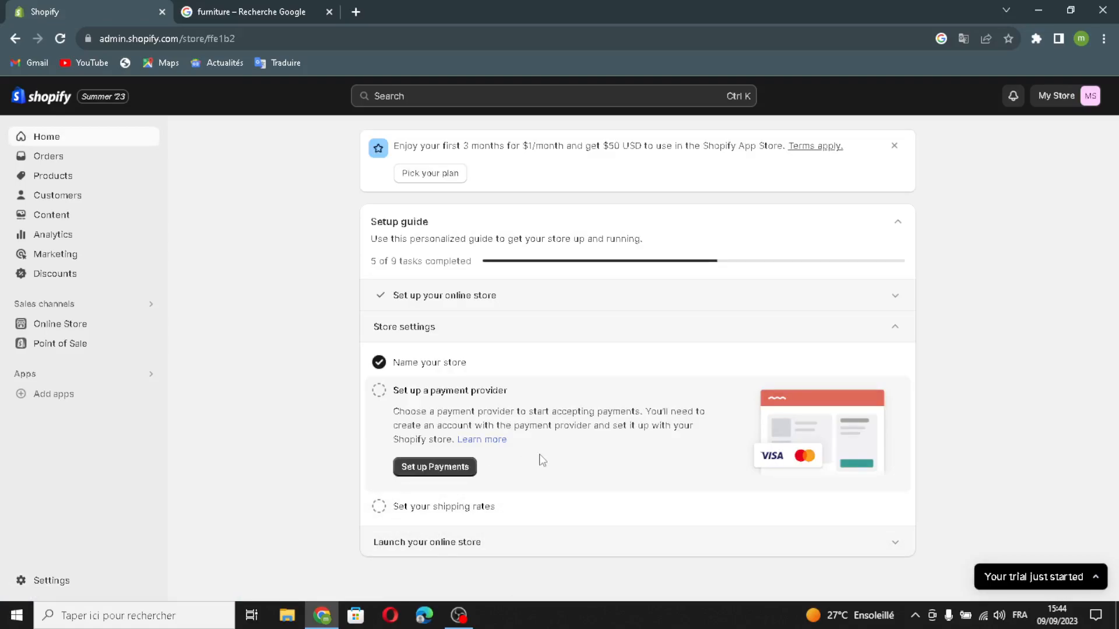
pyautogui.click(505, 551)
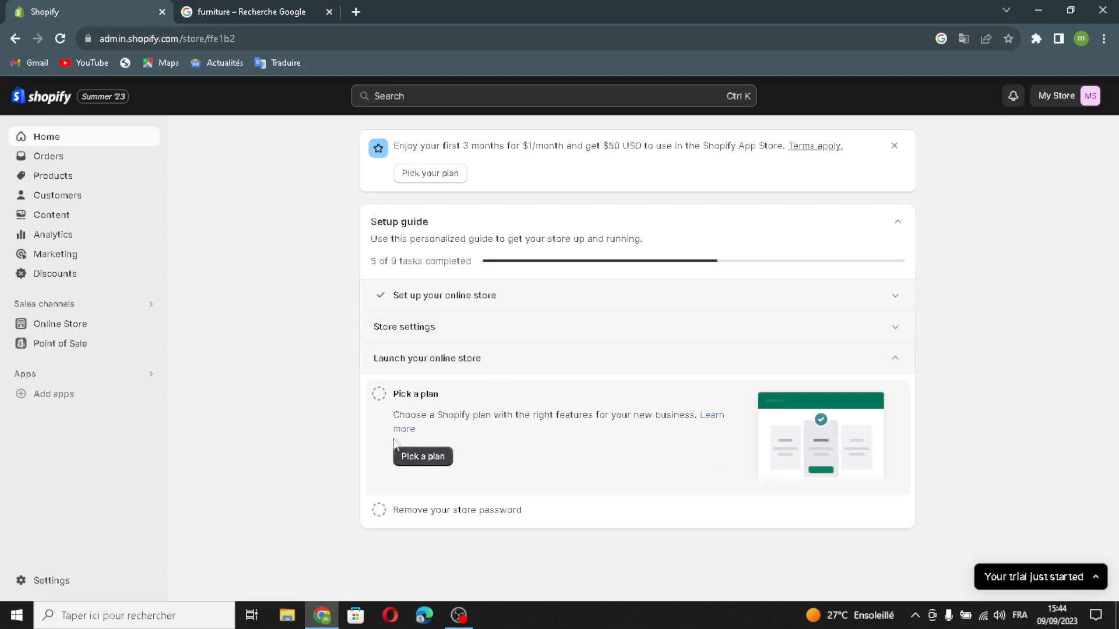
pyautogui.click(329, 11)
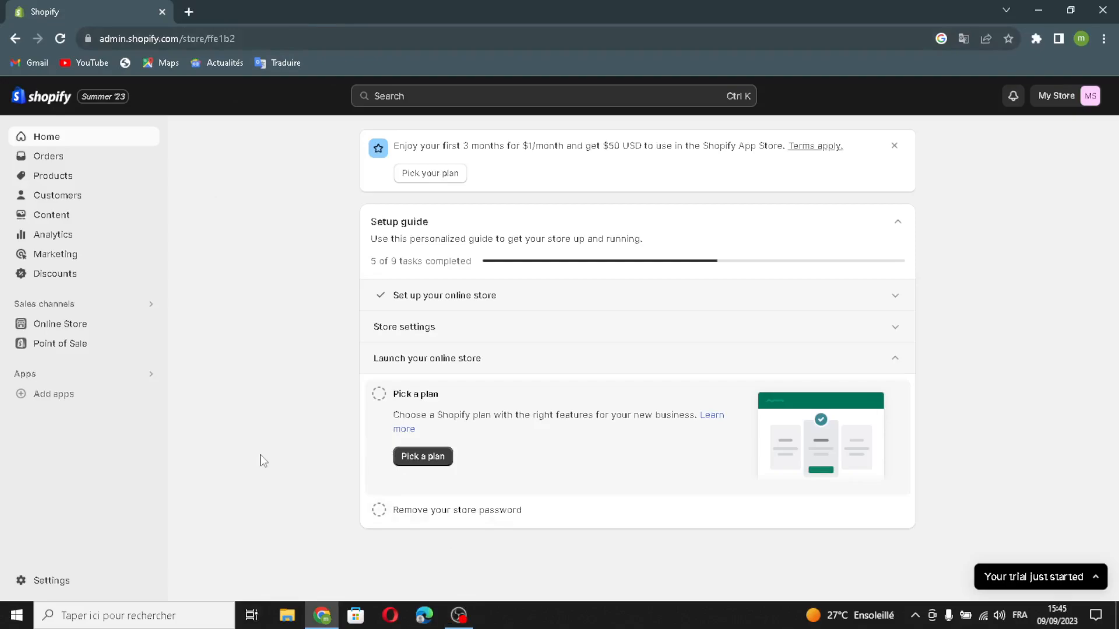